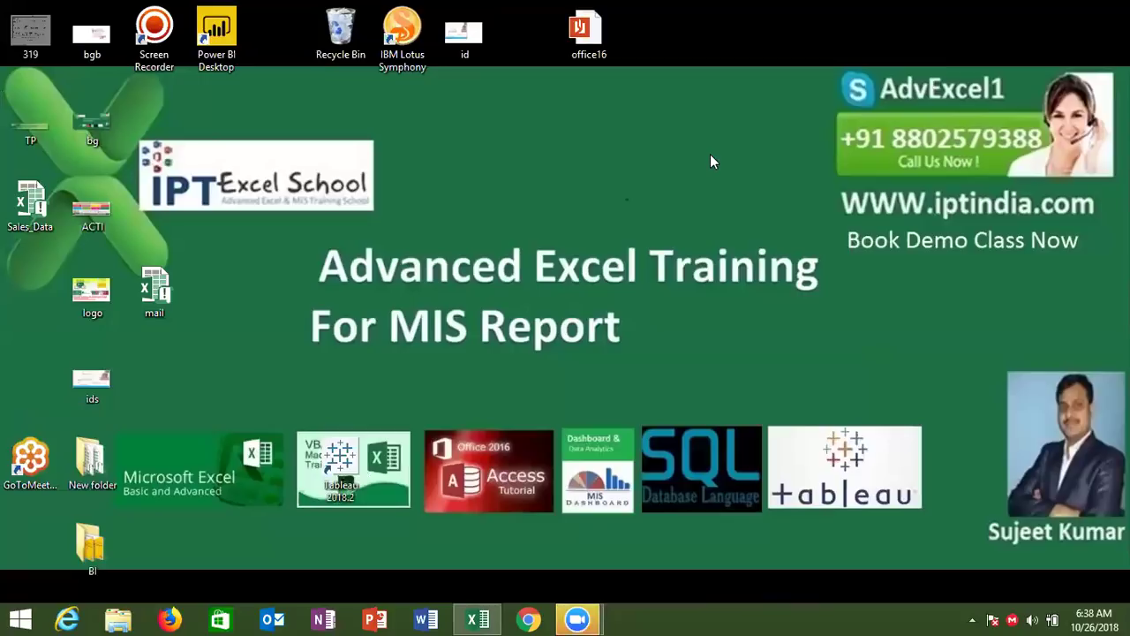
- Restore the Class_file Excel workbook from the taskbar
{"action": "left_click", "coordinate": [489, 618]}
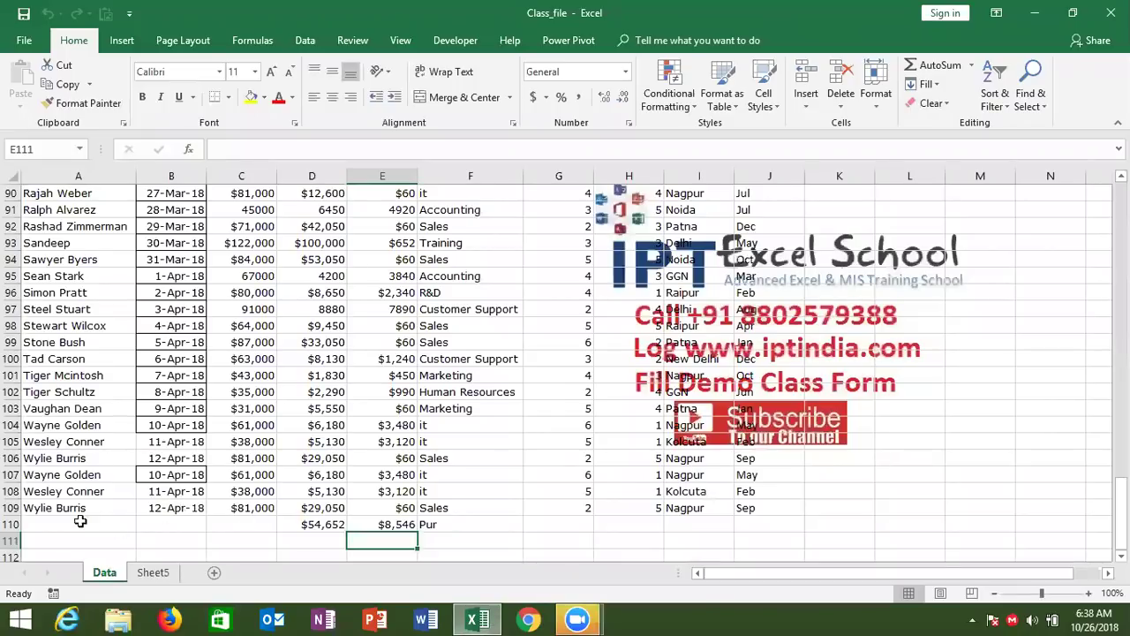
- Clear the totals row and insert a blank column A before Full Name
{"action": "left_click", "coordinate": [12, 523]}
{"action": "key", "text": "Delete"}
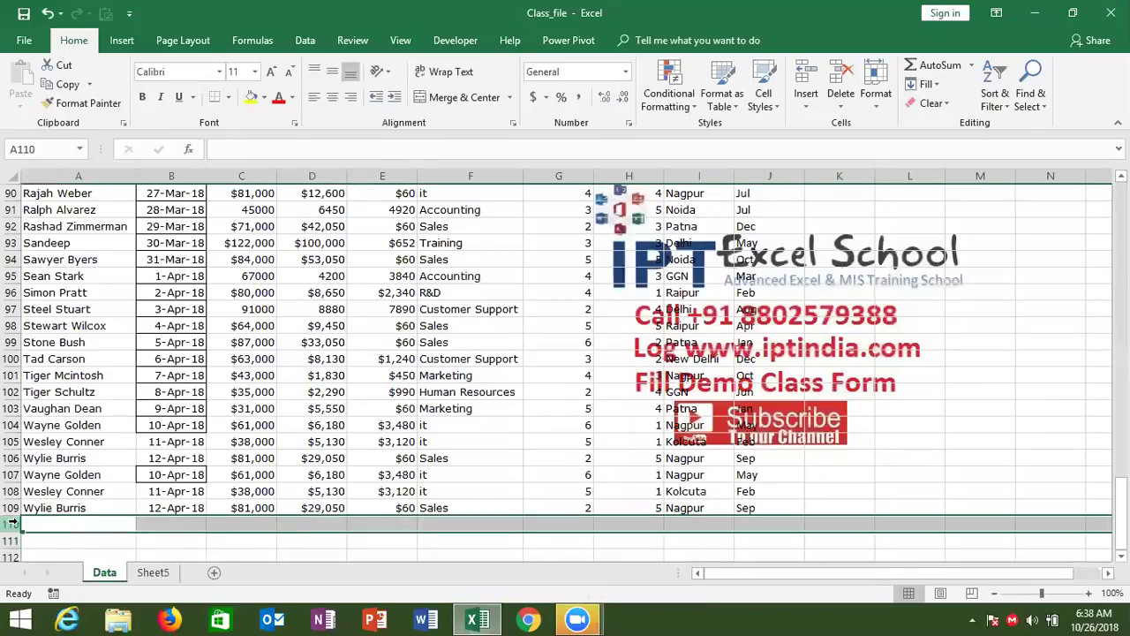
{"action": "key", "text": "ctrl+Up"}
{"action": "key", "text": "ctrl+Up"}
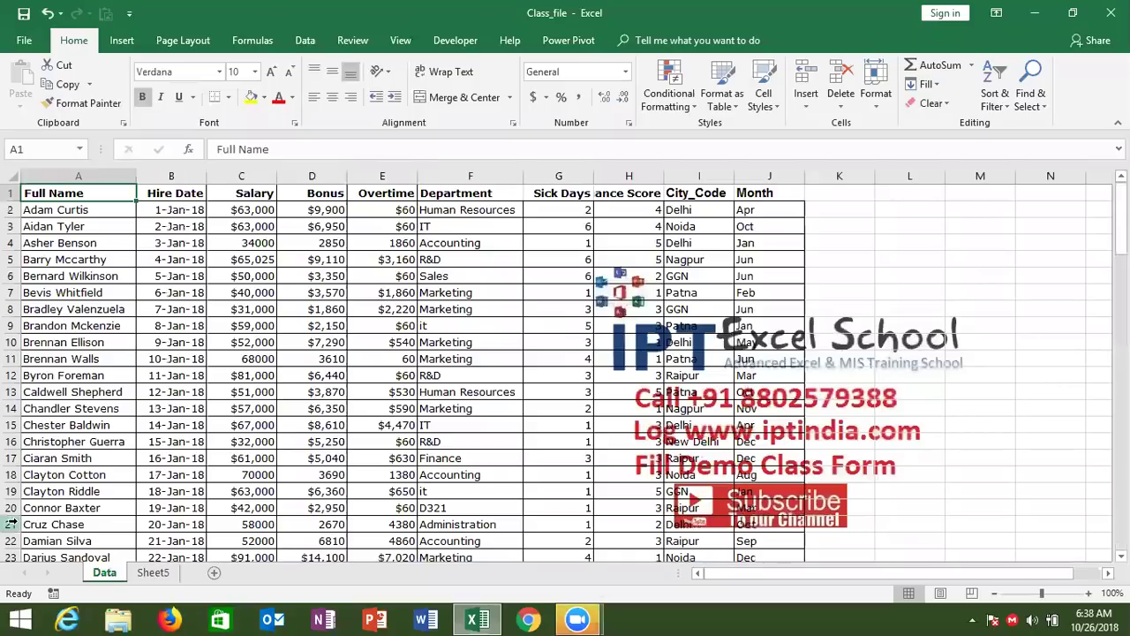
{"action": "key", "text": "ctrl+space"}
{"action": "key", "text": "ctrl+shift+plus"}
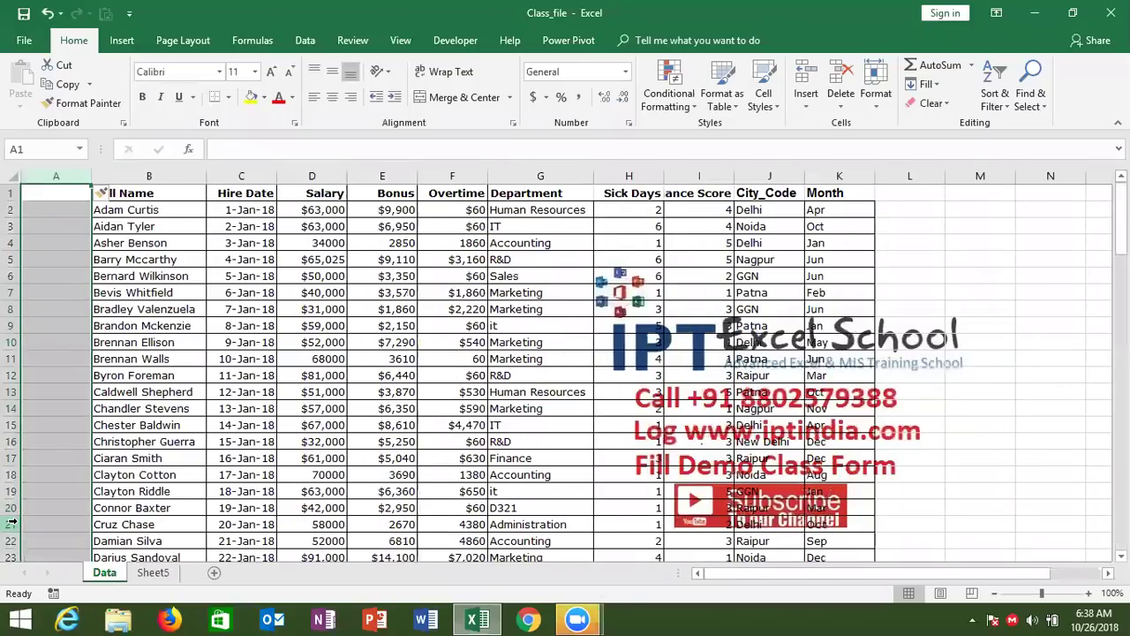
{"action": "key", "text": "ctrl+Home"}
- Put the E.Code header in A1 with 1 and 2 beneath it
{"action": "type", "text": "E.Code"}
{"action": "key", "text": "Return"}
{"action": "type", "text": "1"}
{"action": "key", "text": "Return"}
{"action": "type", "text": "2"}
{"action": "key", "text": "Return"}
{"action": "key", "text": "Up"}
{"action": "key", "text": "Up"}
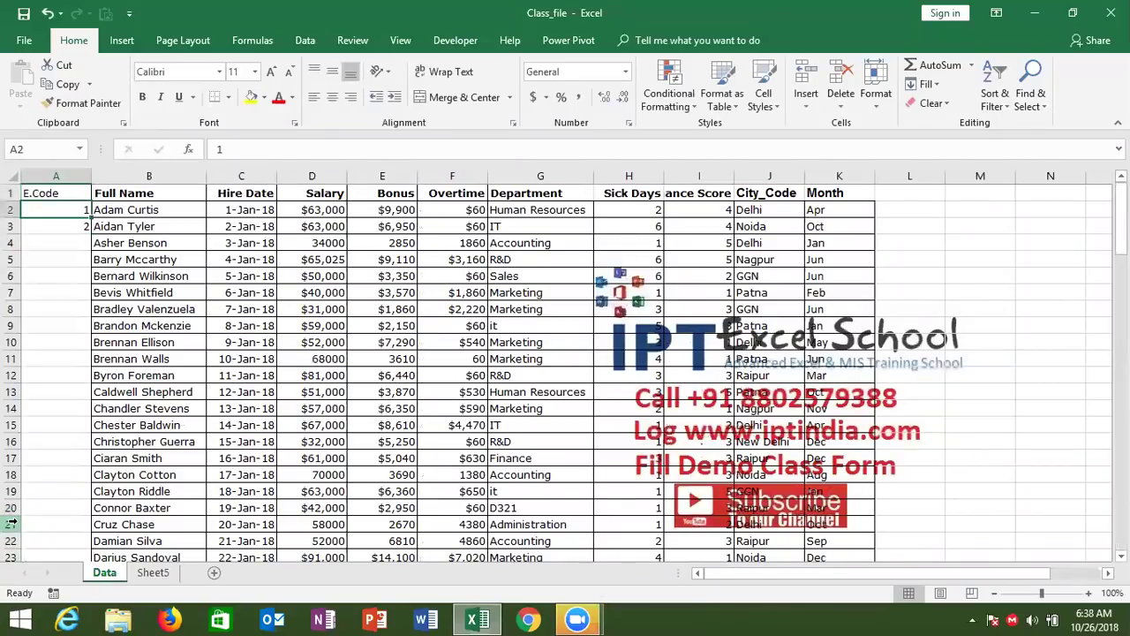
- Change the first codes to 1001 and 1002 and fill the series down to the last employee
{"action": "type", "text": "1001"}
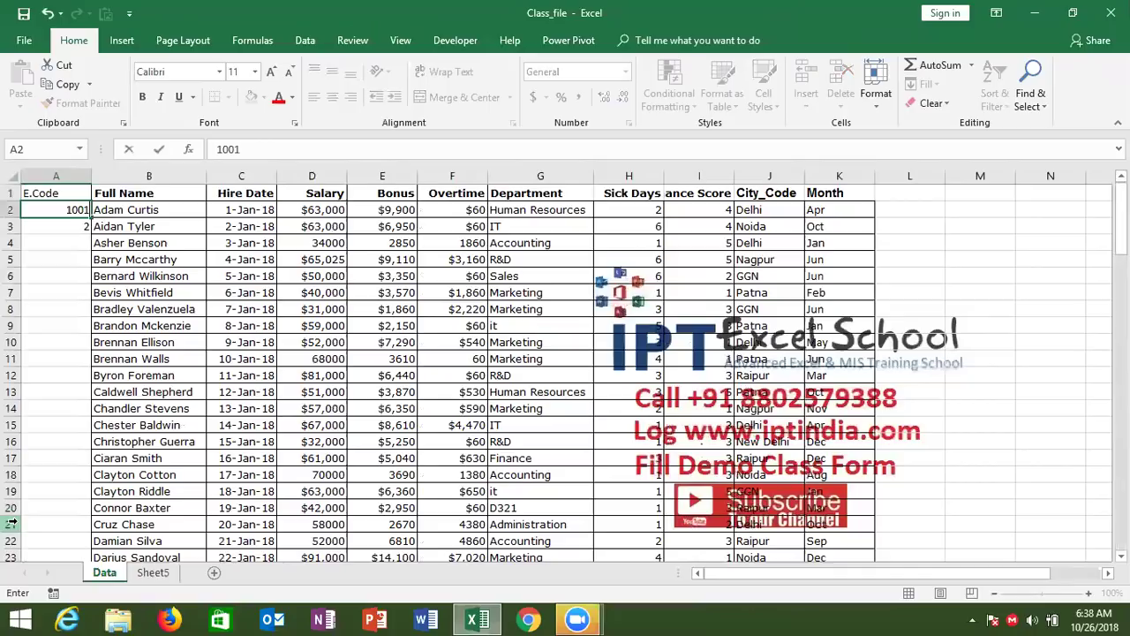
{"action": "key", "text": "Return"}
{"action": "type", "text": "1002"}
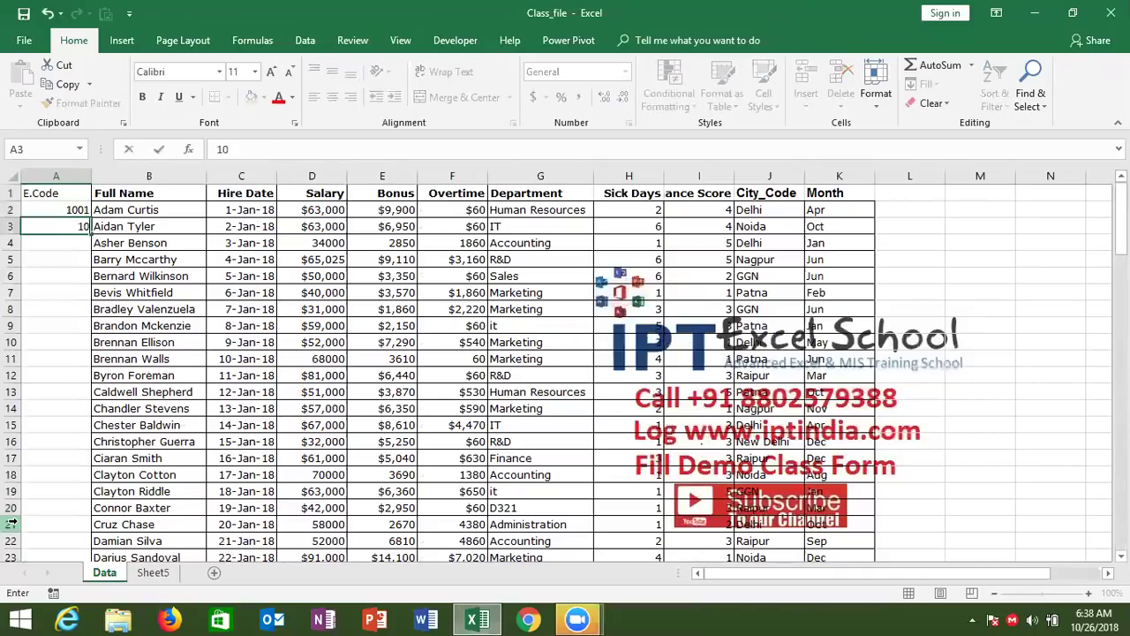
{"action": "key", "text": "Return"}
{"action": "key", "text": "Up"}
{"action": "key", "text": "Up"}
{"action": "key", "text": "shift+Down"}
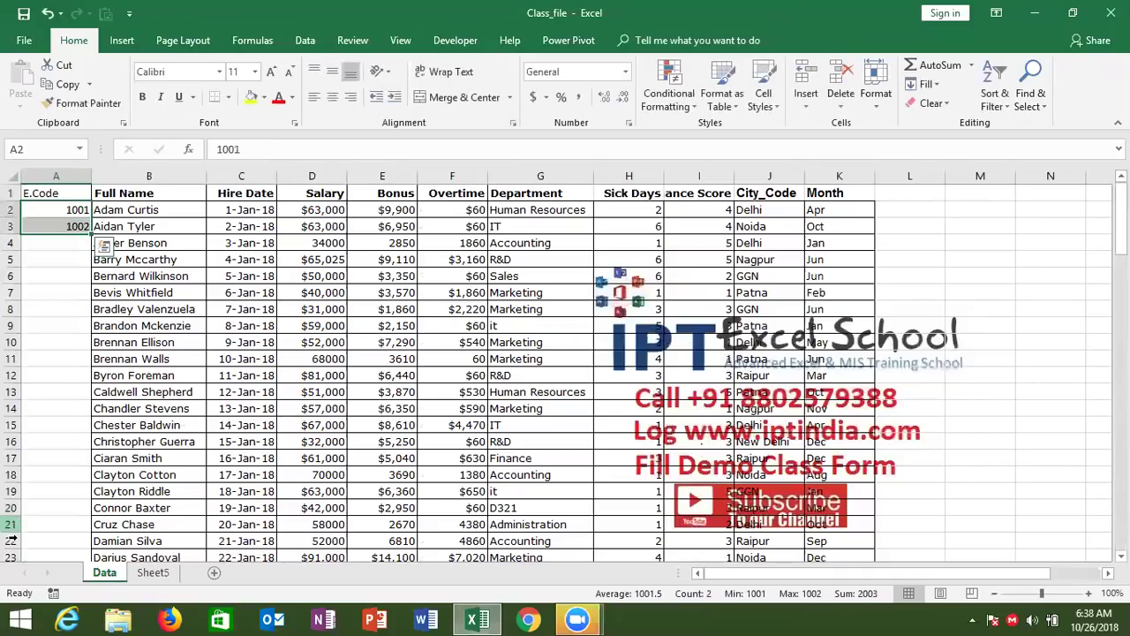
{"action": "double_click", "coordinate": [90, 234]}
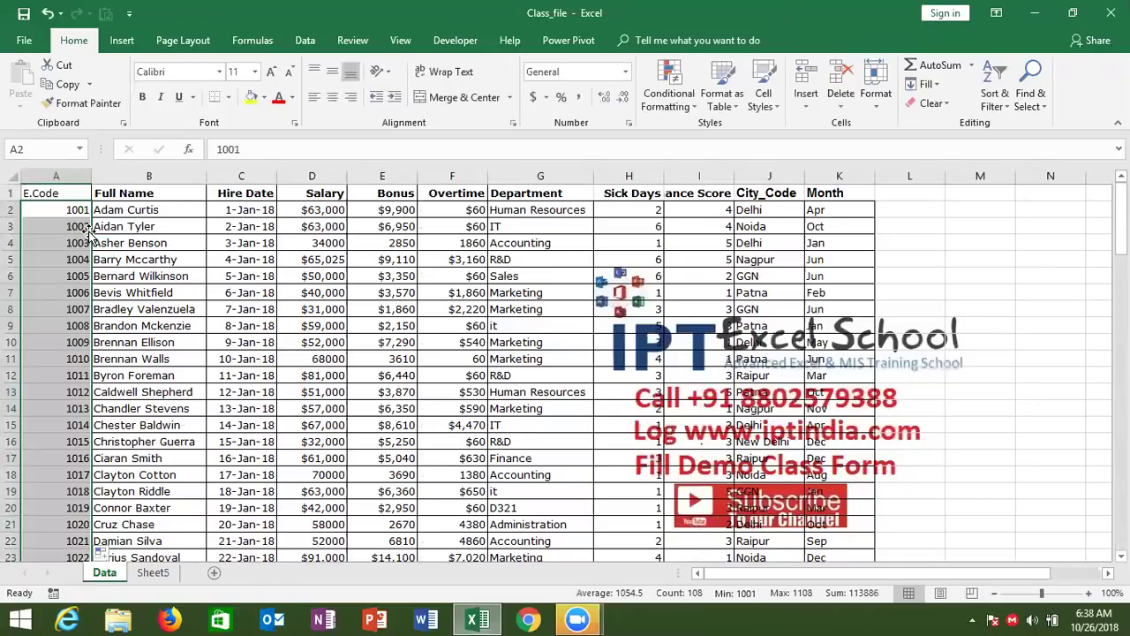
- Copy the Data header row from E.Code to Month into A1 of a new Sheet1
{"action": "left_click", "coordinate": [71, 193]}
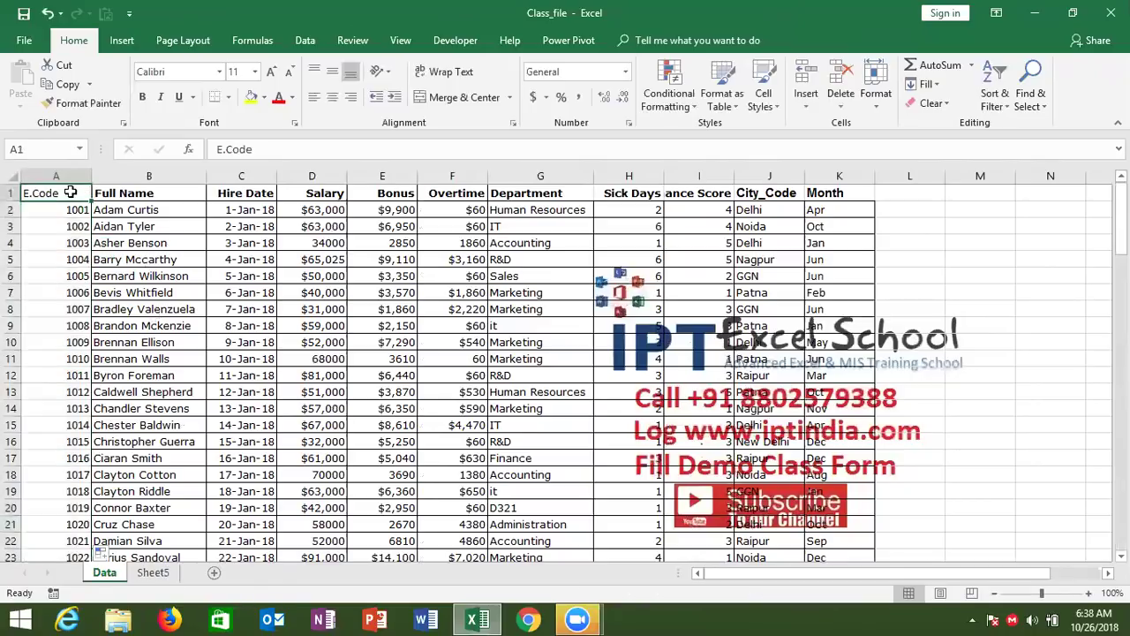
{"action": "key", "text": "ctrl+shift+Right"}
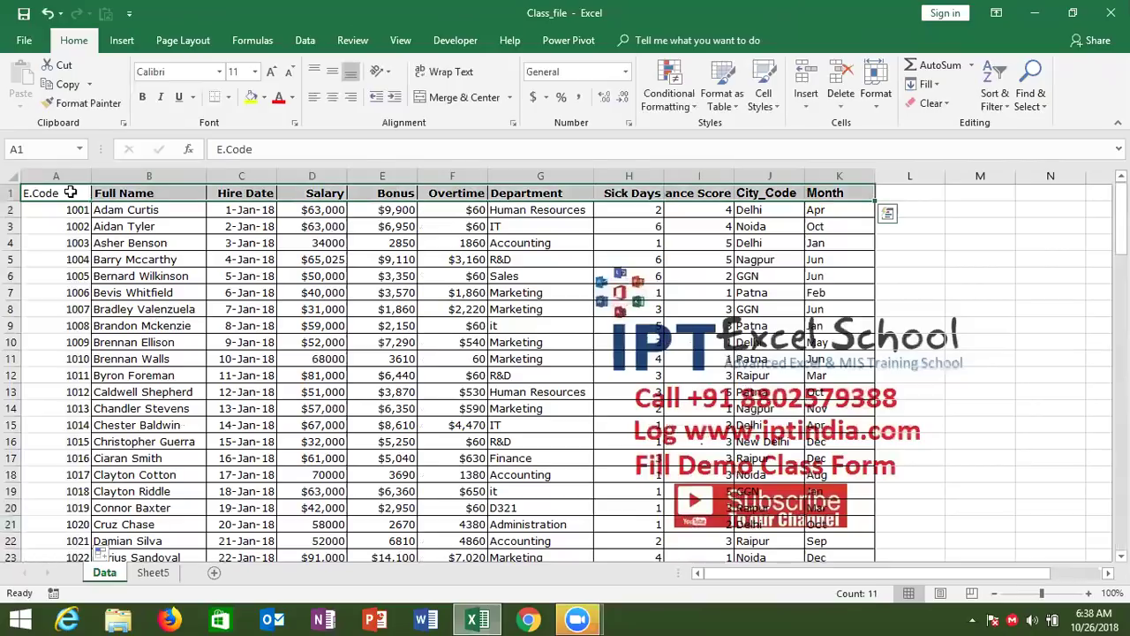
{"action": "key", "text": "ctrl+c"}
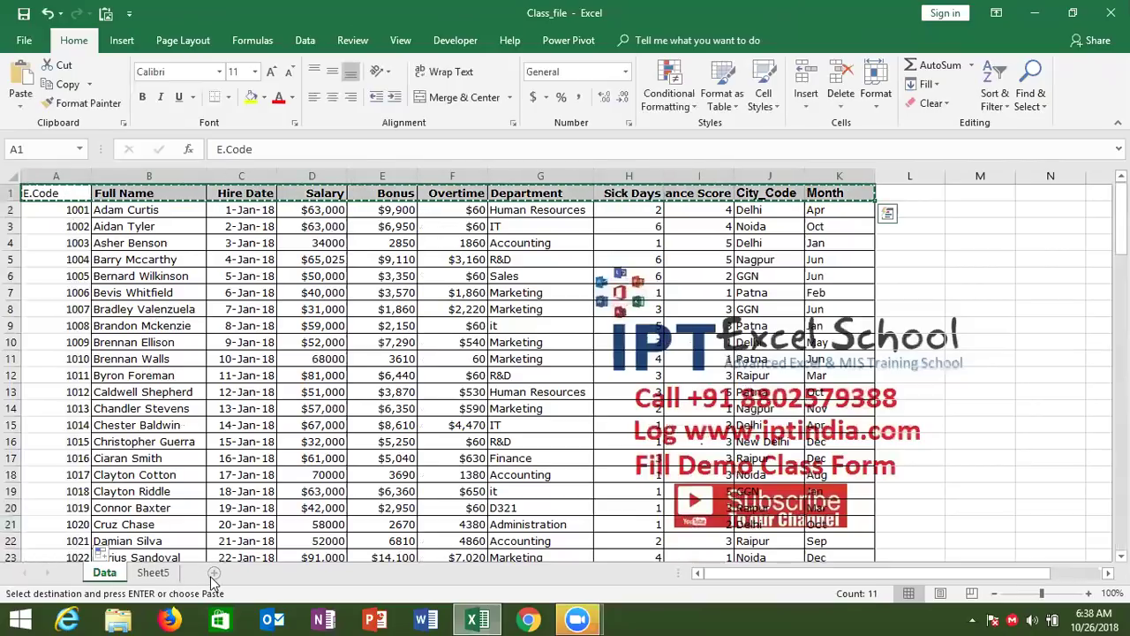
{"action": "left_click", "coordinate": [212, 573]}
{"action": "key", "text": "ctrl+v"}
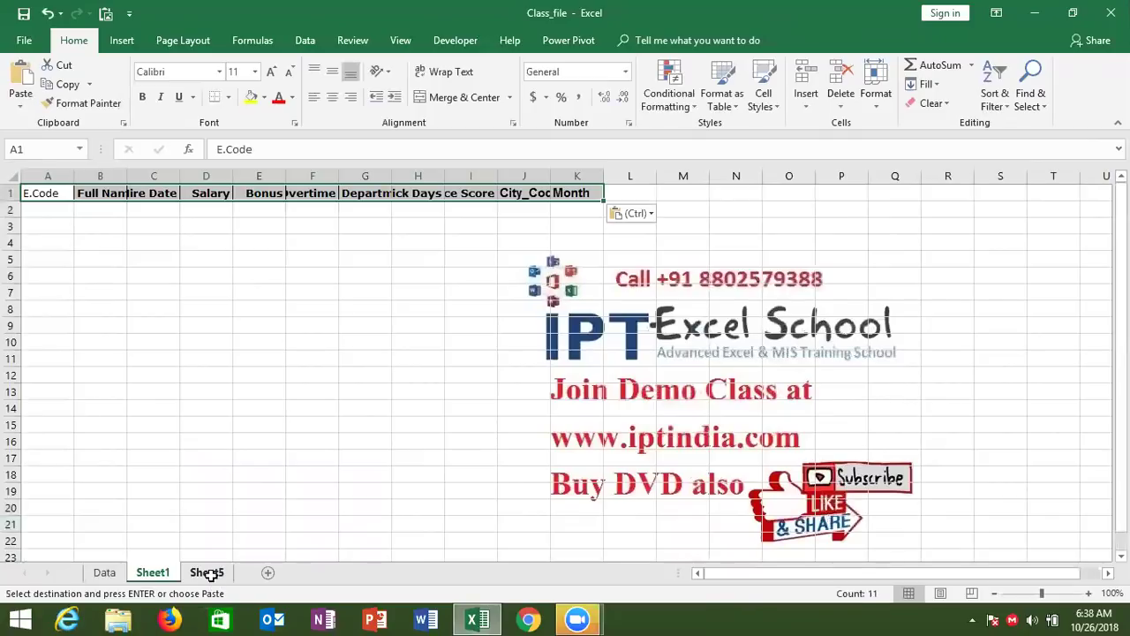
{"action": "left_click", "coordinate": [215, 407]}
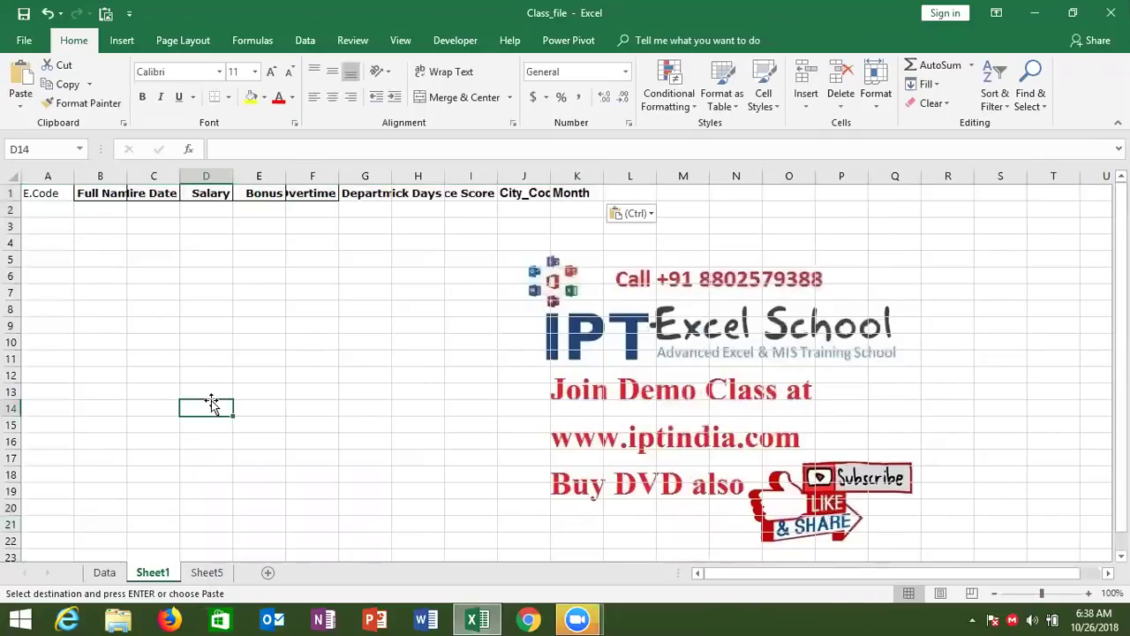
- List codes 1005, 1069, 1007, 1025 and 1045 under E.Code, correcting typos
{"action": "left_click", "coordinate": [63, 211]}
{"action": "type", "text": "1105"}
{"action": "key", "text": "Return"}
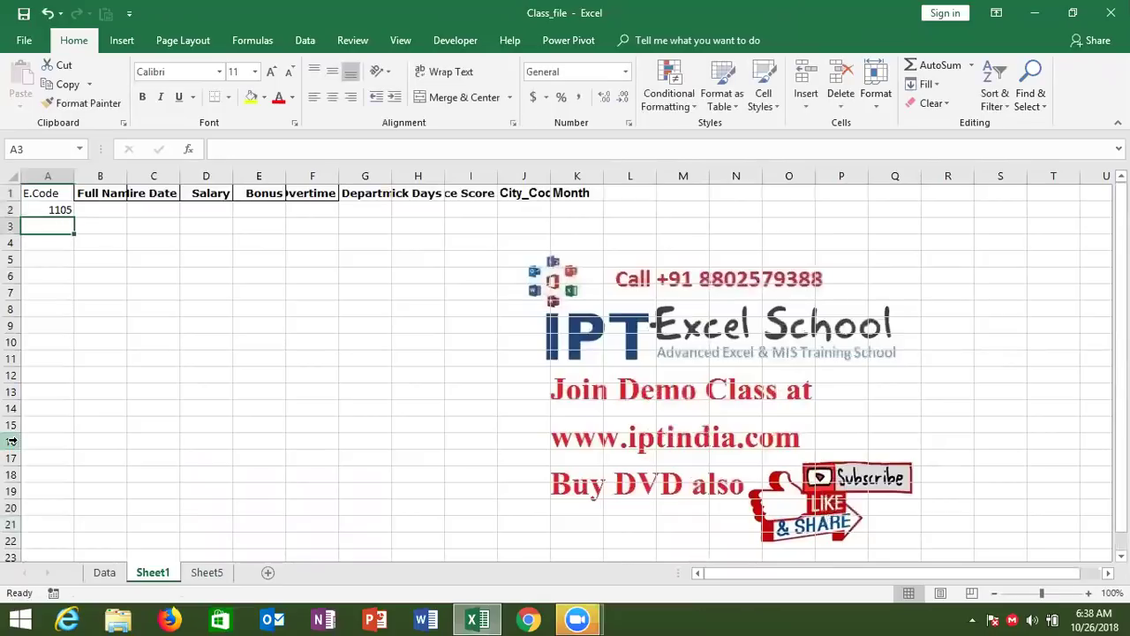
{"action": "key", "text": "Up"}
{"action": "type", "text": "1005"}
{"action": "key", "text": "Return"}
{"action": "type", "text": "1006"}
{"action": "key", "text": "BackSpace"}
{"action": "key", "text": "BackSpace"}
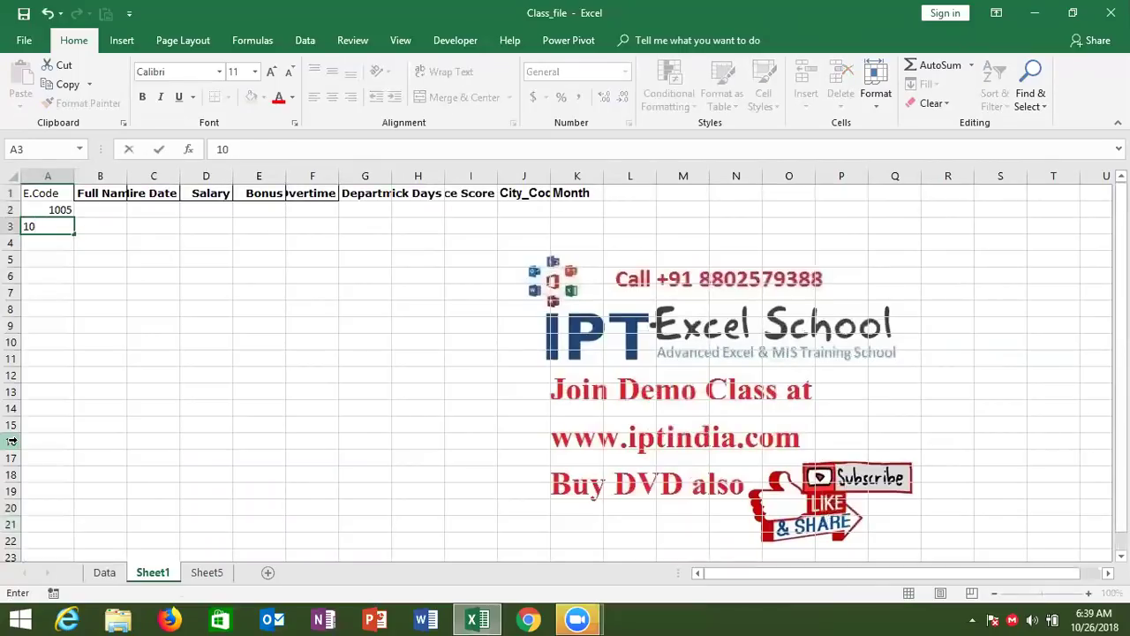
{"action": "type", "text": "69"}
{"action": "key", "text": "Return"}
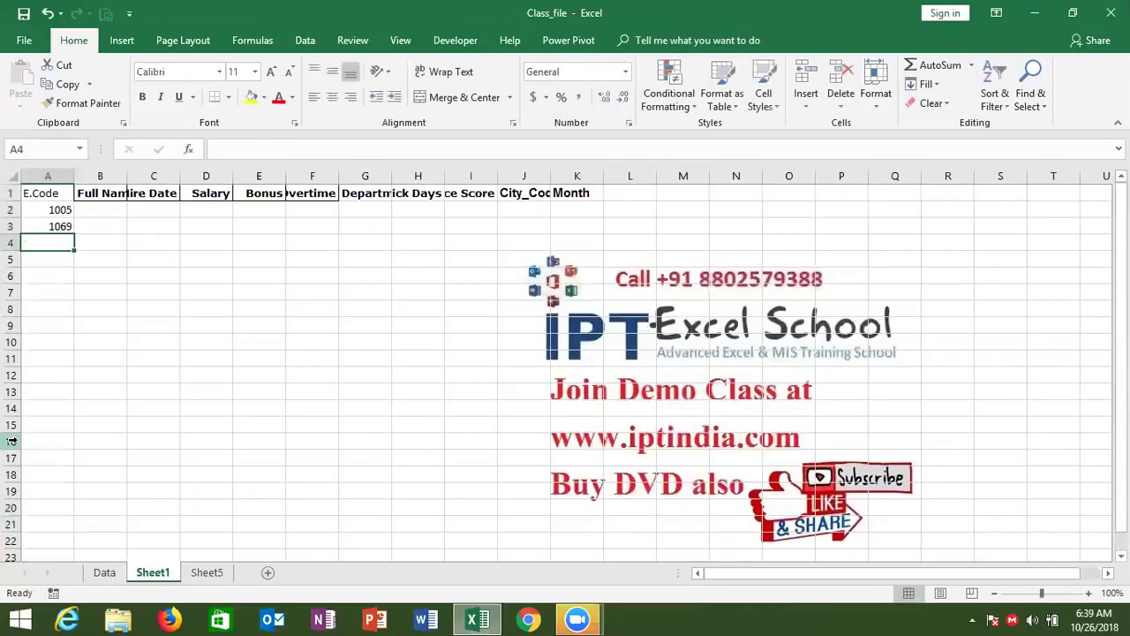
{"action": "type", "text": "1"}
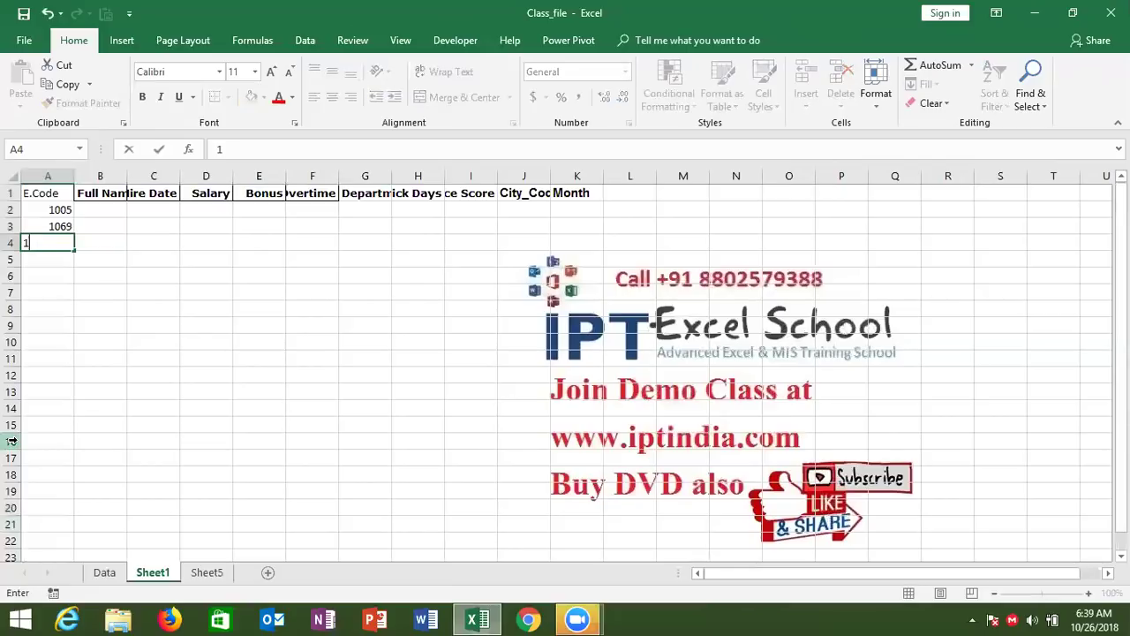
{"action": "type", "text": "007"}
{"action": "key", "text": "Return"}
{"action": "type", "text": "1025"}
{"action": "key", "text": "Return"}
{"action": "type", "text": "1045"}
{"action": "key", "text": "Return"}
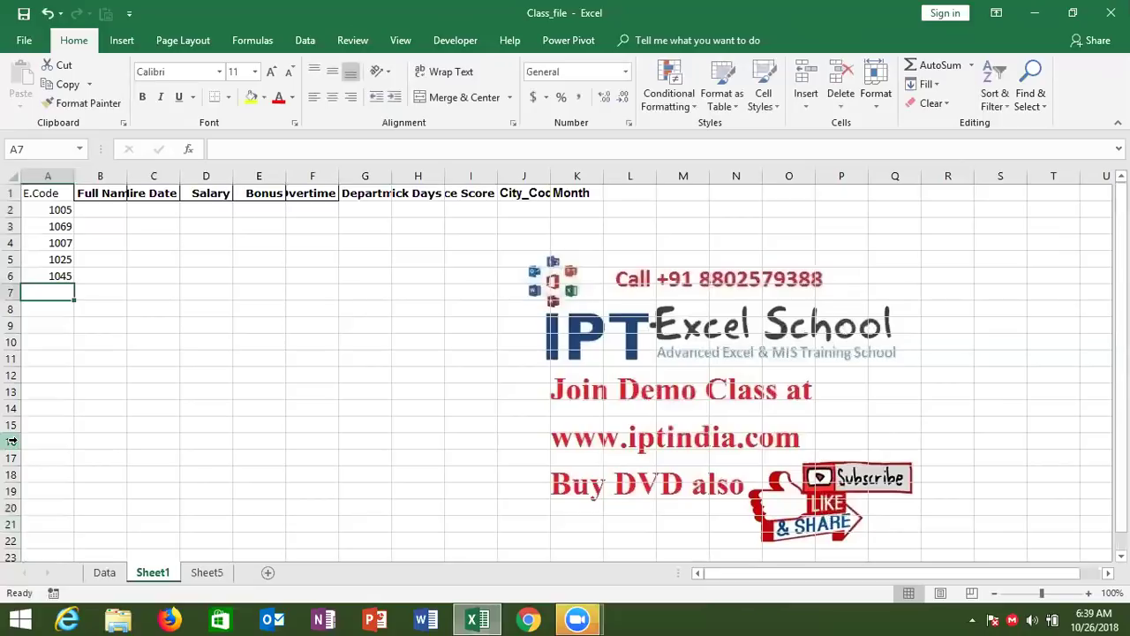
- Copy code 1005 from cell A2
{"action": "key", "text": "Up"}
{"action": "key", "text": "ctrl+Up"}
{"action": "key", "text": "Down"}
{"action": "key", "text": "ctrl+c"}
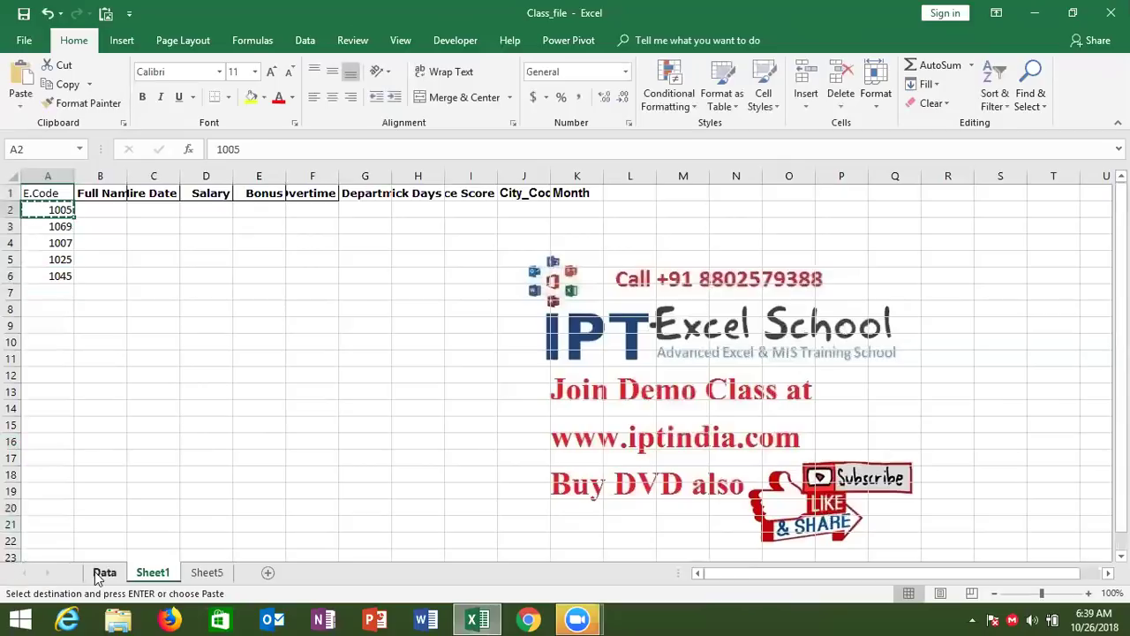
- Find employee 1005 on the Data sheet and paste that record into Sheet1 row 2
{"action": "left_click", "coordinate": [104, 572]}
{"action": "left_click", "coordinate": [79, 177]}
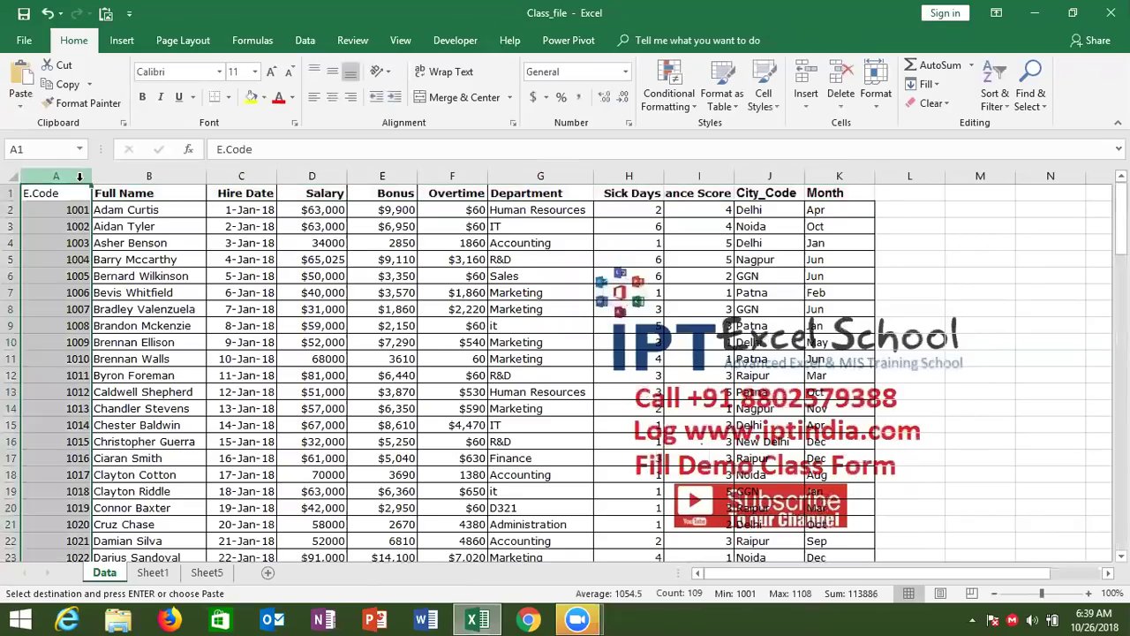
{"action": "key", "text": "ctrl+f"}
{"action": "type", "text": "1005"}
{"action": "key", "text": "Return"}
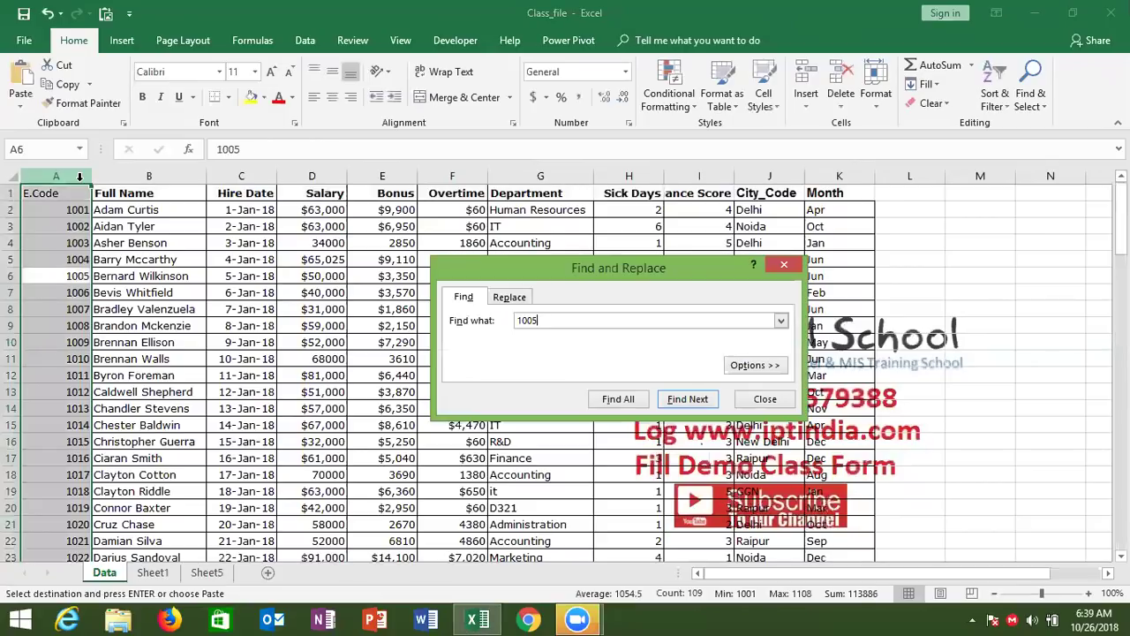
{"action": "key", "text": "Escape"}
{"action": "key", "text": "Right"}
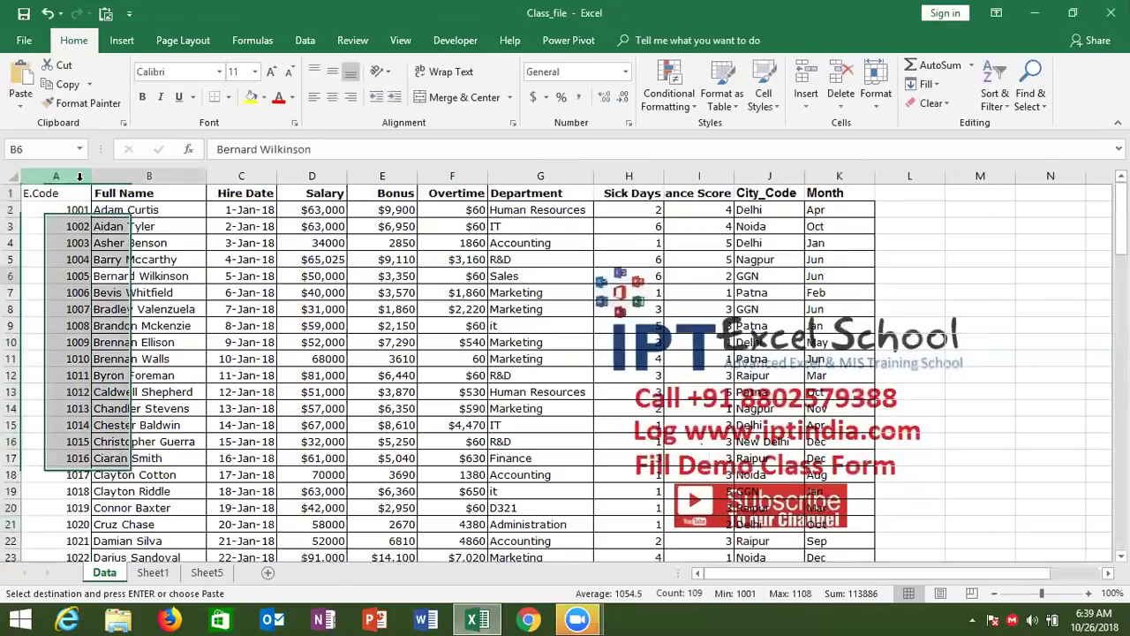
{"action": "key", "text": "ctrl+shift+Right"}
{"action": "key", "text": "ctrl+c"}
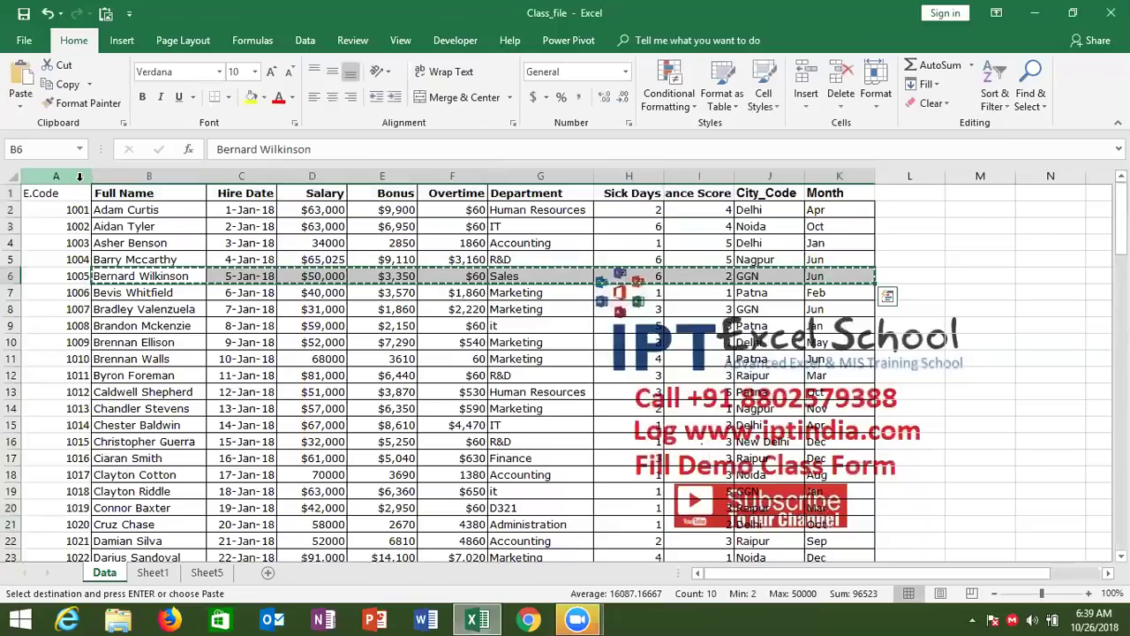
{"action": "left_click", "coordinate": [157, 573]}
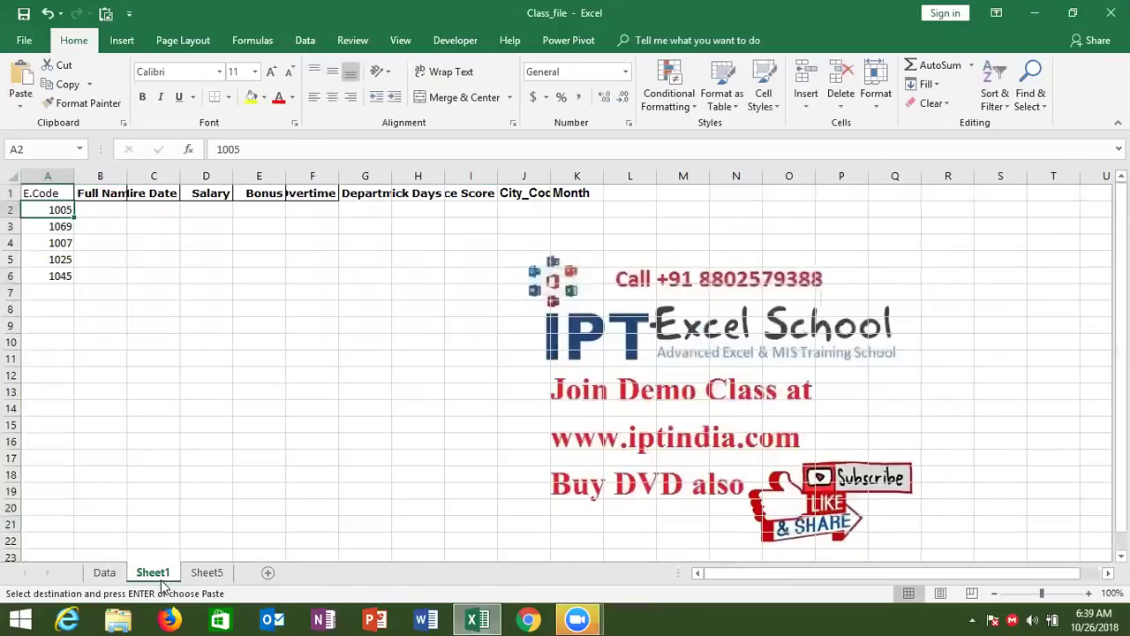
{"action": "left_click", "coordinate": [100, 210]}
{"action": "key", "text": "ctrl+v"}
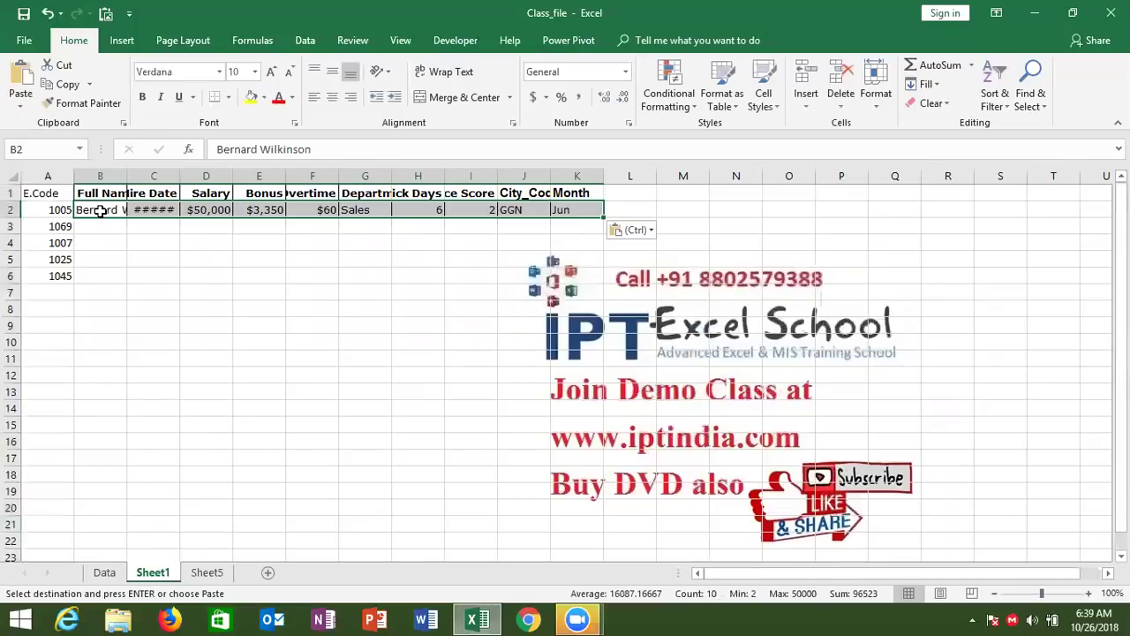
- Select empty Full Name cells B3:B18, then Data columns A through K, and return to Sheet1
{"action": "left_click", "coordinate": [95, 242]}
{"action": "left_click", "coordinate": [112, 226]}
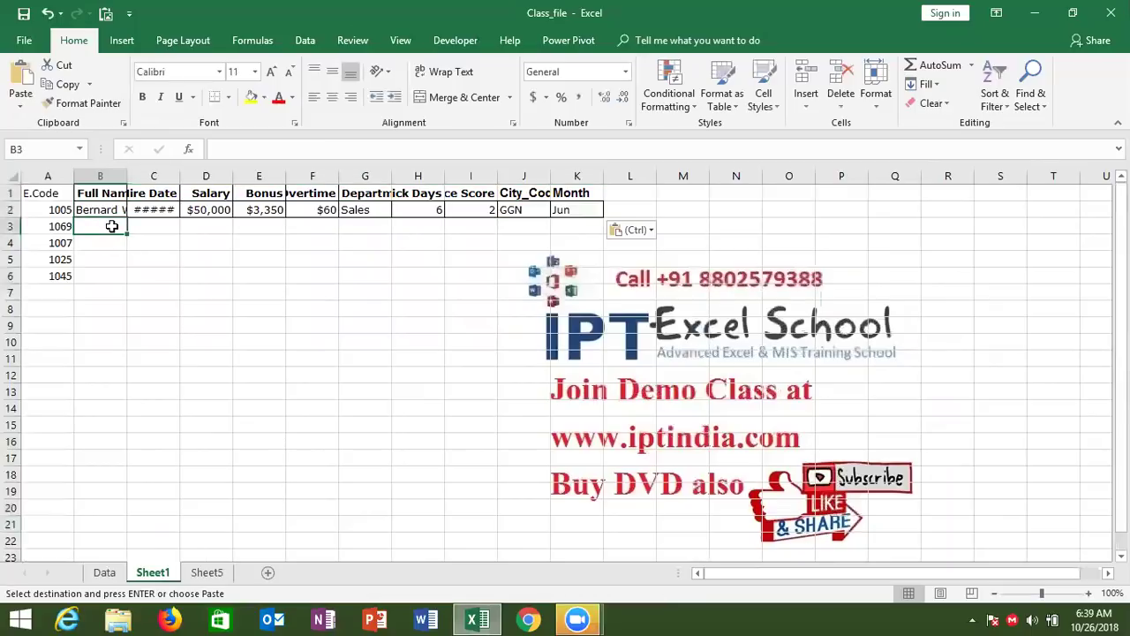
{"action": "left_click_drag", "start_coordinate": [112, 226], "coordinate": [117, 482]}
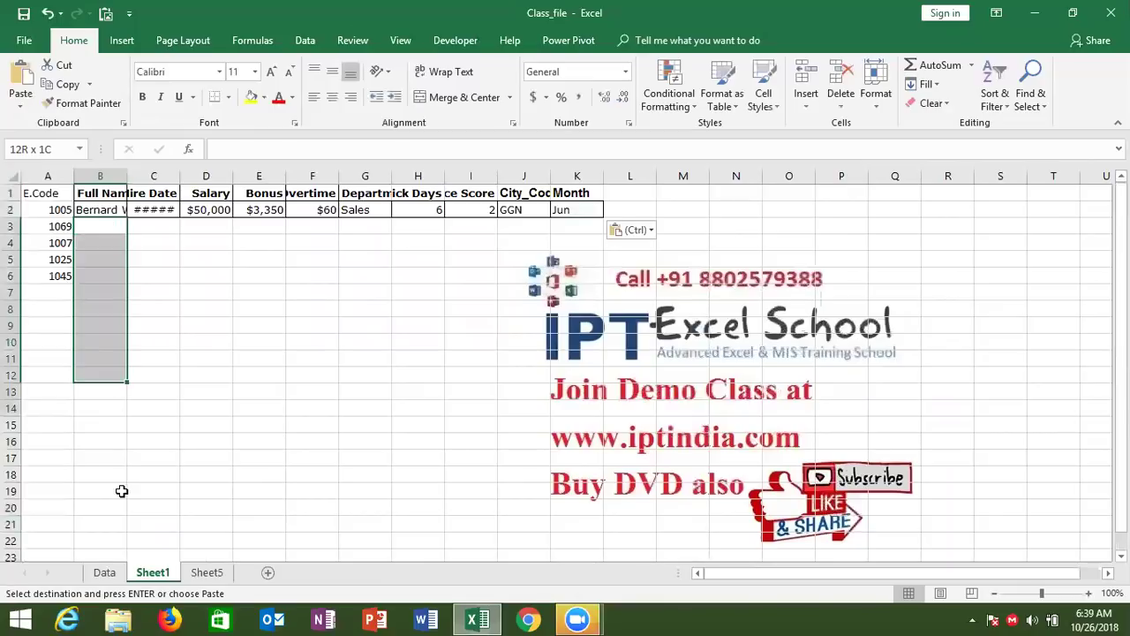
{"action": "left_click", "coordinate": [104, 572]}
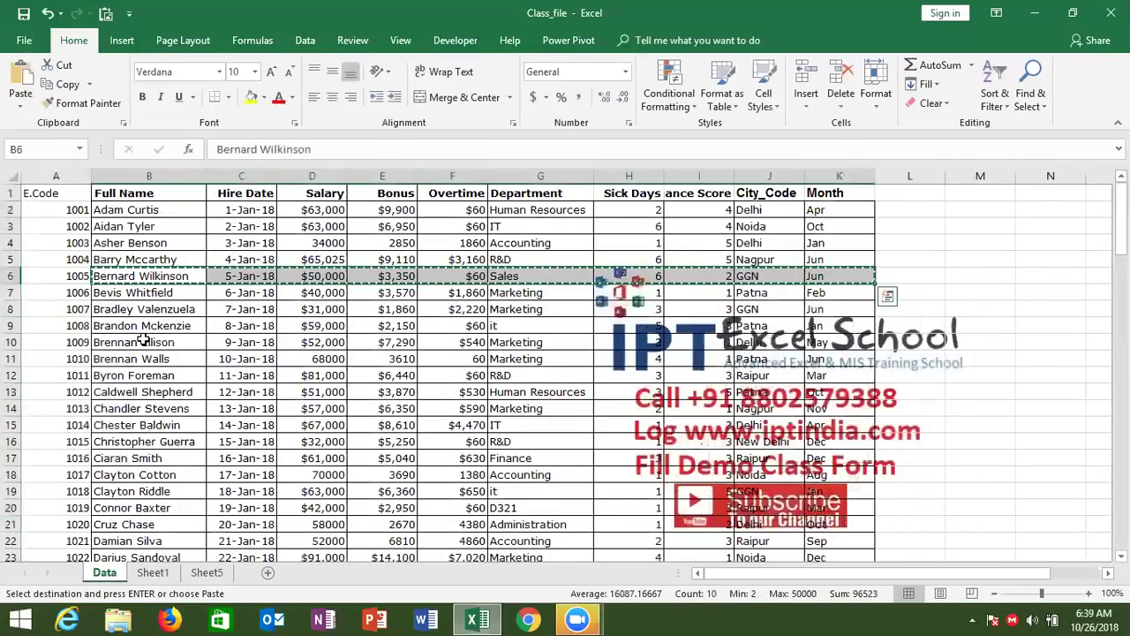
{"action": "key", "text": "Escape"}
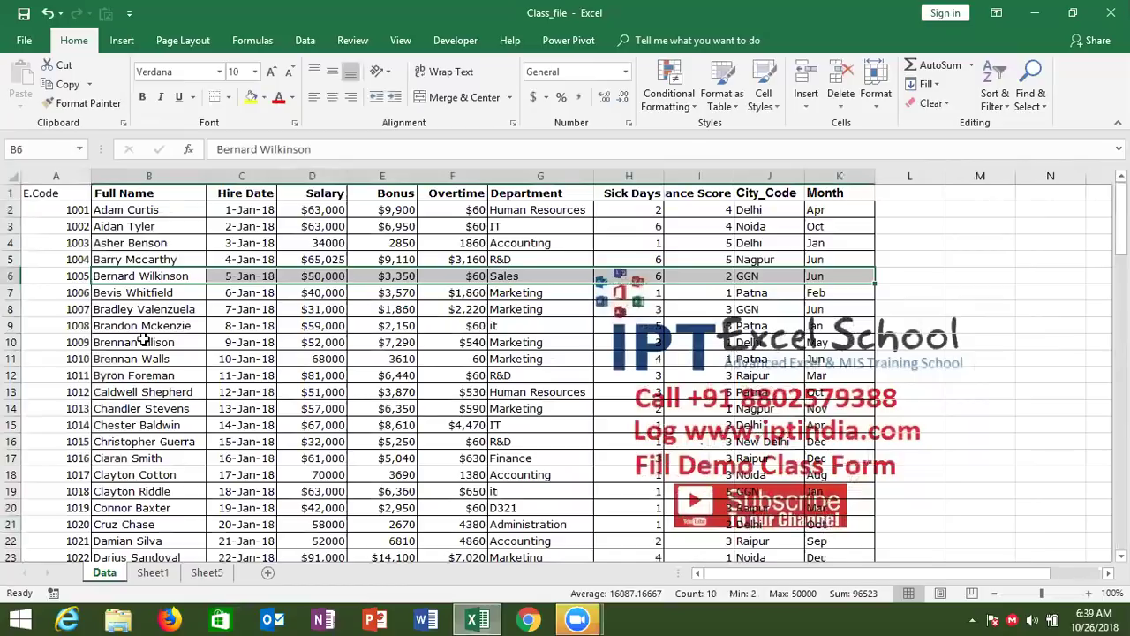
{"action": "left_click", "coordinate": [200, 309]}
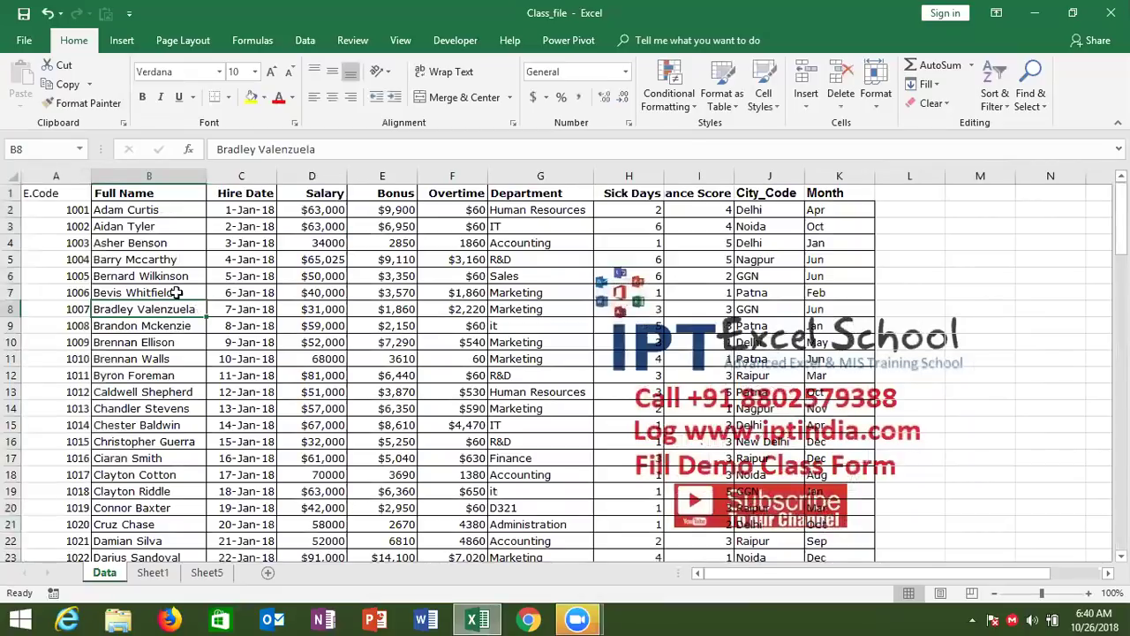
{"action": "left_click", "coordinate": [143, 243]}
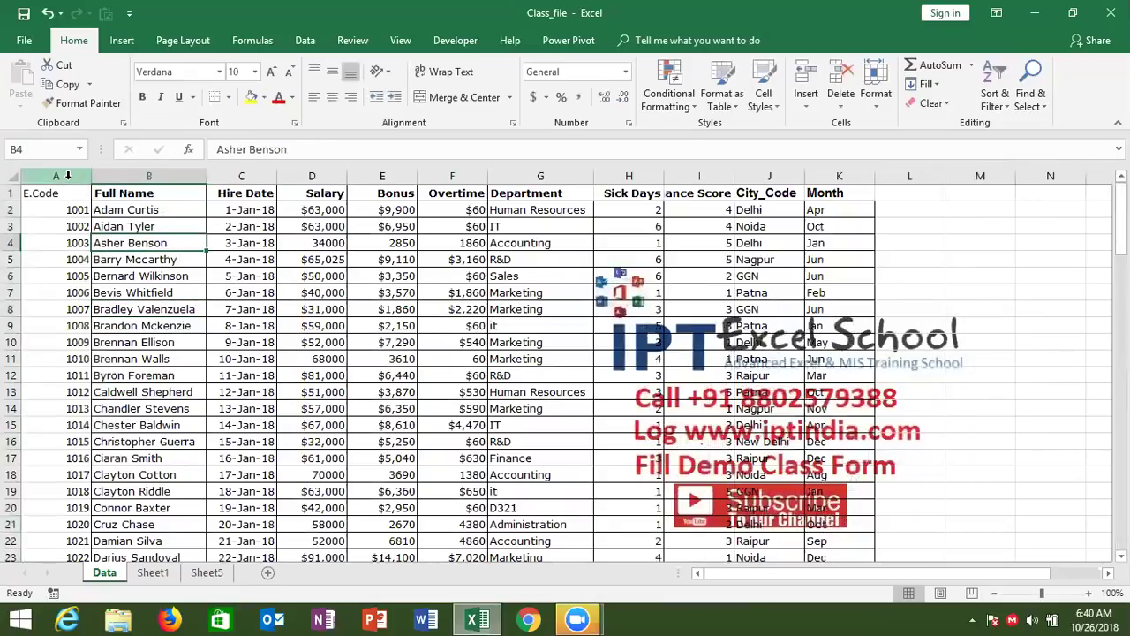
{"action": "left_click_drag", "start_coordinate": [67, 176], "coordinate": [816, 218]}
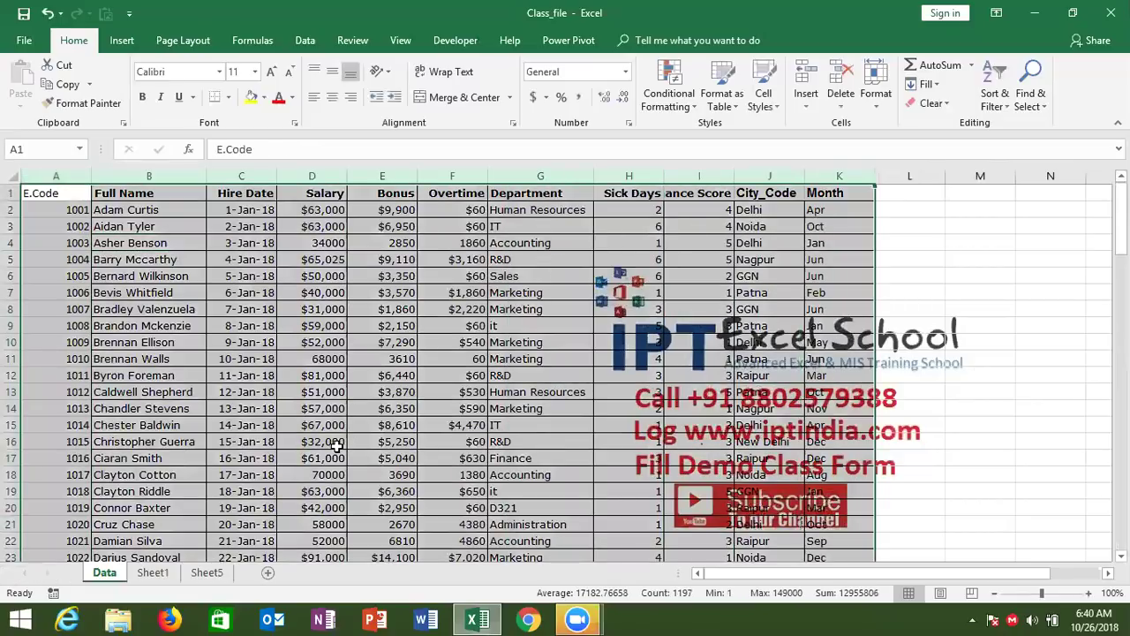
{"action": "left_click", "coordinate": [176, 573]}
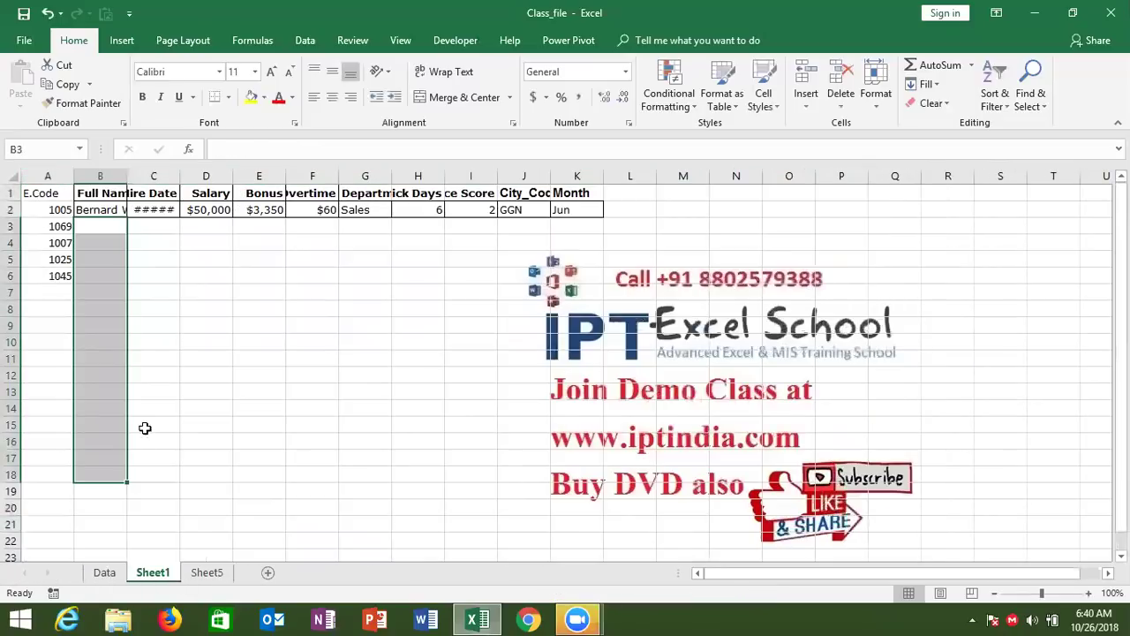
- Start a VLOOKUP in B3 using A3 as lookup value and Data!A:K as the table
{"action": "left_click", "coordinate": [97, 240]}
{"action": "left_click", "coordinate": [95, 233]}
{"action": "type", "text": "=vl"}
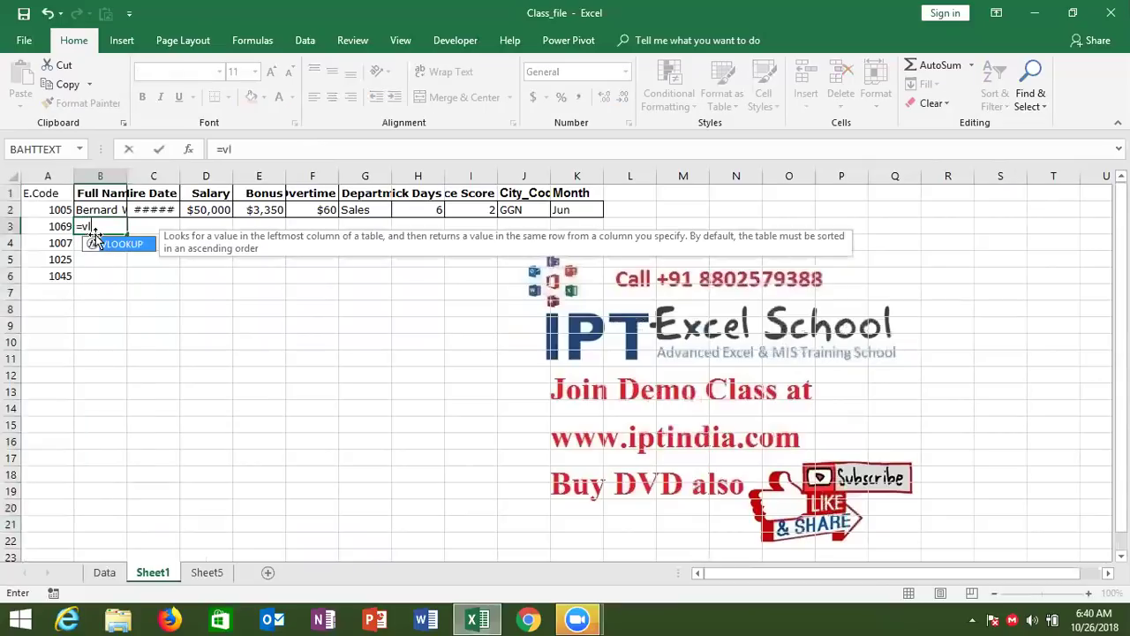
{"action": "key", "text": "Tab"}
{"action": "key", "text": "Left"}
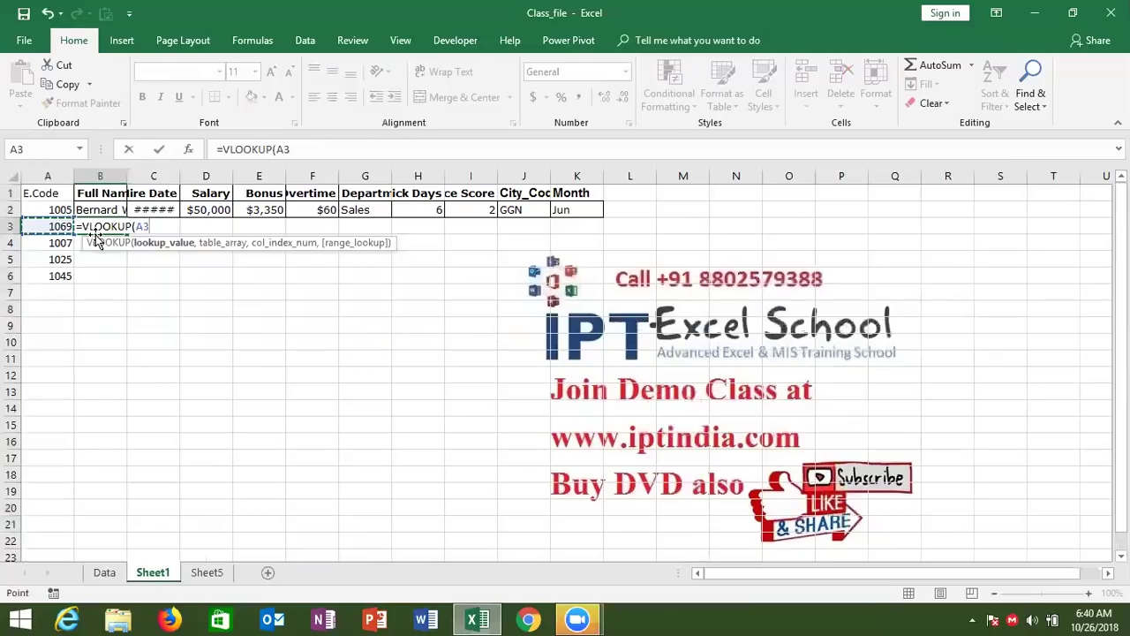
{"action": "type", "text": ","}
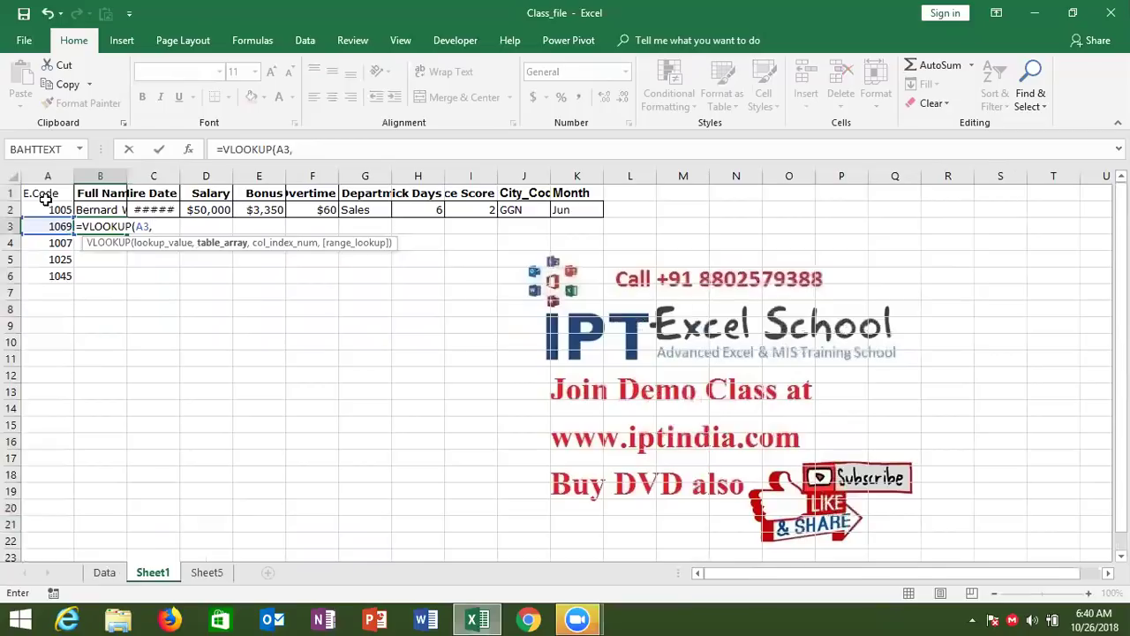
{"action": "left_click", "coordinate": [117, 571]}
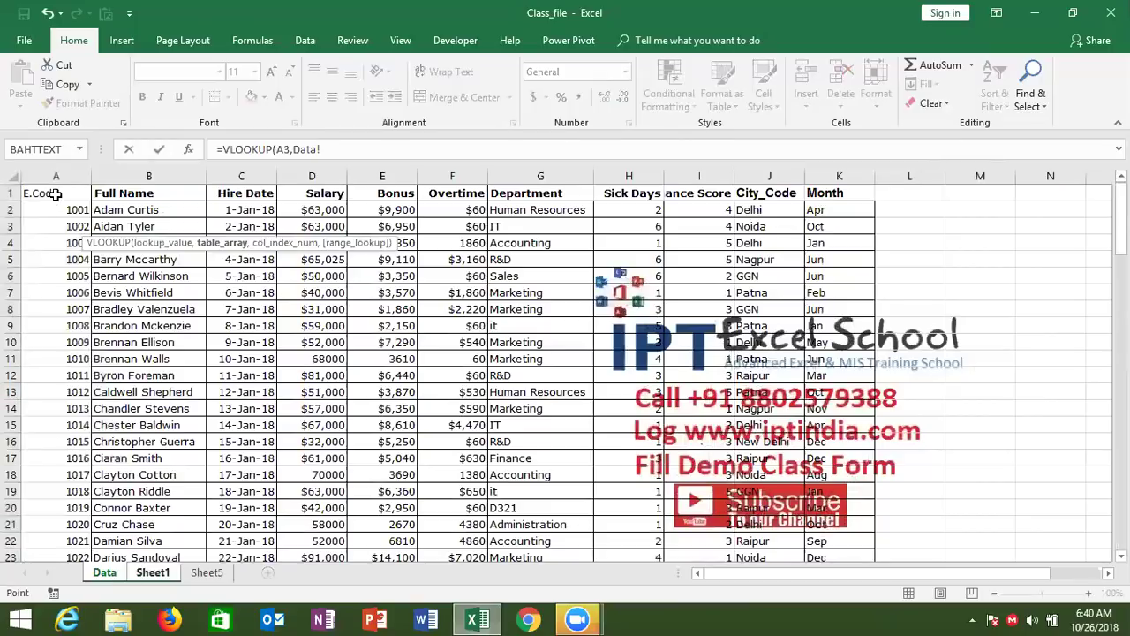
{"action": "left_click_drag", "start_coordinate": [59, 170], "coordinate": [241, 176]}
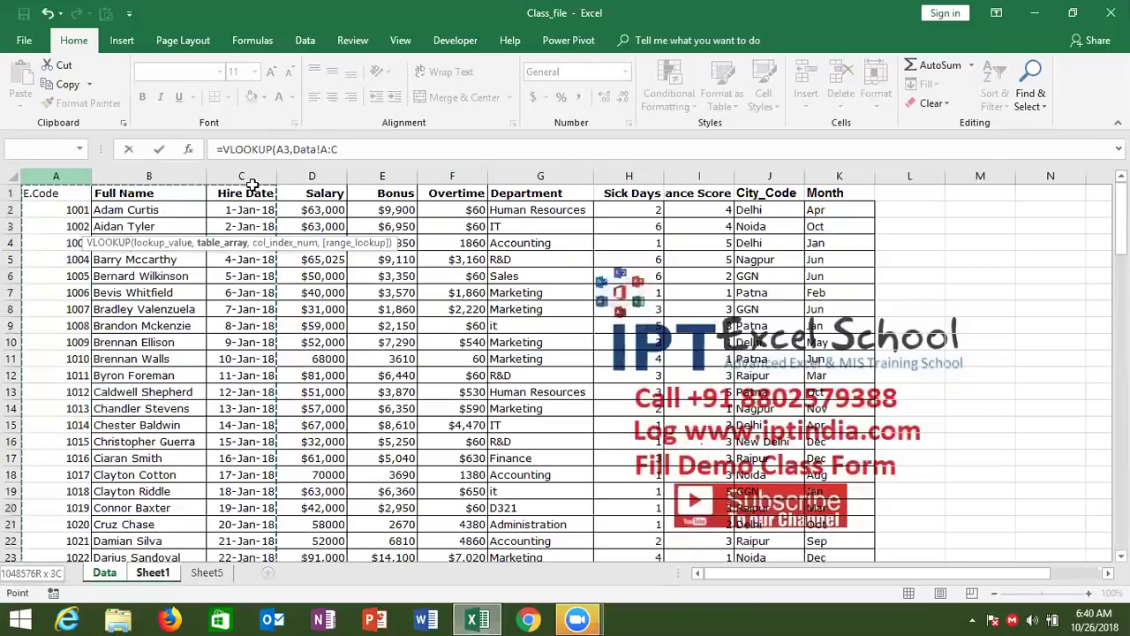
{"action": "mouse_move", "coordinate": [521, 197]}
{"action": "left_mouse_down"}
{"action": "mouse_move", "coordinate": [746, 194]}
{"action": "mouse_move", "coordinate": [829, 206]}
{"action": "left_mouse_up"}
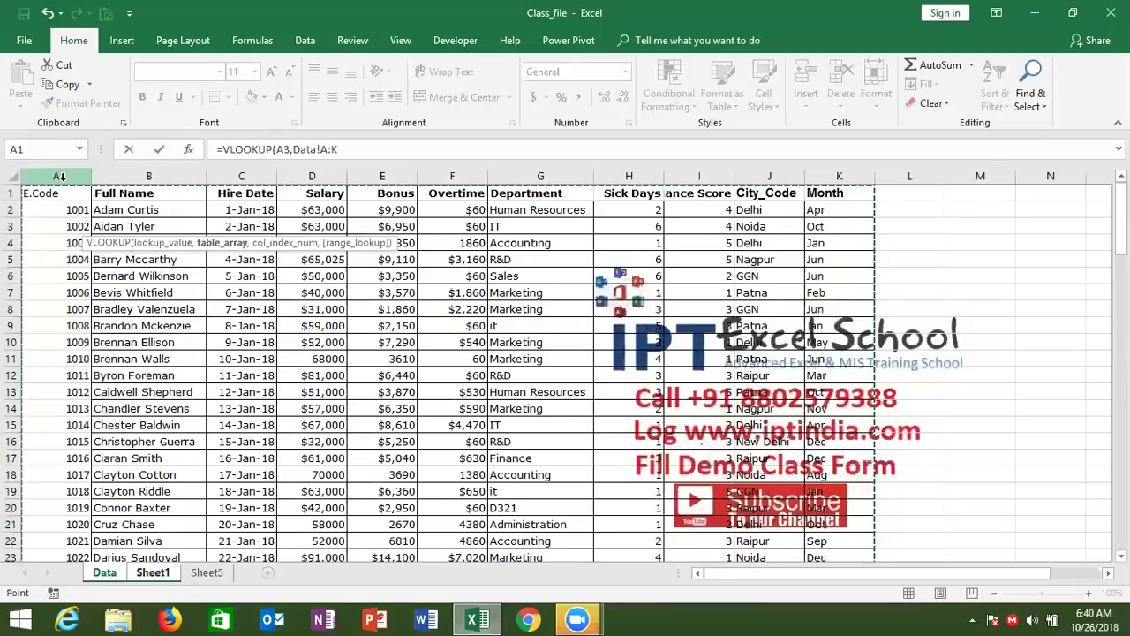
- Finish it with column 2 and FALSE, returning code 1069's full name
{"action": "type", "text": ","}
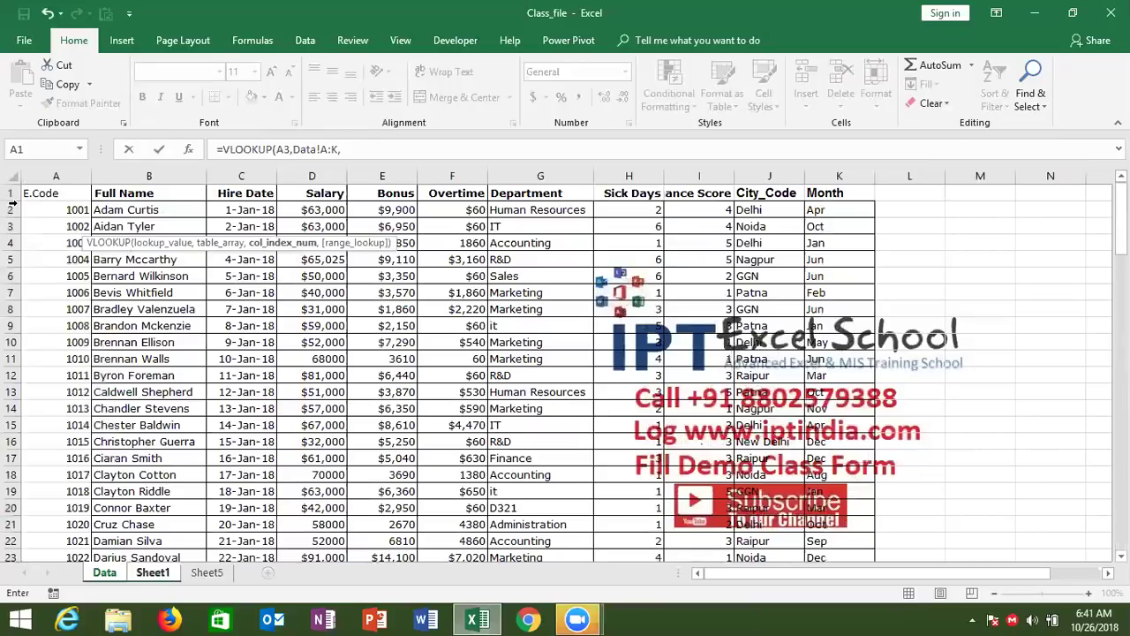
{"action": "type", "text": "2,"}
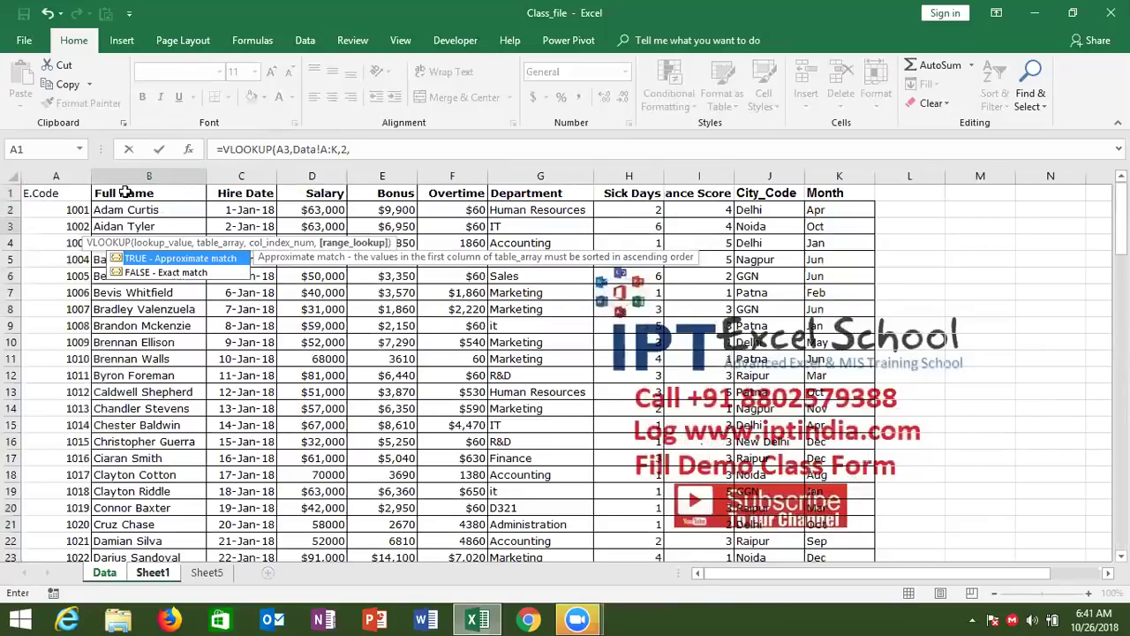
{"action": "type", "text": "al"}
{"action": "type", "text": "se"}
{"action": "key", "text": "Return"}
{"action": "key", "text": "Up"}
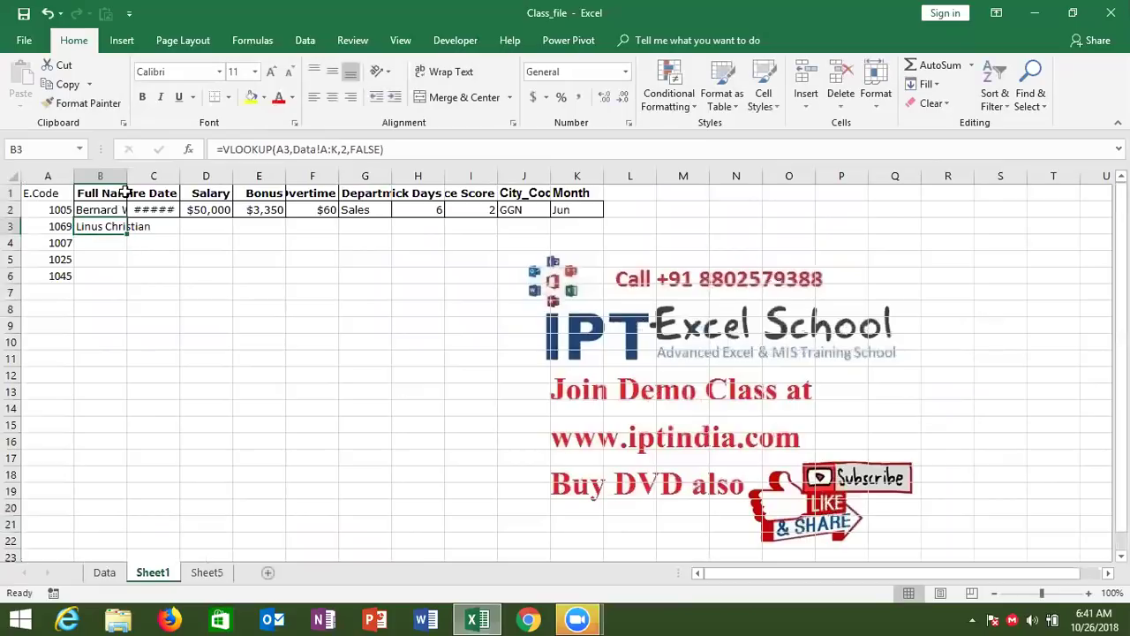
{"action": "key", "text": "Up"}
{"action": "key", "text": "Down"}
- Enter =VLOOKUP(A3,Data!A:K,3,0) in C3, returning the hire date serial 43169
{"action": "key", "text": "Right"}
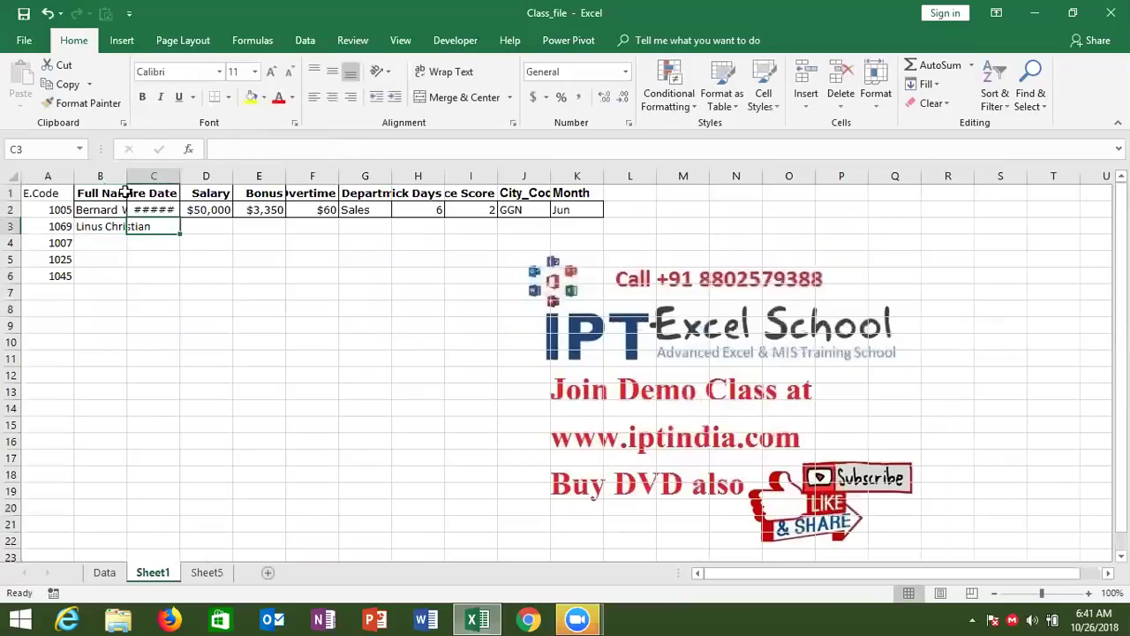
{"action": "type", "text": "=vl"}
{"action": "key", "text": "Tab"}
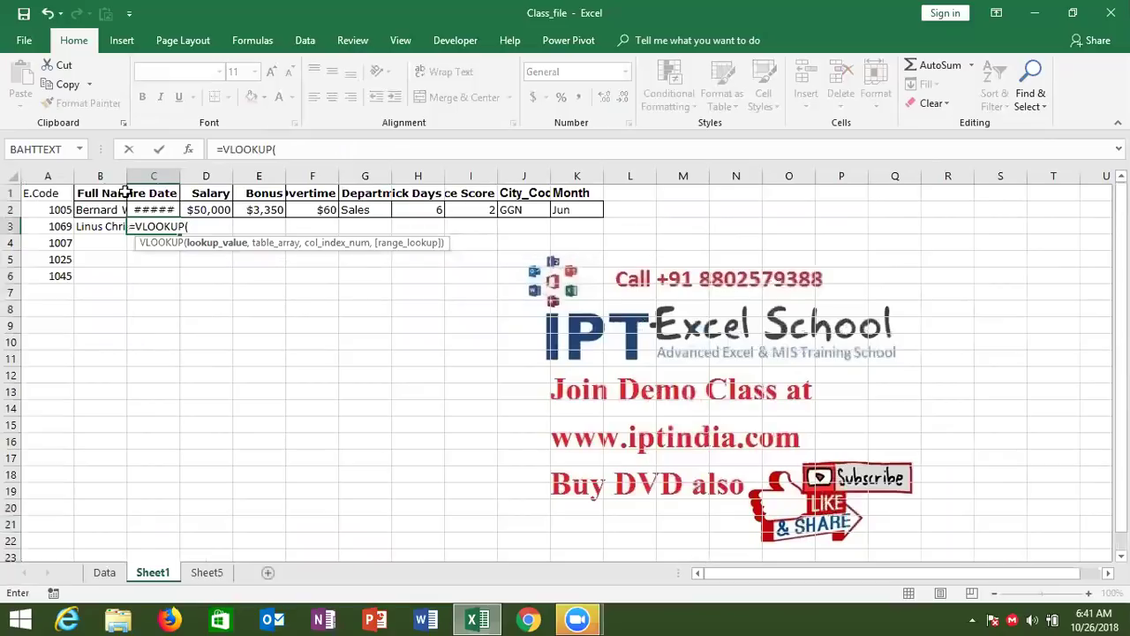
{"action": "key", "text": "Left"}
{"action": "key", "text": "Left"}
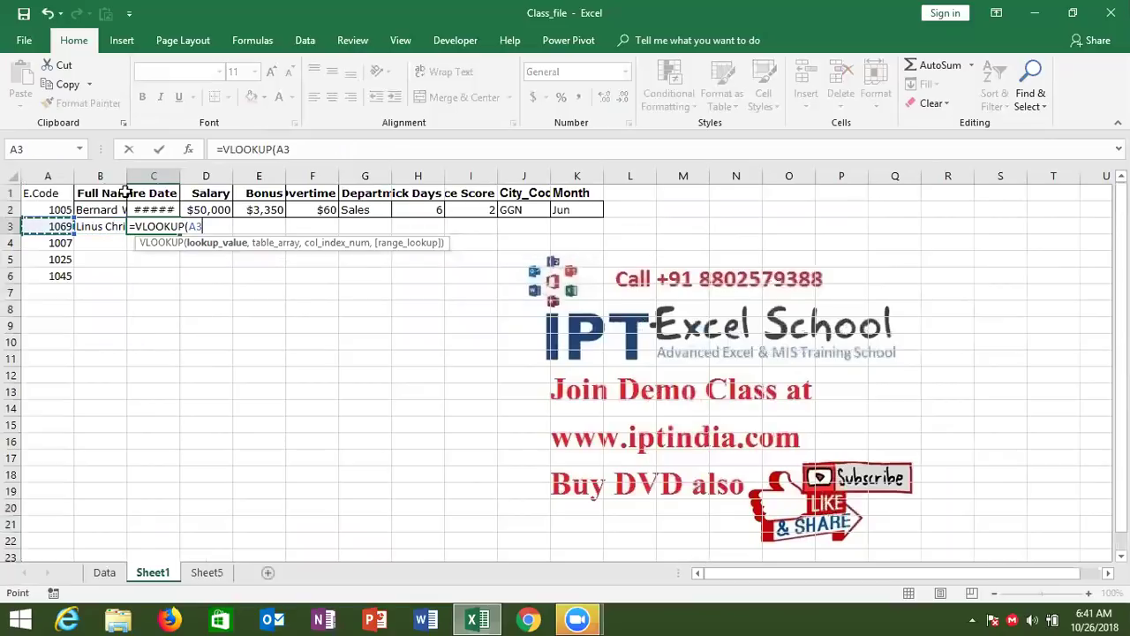
{"action": "type", "text": ","}
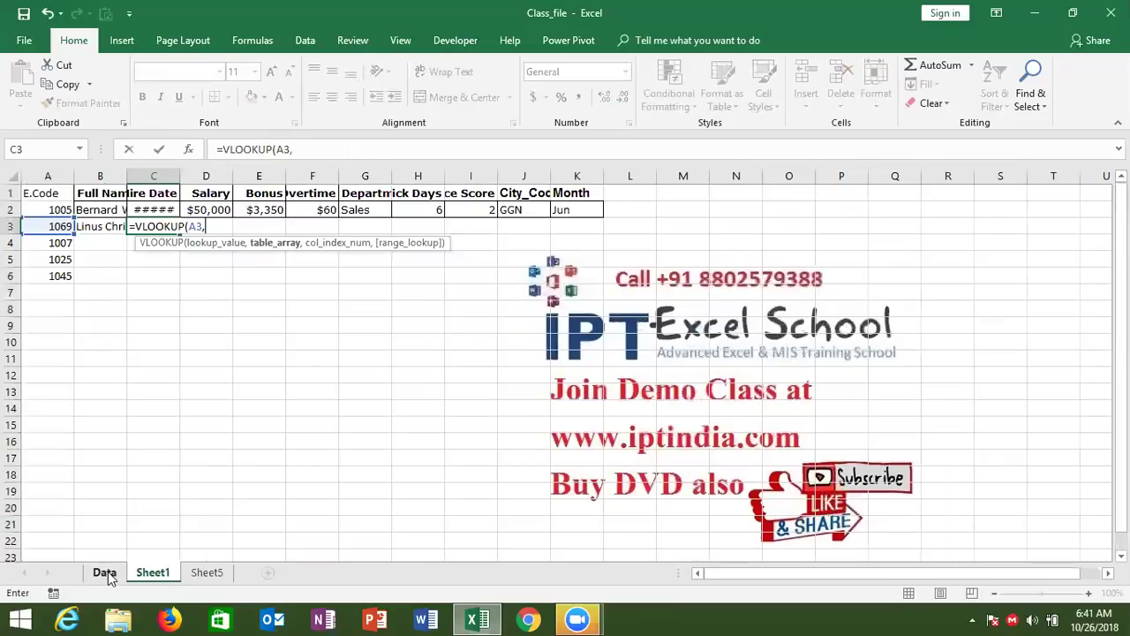
{"action": "left_click", "coordinate": [105, 572]}
{"action": "left_click_drag", "start_coordinate": [56, 176], "coordinate": [540, 176]}
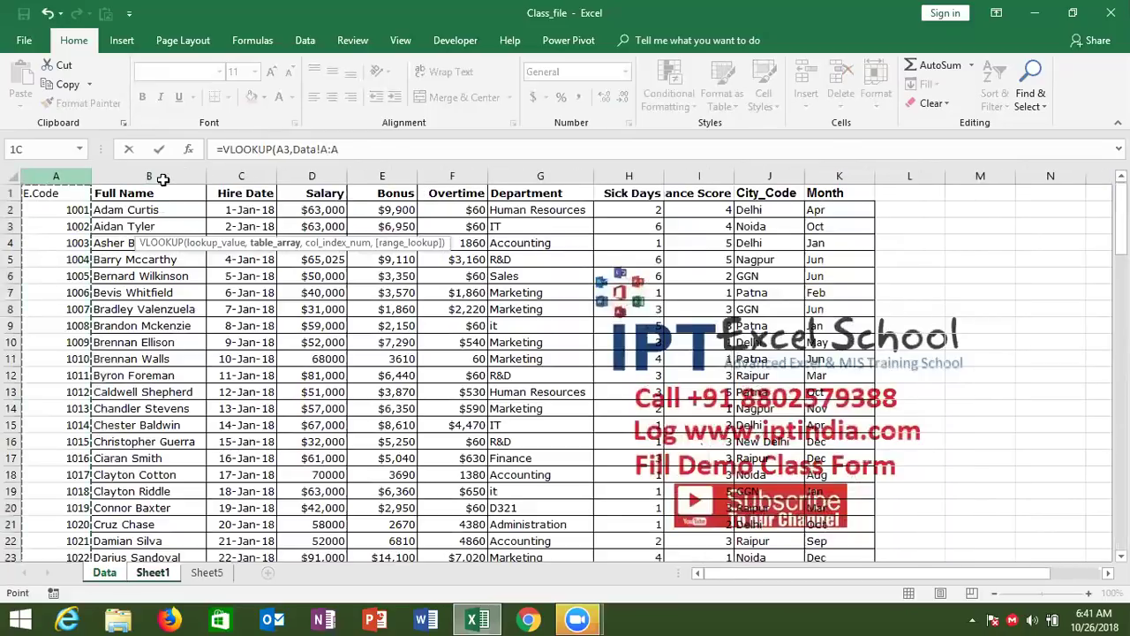
{"action": "left_click_drag", "start_coordinate": [691, 199], "coordinate": [820, 176]}
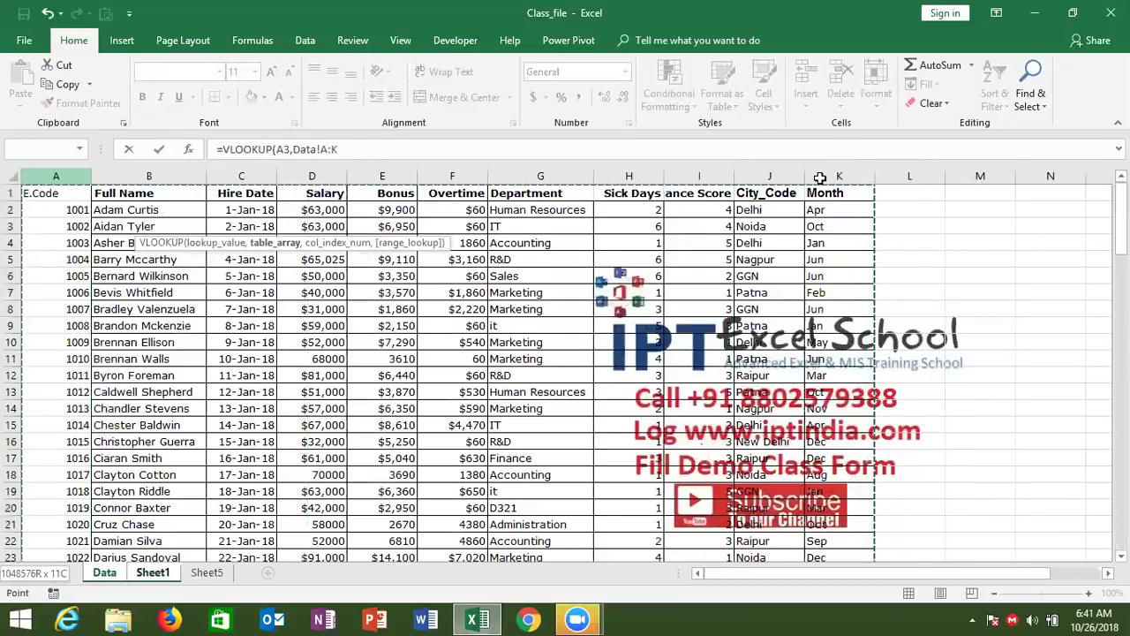
{"action": "type", "text": ","}
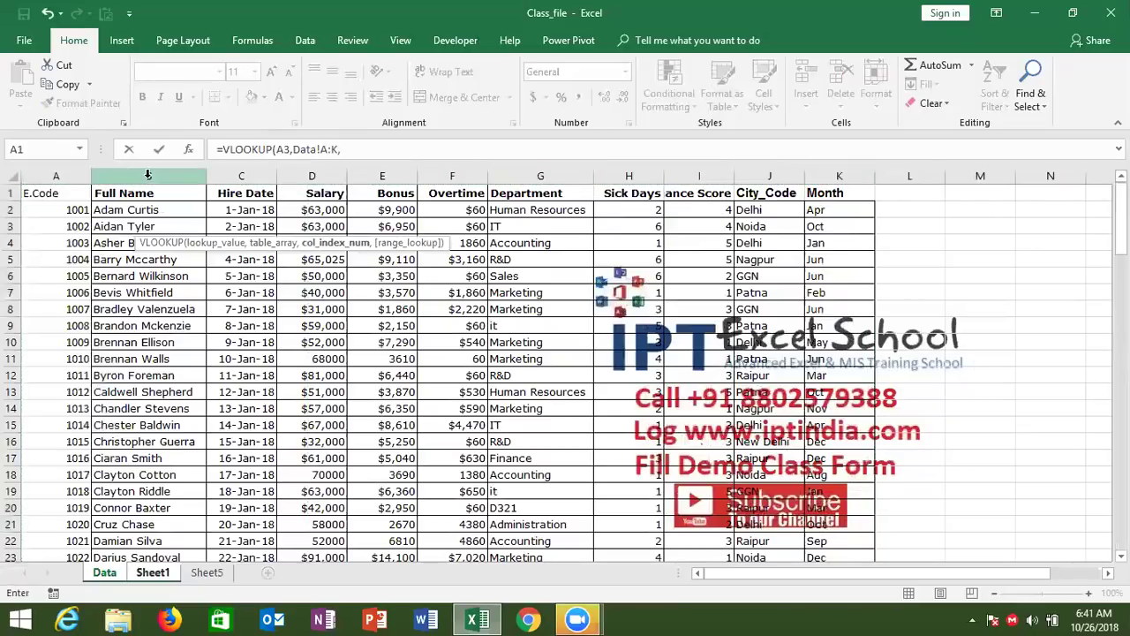
{"action": "type", "text": "3"}
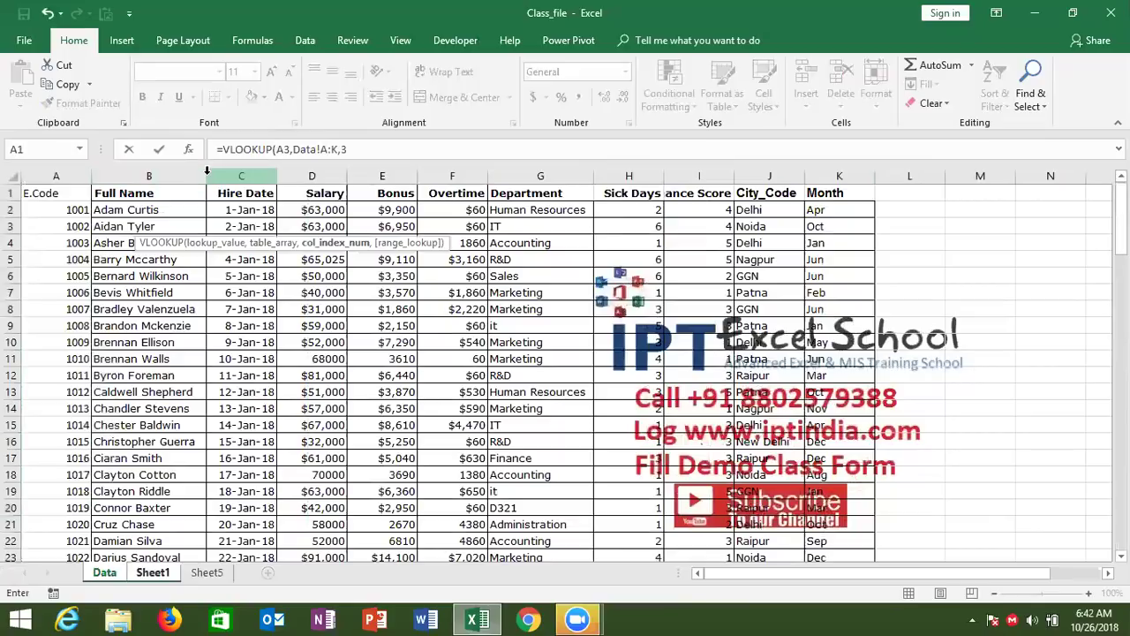
{"action": "type", "text": ",0"}
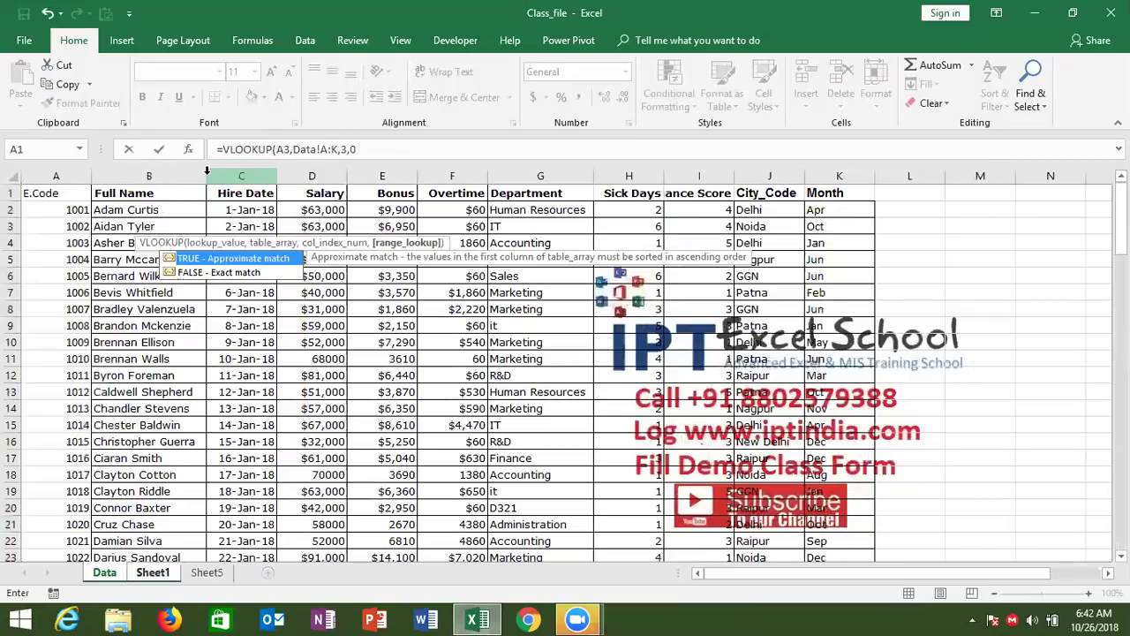
{"action": "key", "text": "Return"}
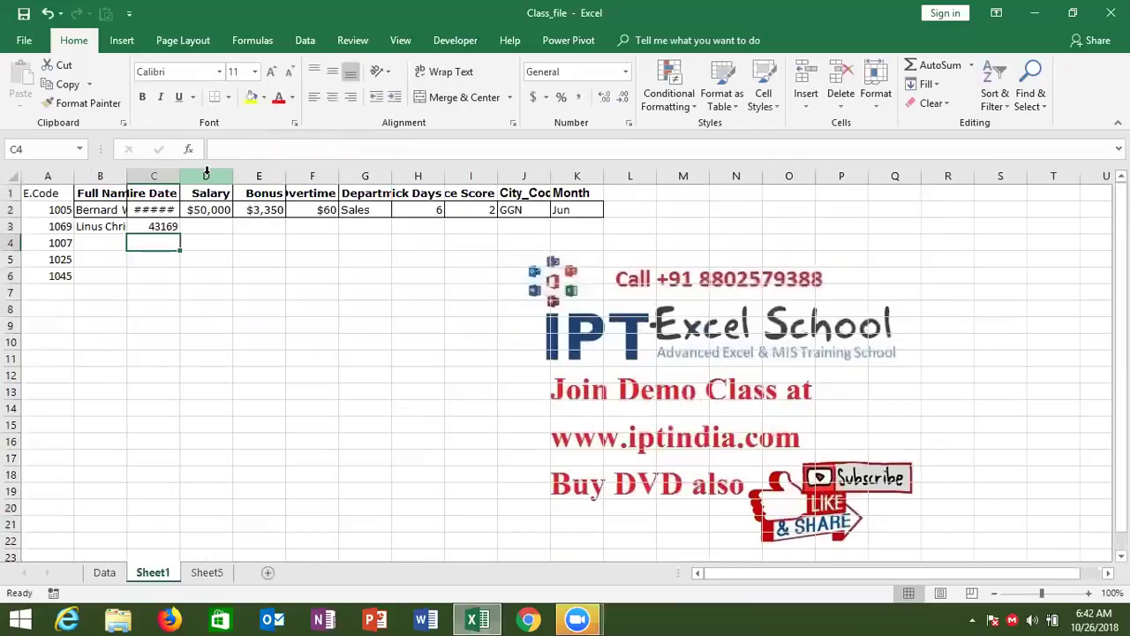
- Change C3's formula to use $A3 and the absolute range Data!$A:$K
{"action": "key", "text": "Up"}
{"action": "key", "text": "Right"}
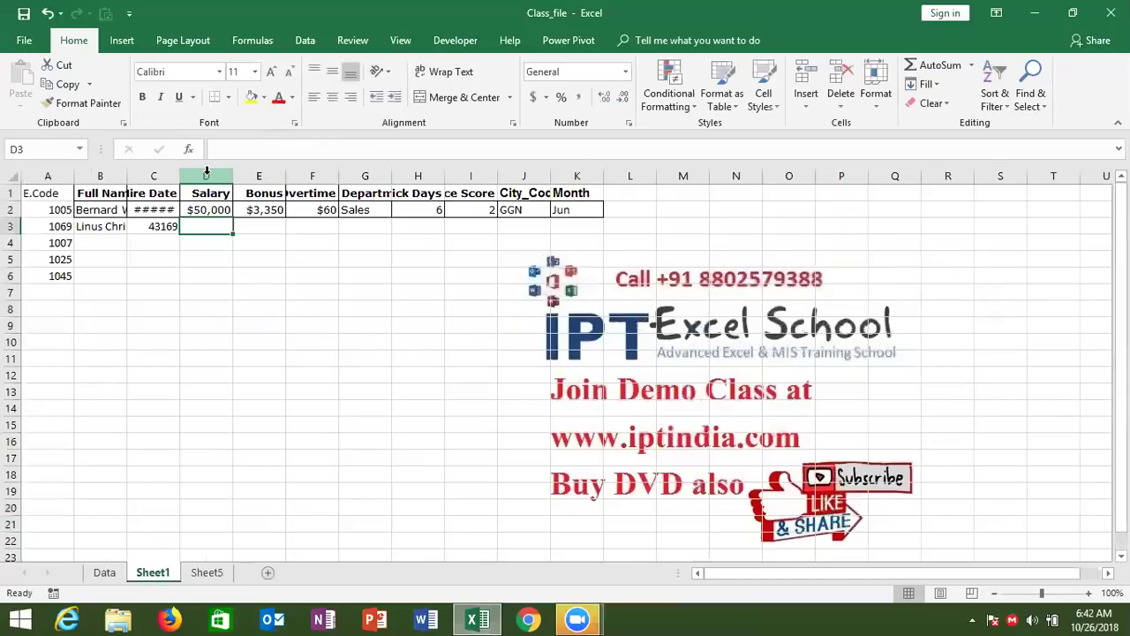
{"action": "key", "text": "Left"}
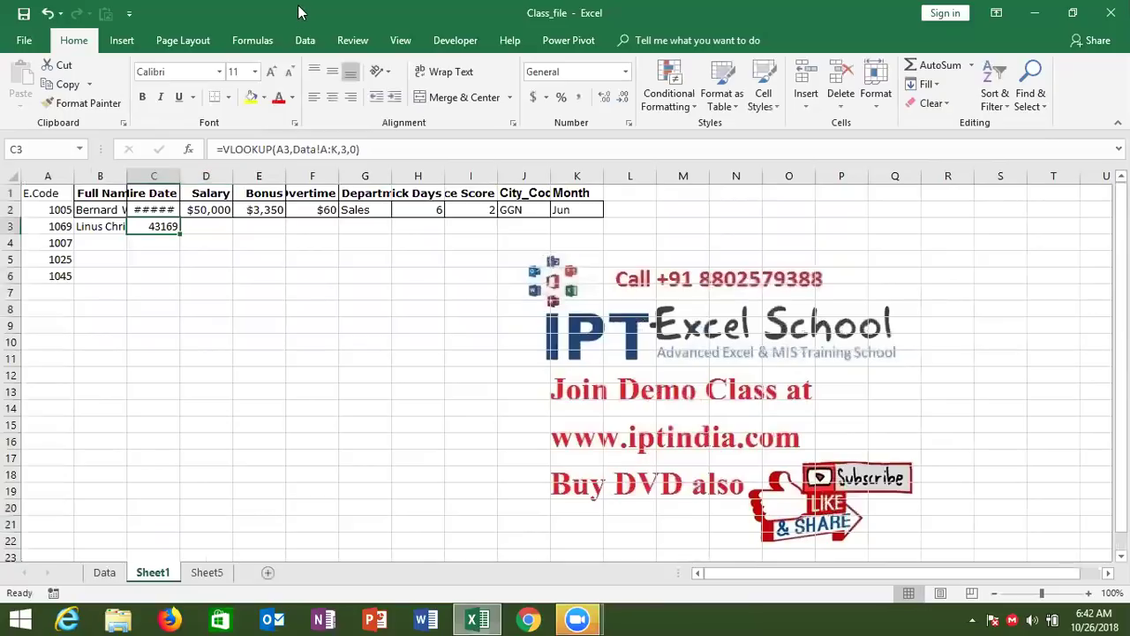
{"action": "left_click", "coordinate": [277, 149]}
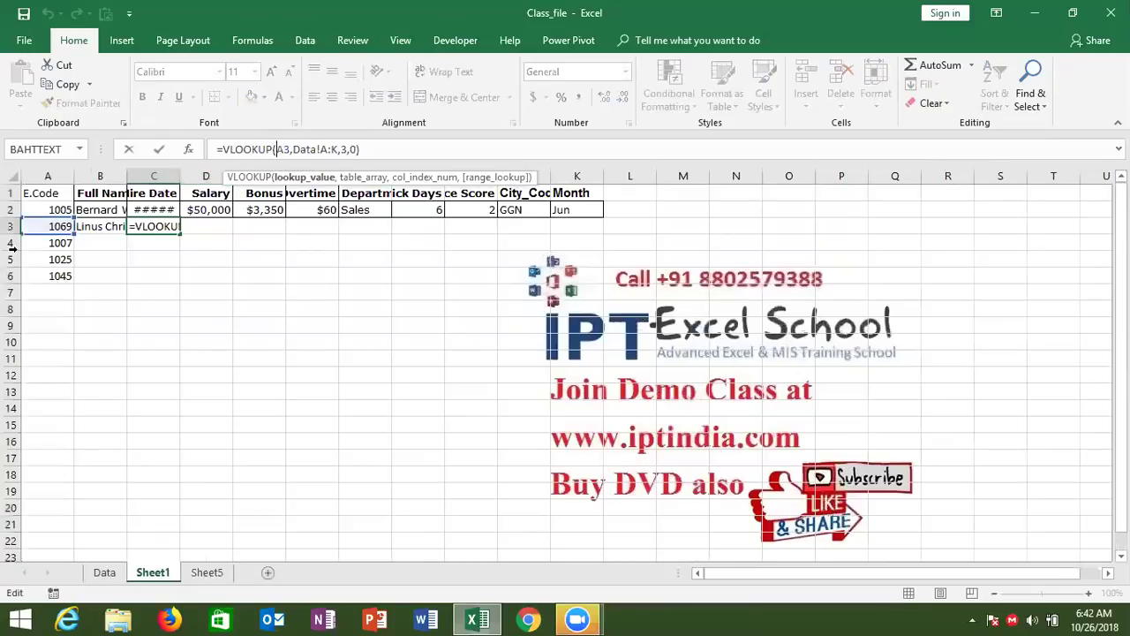
{"action": "type", "text": "$"}
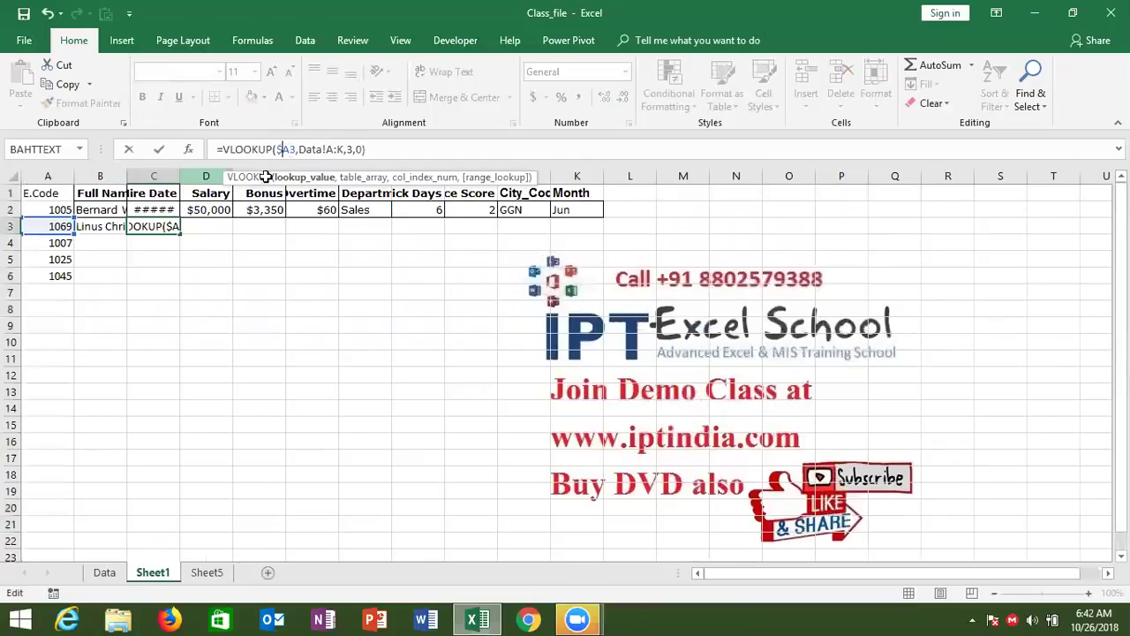
{"action": "key", "text": "Right"}
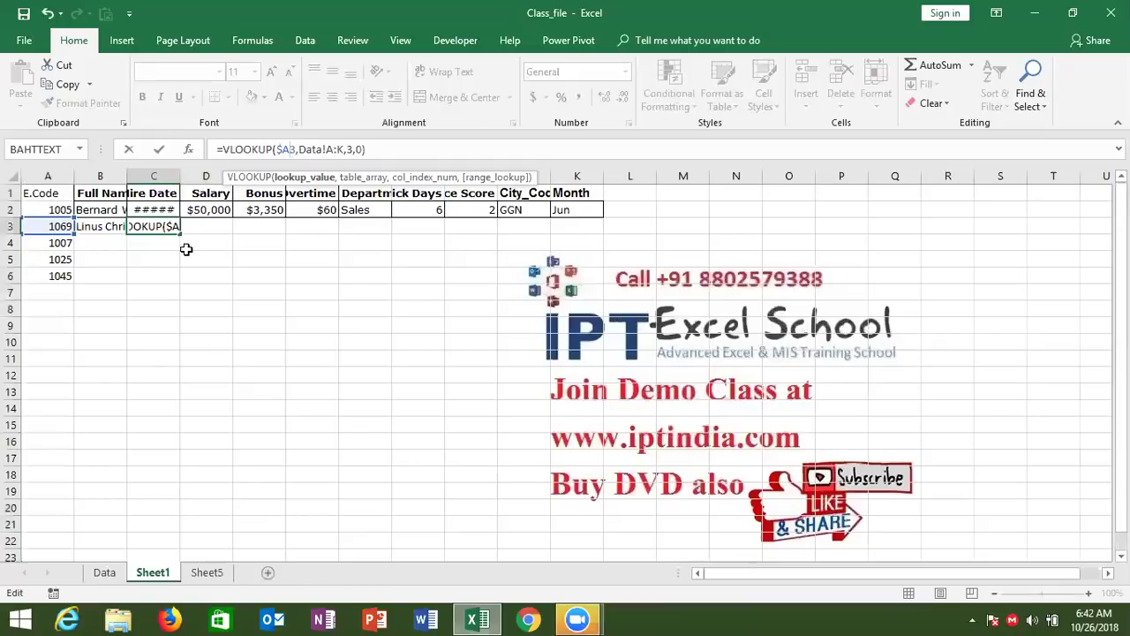
{"action": "left_click", "coordinate": [329, 148]}
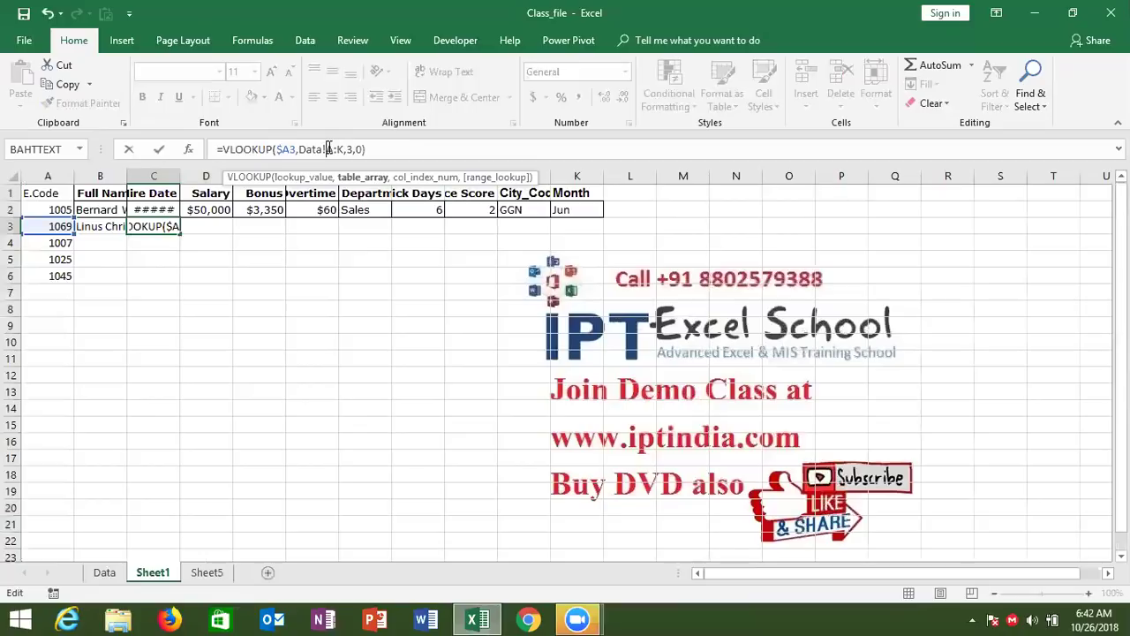
{"action": "key", "text": "F4"}
{"action": "key", "text": "Return"}
- Fill the C3 formula across row 3 to K3
{"action": "key", "text": "Up"}
{"action": "key", "text": "shift+Right"}
{"action": "key", "text": "shift+Right"}
{"action": "key", "text": "shift+Right"}
{"action": "key", "text": "shift+Right"}
{"action": "key", "text": "shift+Right"}
{"action": "key", "text": "shift+Right"}
{"action": "key", "text": "shift+Right"}
{"action": "key", "text": "shift+Right"}
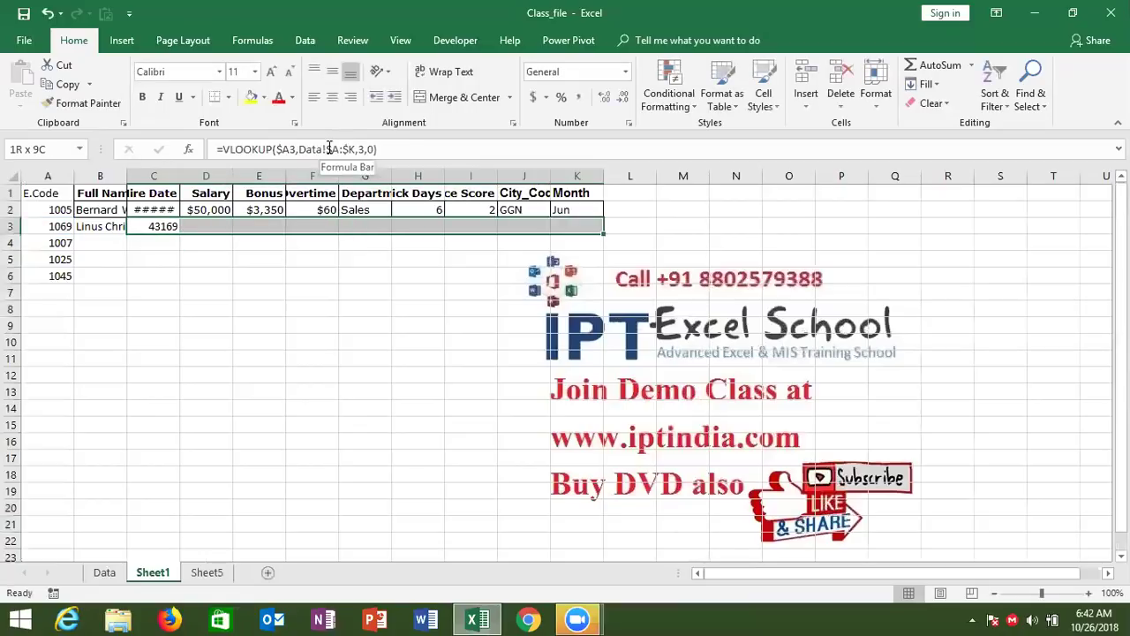
{"action": "key", "text": "ctrl+r"}
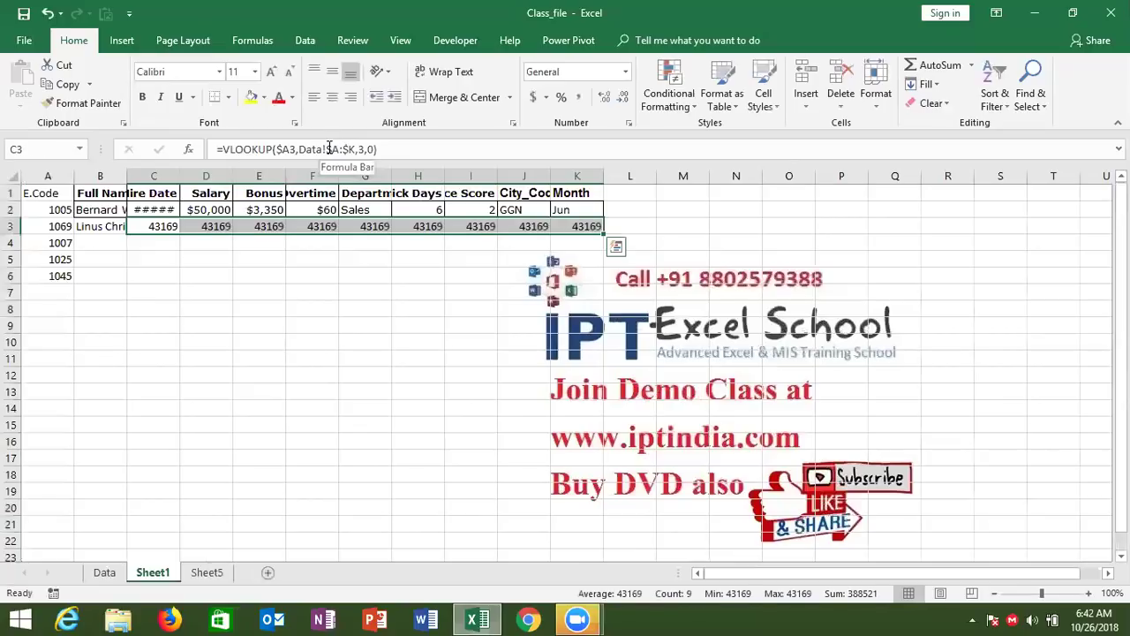
- Change D3's Salary lookup to column index 4 and E3's Bonus lookup to column 5
{"action": "key", "text": "Right"}
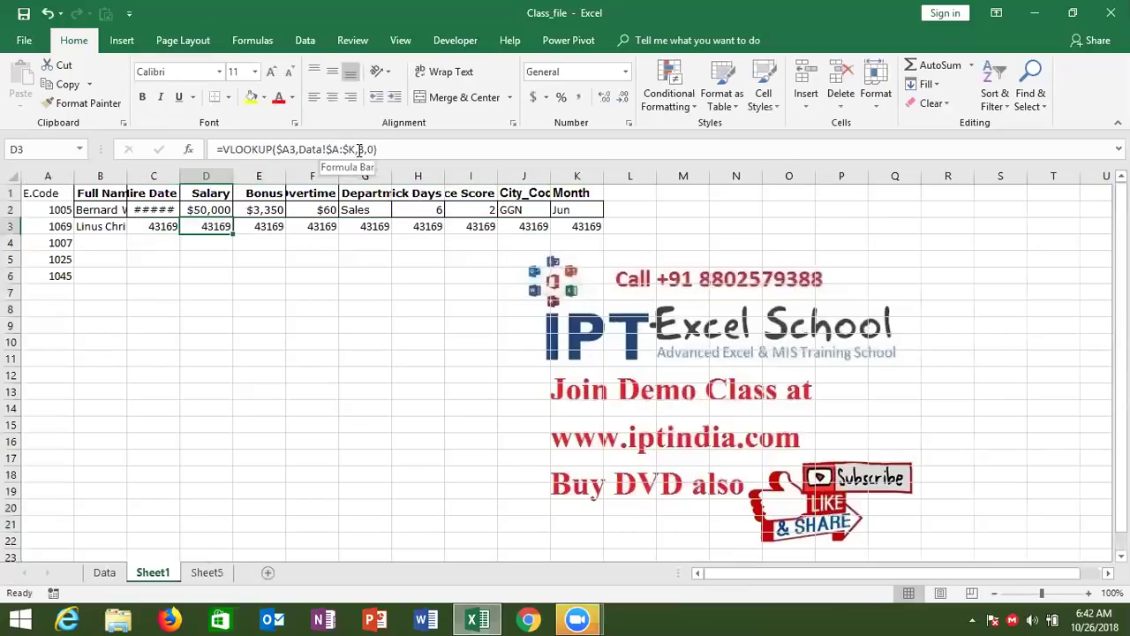
{"action": "left_click", "coordinate": [359, 150]}
{"action": "key", "text": "Delete"}
{"action": "type", "text": "4"}
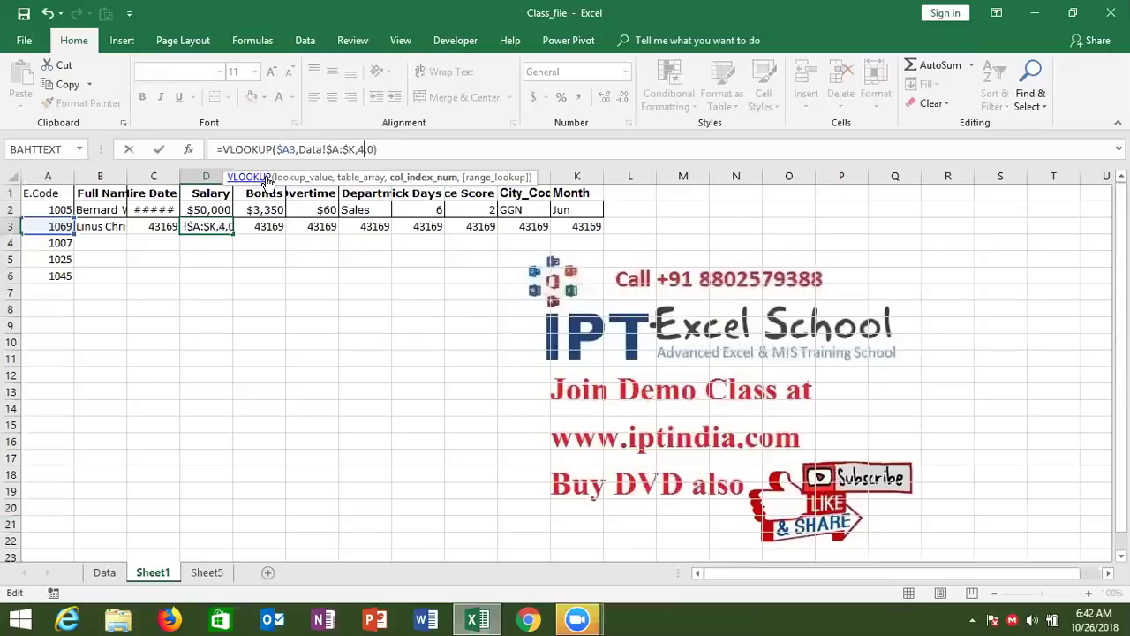
{"action": "key", "text": "ctrl+Return"}
{"action": "key", "text": "Right"}
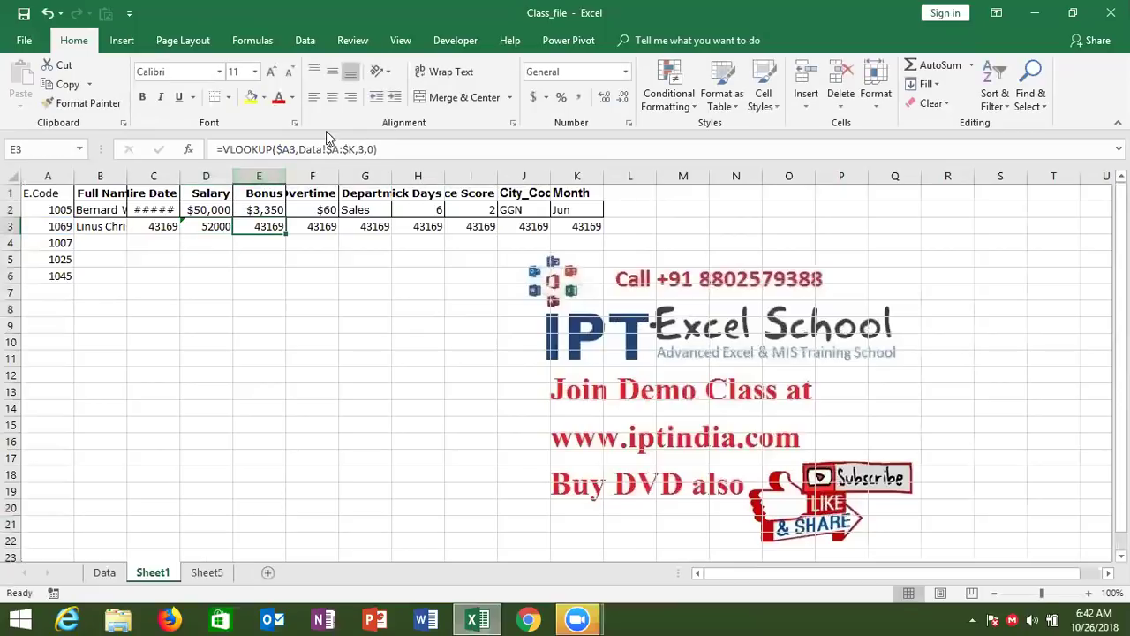
{"action": "left_click", "coordinate": [359, 150]}
{"action": "key", "text": "Delete"}
{"action": "type", "text": "5"}
{"action": "key", "text": "Return"}
- Change F3's Overtime lookup to column index 7
{"action": "key", "text": "Up"}
{"action": "key", "text": "Right"}
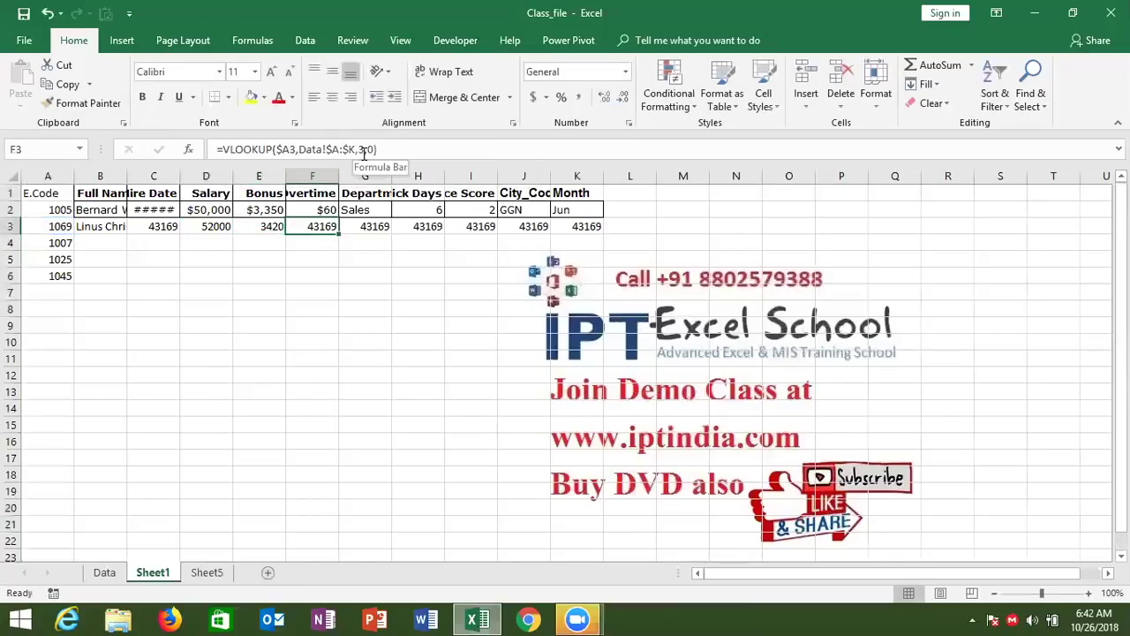
{"action": "left_click", "coordinate": [363, 152]}
{"action": "key", "text": "Delete"}
{"action": "type", "text": "7"}
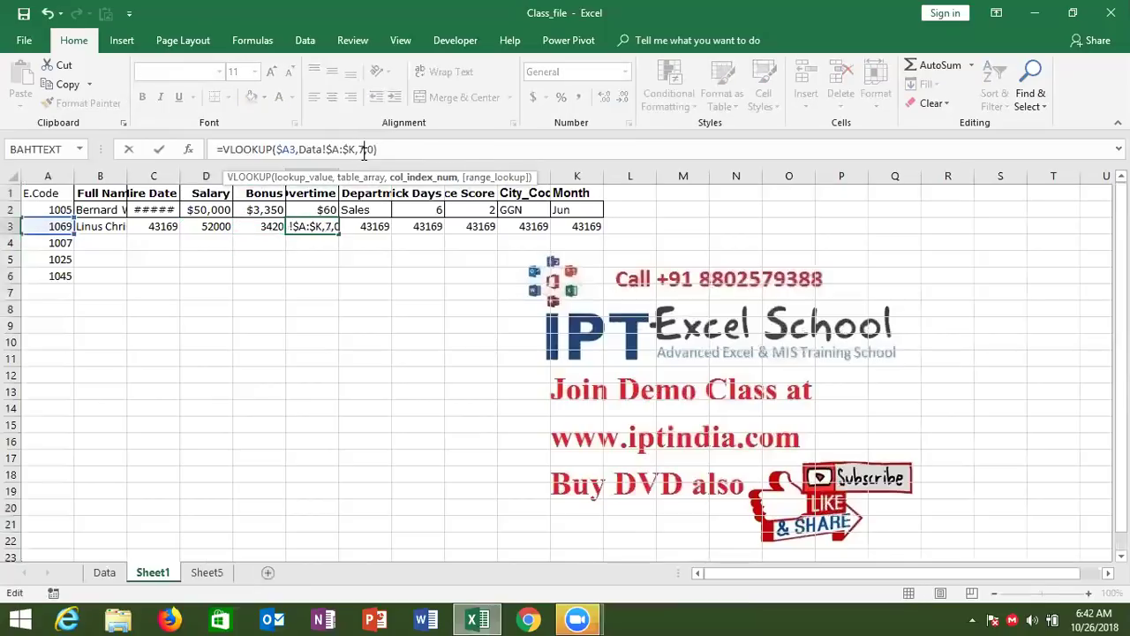
{"action": "key", "text": "Return"}
{"action": "key", "text": "Up"}
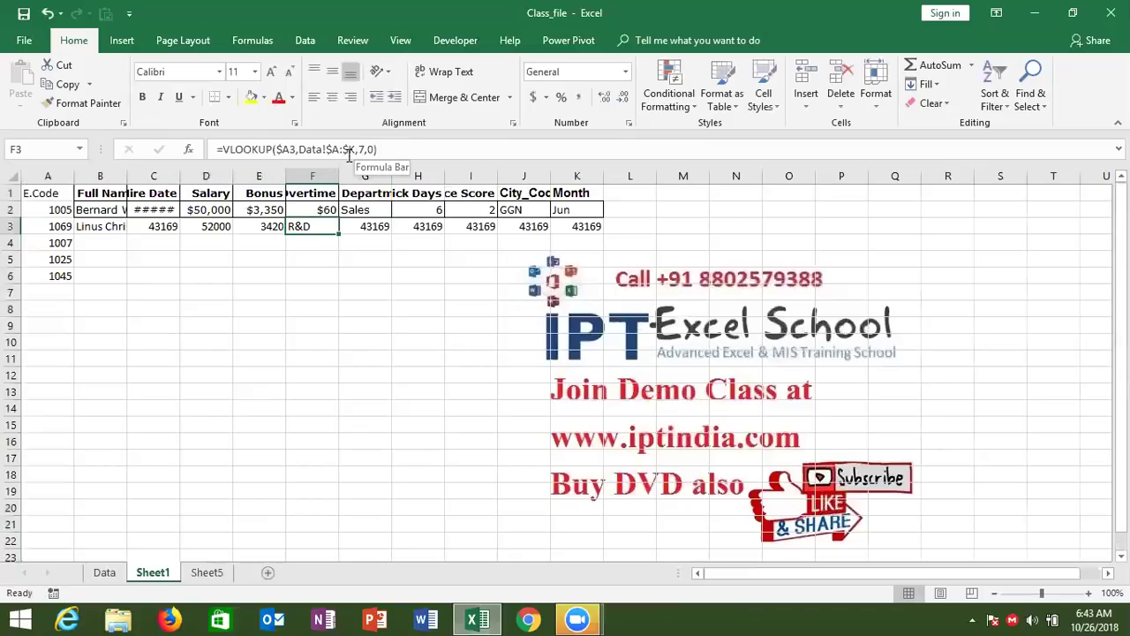
- After comparing with B3, correct E3's column index to 5 and F3's to 6
{"action": "key", "text": "Left"}
{"action": "key", "text": "Left"}
{"action": "key", "text": "Left"}
{"action": "key", "text": "Left"}
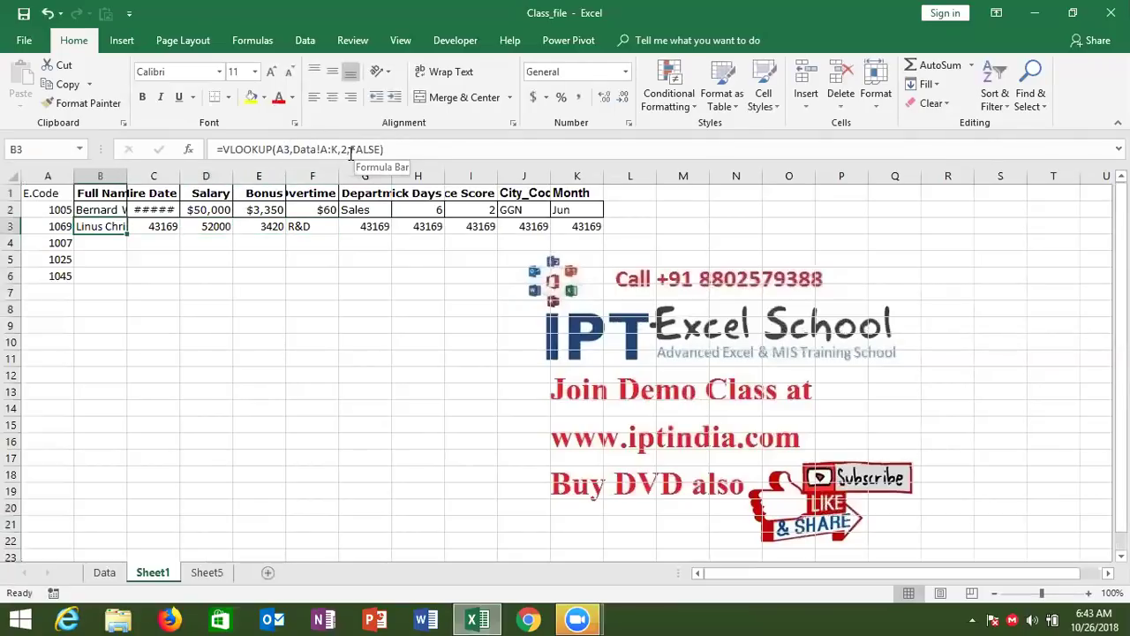
{"action": "key", "text": "Right"}
{"action": "key", "text": "Right"}
{"action": "key", "text": "Right"}
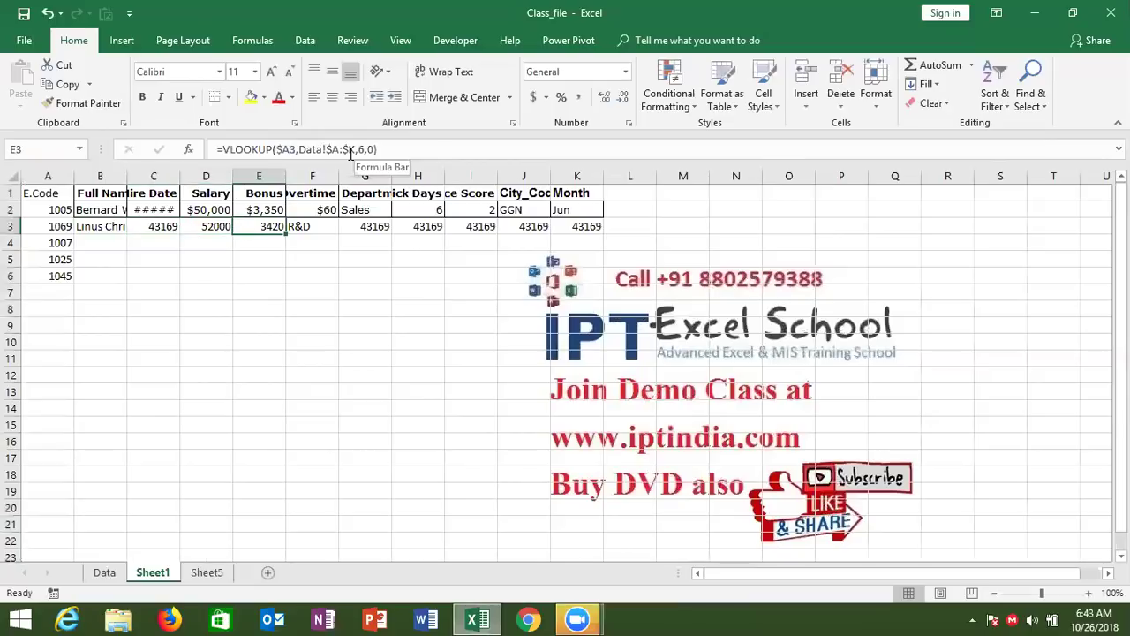
{"action": "left_click", "coordinate": [365, 149]}
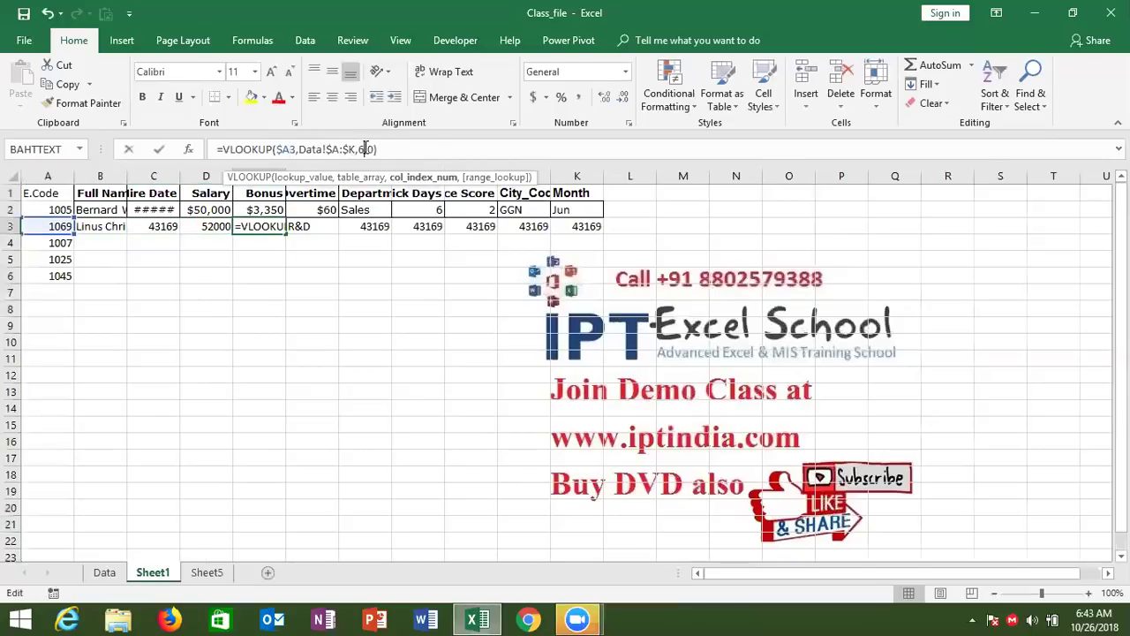
{"action": "key", "text": "BackSpace"}
{"action": "type", "text": "5"}
{"action": "key", "text": "Return"}
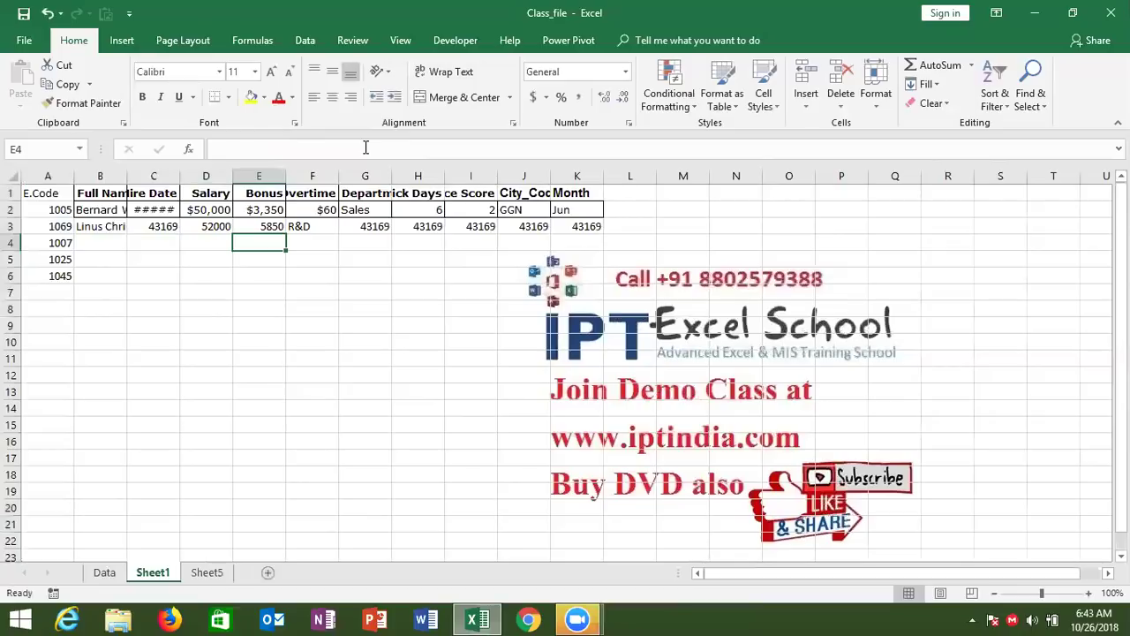
{"action": "key", "text": "Up"}
{"action": "key", "text": "Right"}
{"action": "left_click", "coordinate": [365, 149]}
{"action": "key", "text": "BackSpace"}
{"action": "type", "text": "6"}
{"action": "key", "text": "Return"}
{"action": "key", "text": "Up"}
- Set G3's Department lookup to column 7 (R&D) and H3's to column 8 (2)
{"action": "key", "text": "Right"}
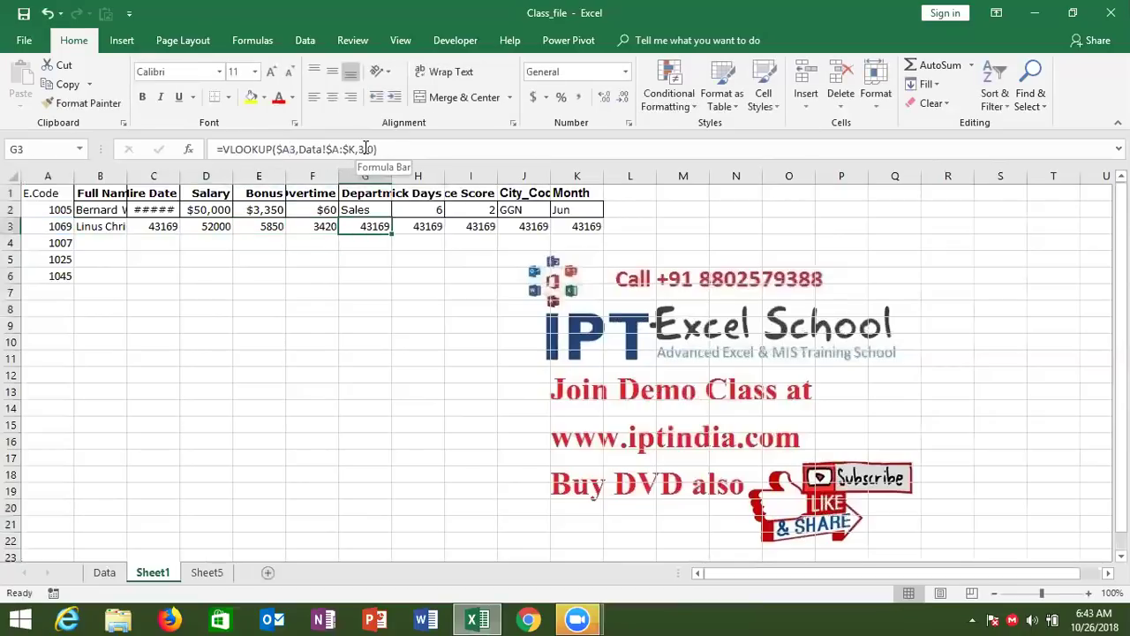
{"action": "left_click", "coordinate": [365, 149]}
{"action": "key", "text": "BackSpace"}
{"action": "type", "text": "7"}
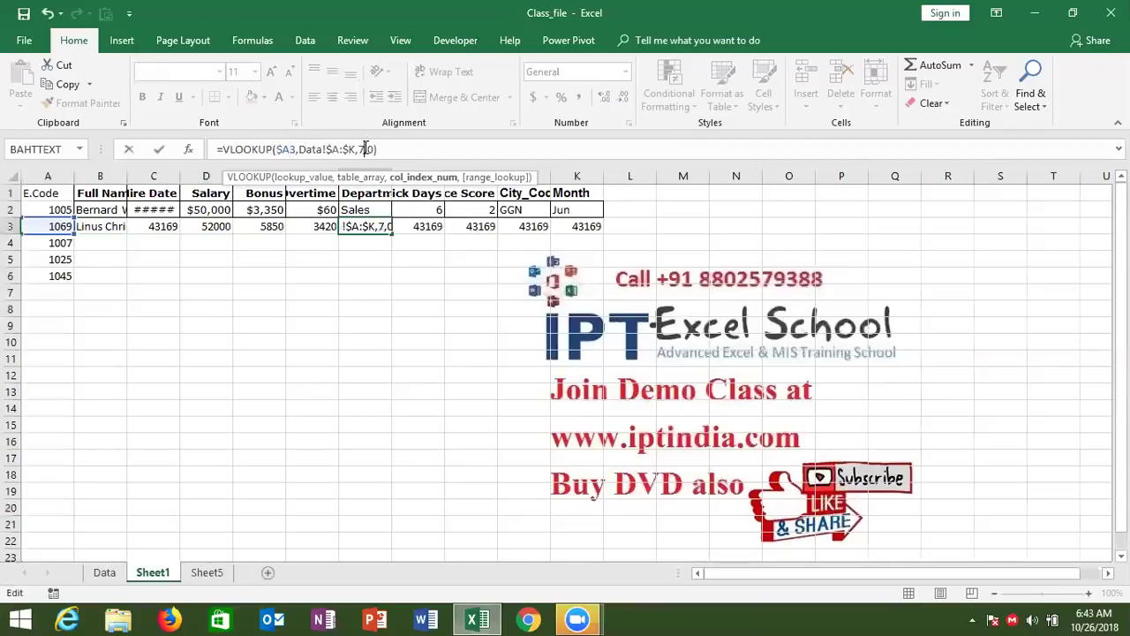
{"action": "key", "text": "Return"}
{"action": "key", "text": "Up"}
{"action": "key", "text": "Right"}
{"action": "left_click", "coordinate": [364, 149]}
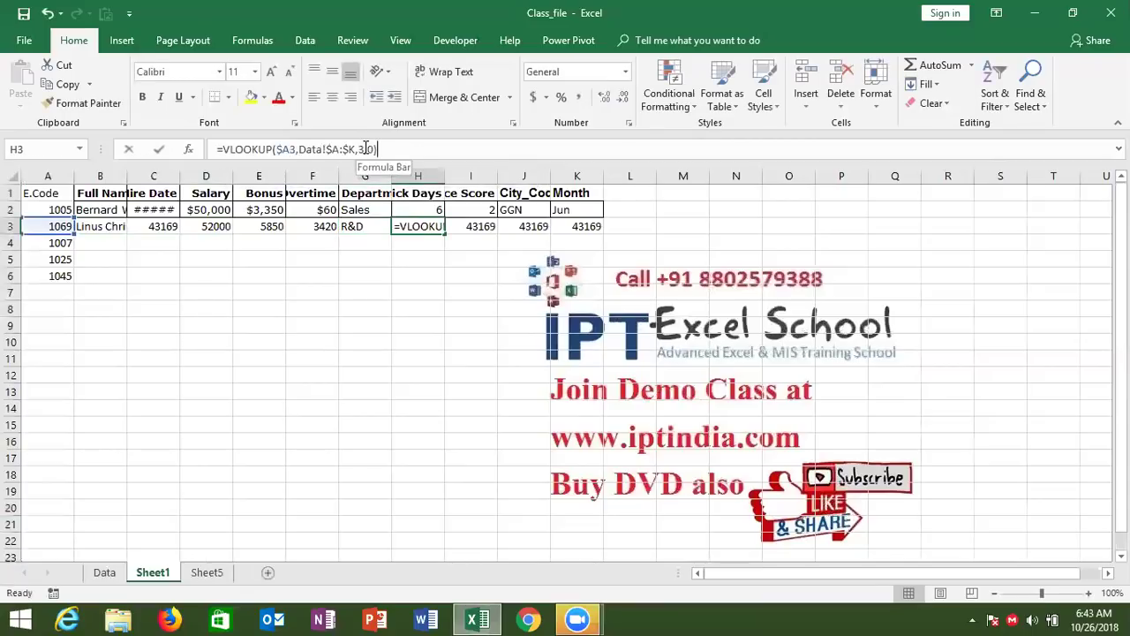
{"action": "key", "text": "BackSpace"}
{"action": "type", "text": "8"}
{"action": "key", "text": "Return"}
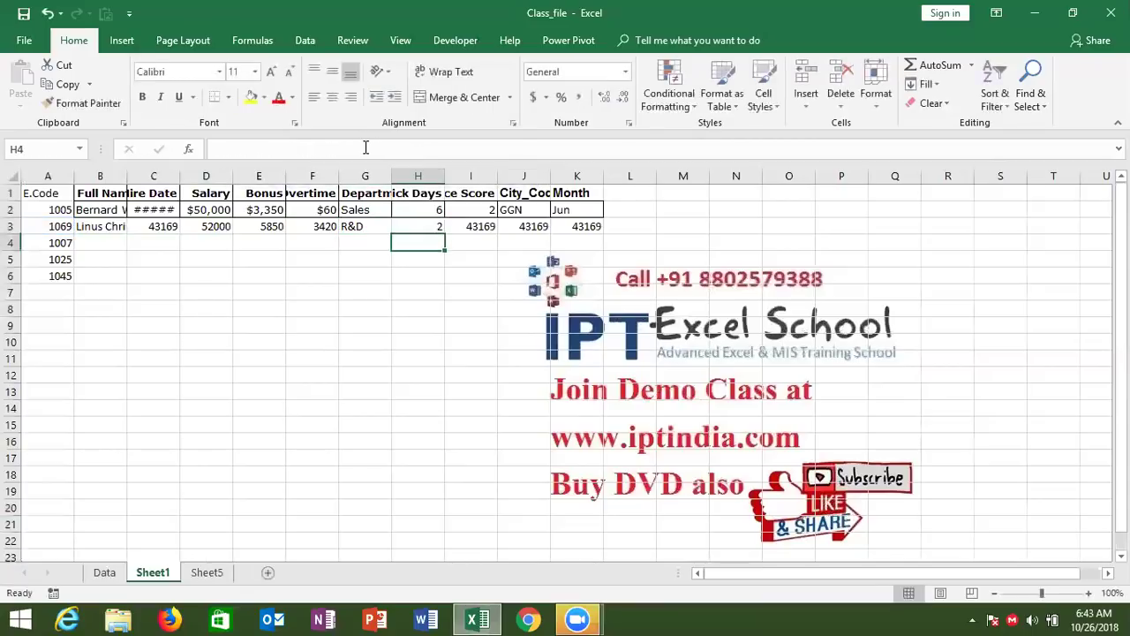
{"action": "key", "text": "Up"}
- Set I3's lookup to column index 9, returning 5
{"action": "key", "text": "Right"}
{"action": "left_click", "coordinate": [364, 149]}
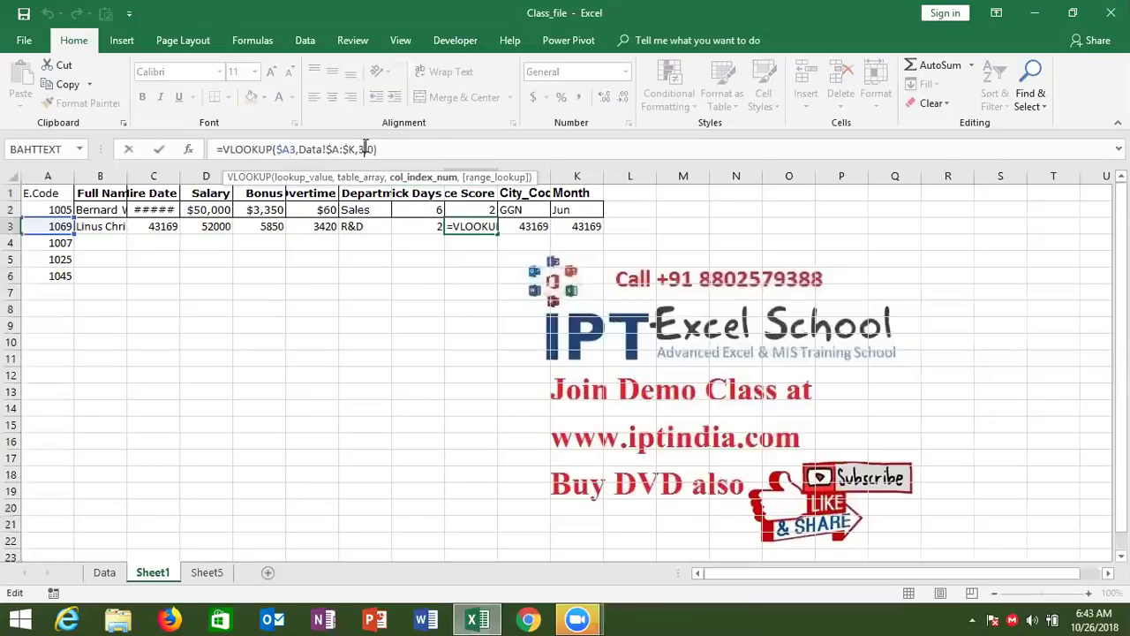
{"action": "key", "text": "BackSpace"}
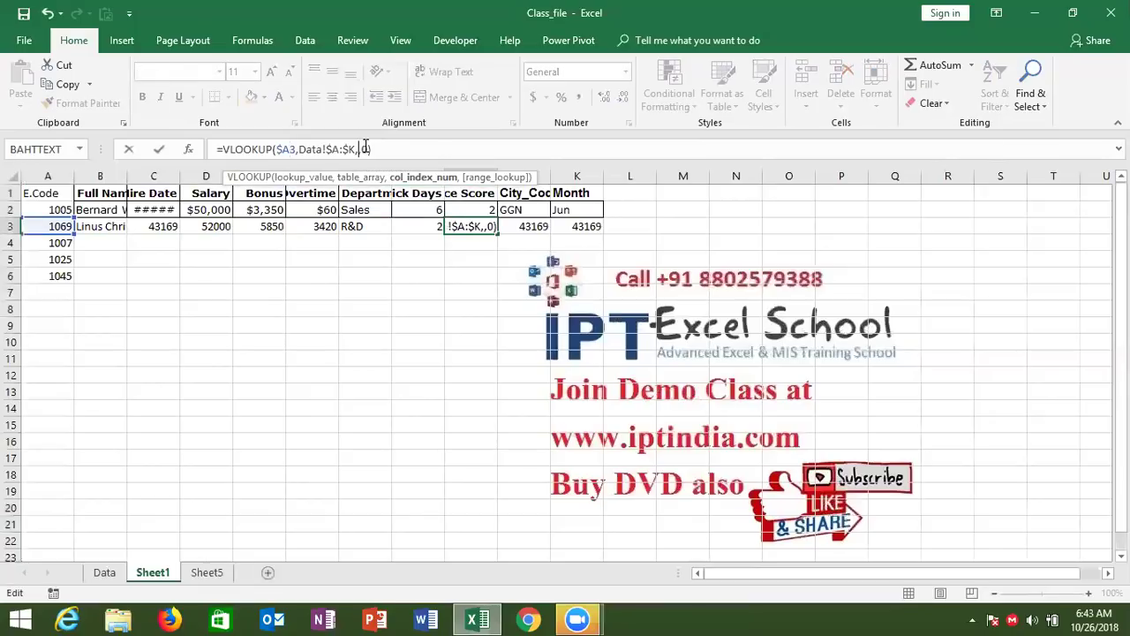
{"action": "type", "text": "6"}
{"action": "key", "text": "BackSpace"}
{"action": "type", "text": "9"}
{"action": "key", "text": "Return"}
{"action": "key", "text": "Up"}
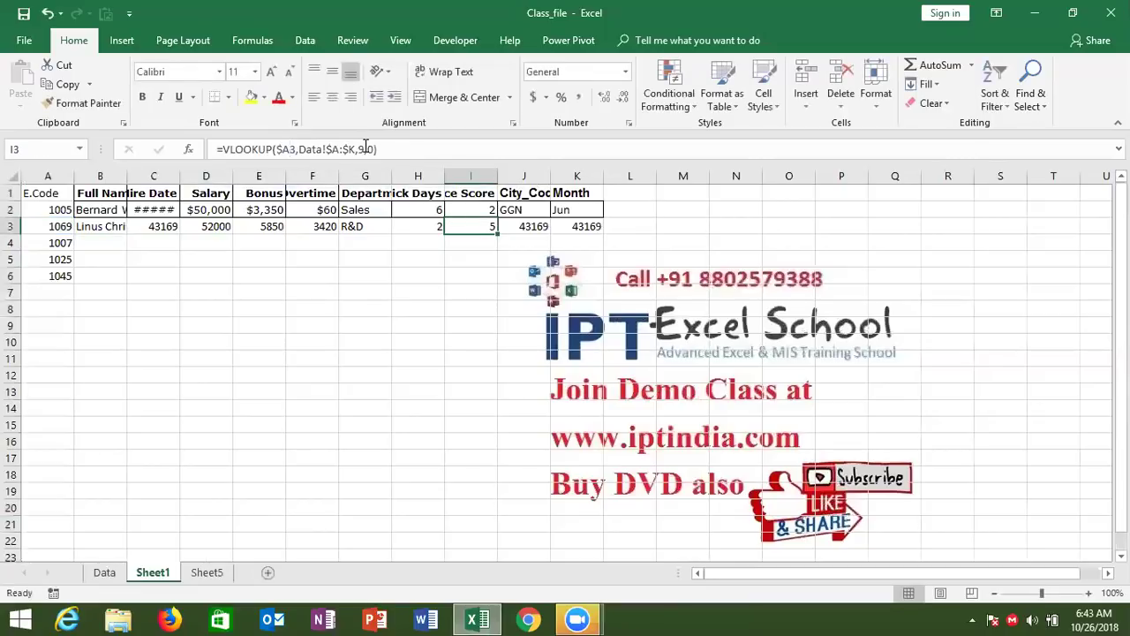
- Set J3's lookup to column 10 (Noida) and K3's to column 11 (Sep)
{"action": "key", "text": "Right"}
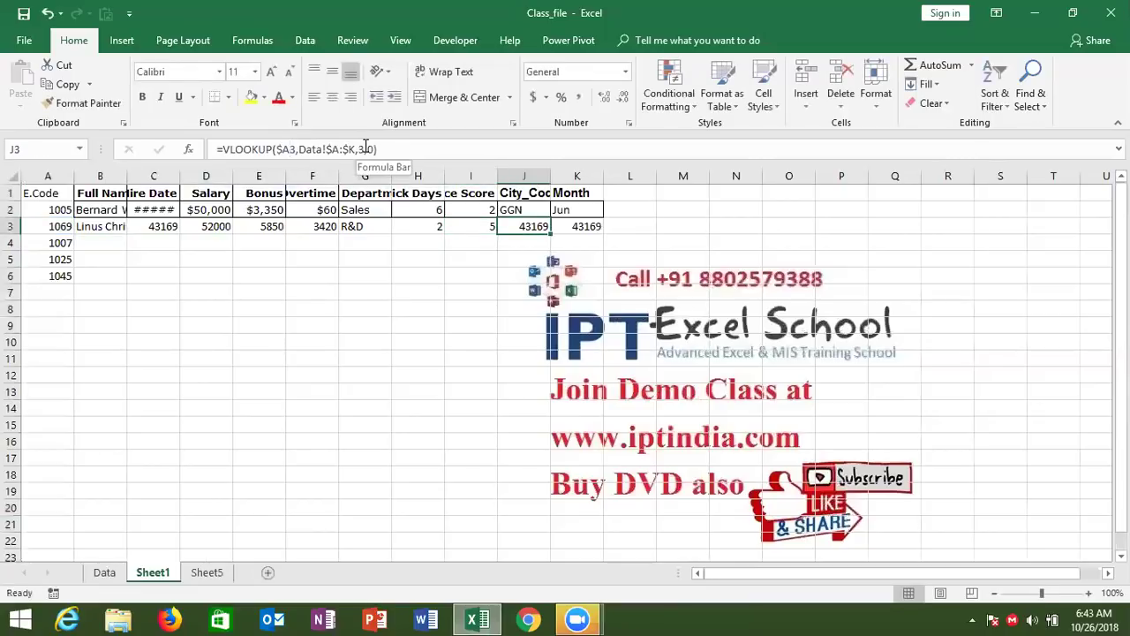
{"action": "key", "text": "Left"}
{"action": "key", "text": "Left"}
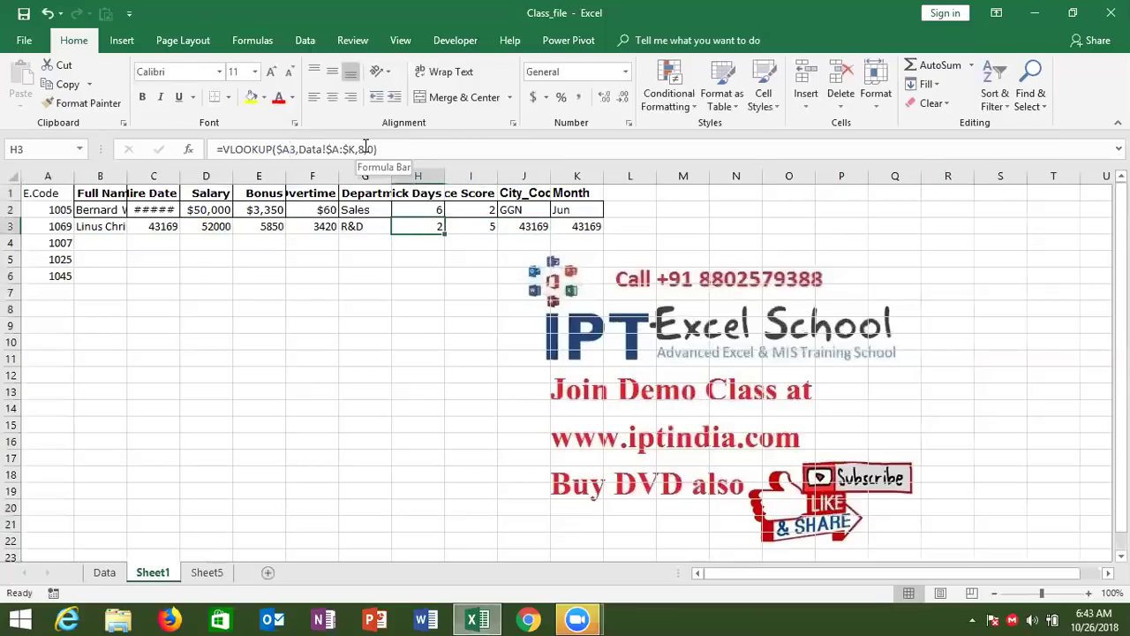
{"action": "key", "text": "Right"}
{"action": "key", "text": "Right"}
{"action": "left_click", "coordinate": [366, 147]}
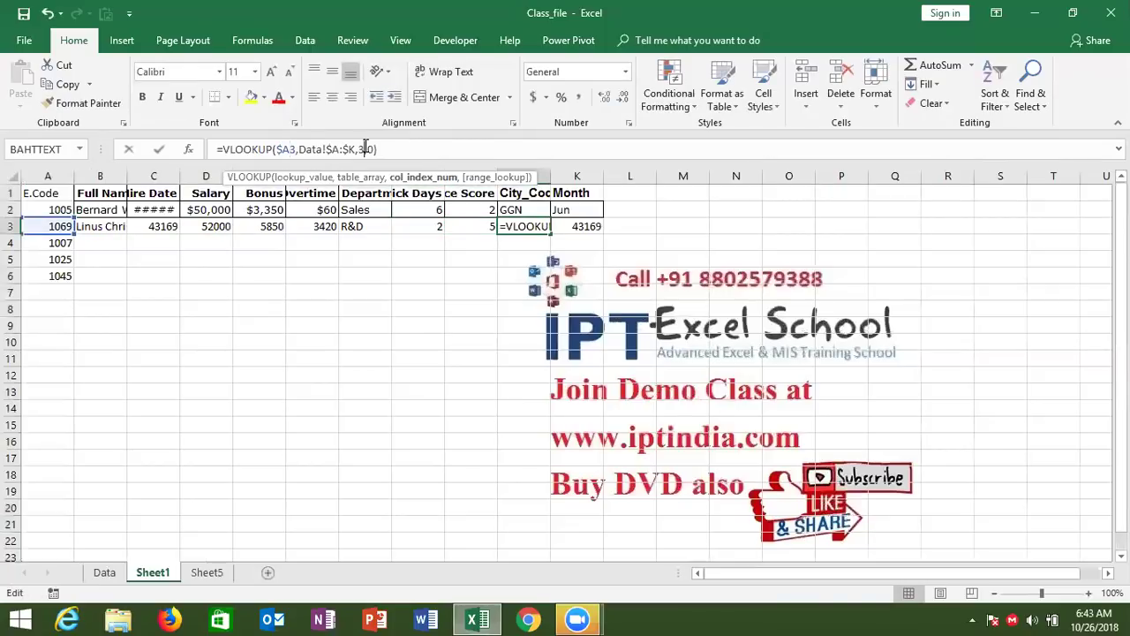
{"action": "key", "text": "BackSpace"}
{"action": "type", "text": "10"}
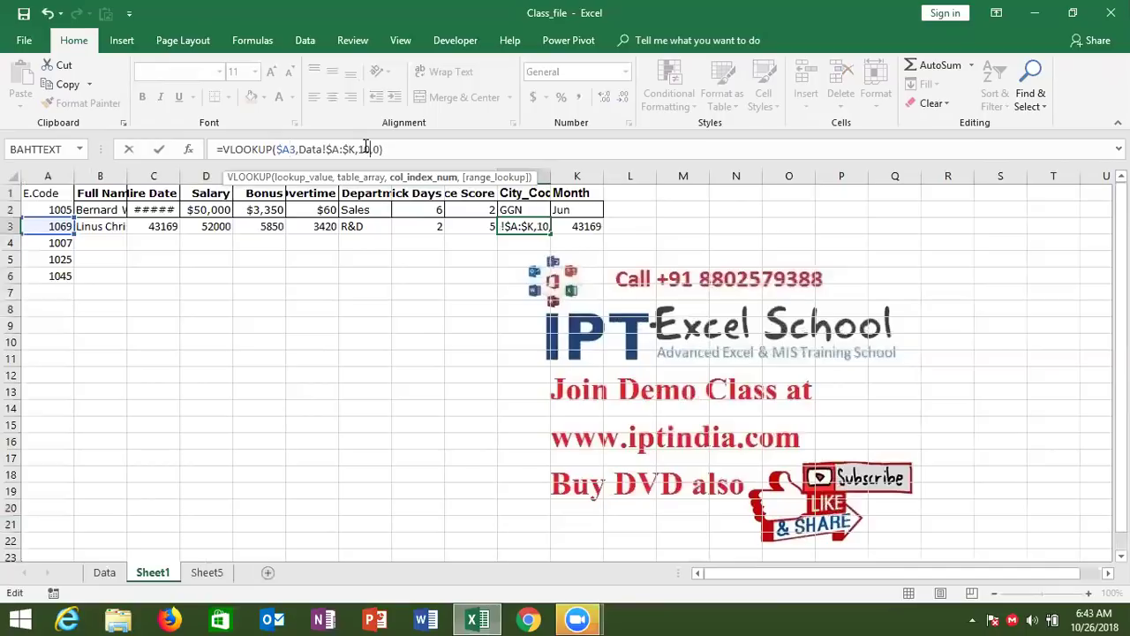
{"action": "key", "text": "Return"}
{"action": "key", "text": "Up"}
{"action": "key", "text": "Right"}
{"action": "left_click", "coordinate": [365, 147]}
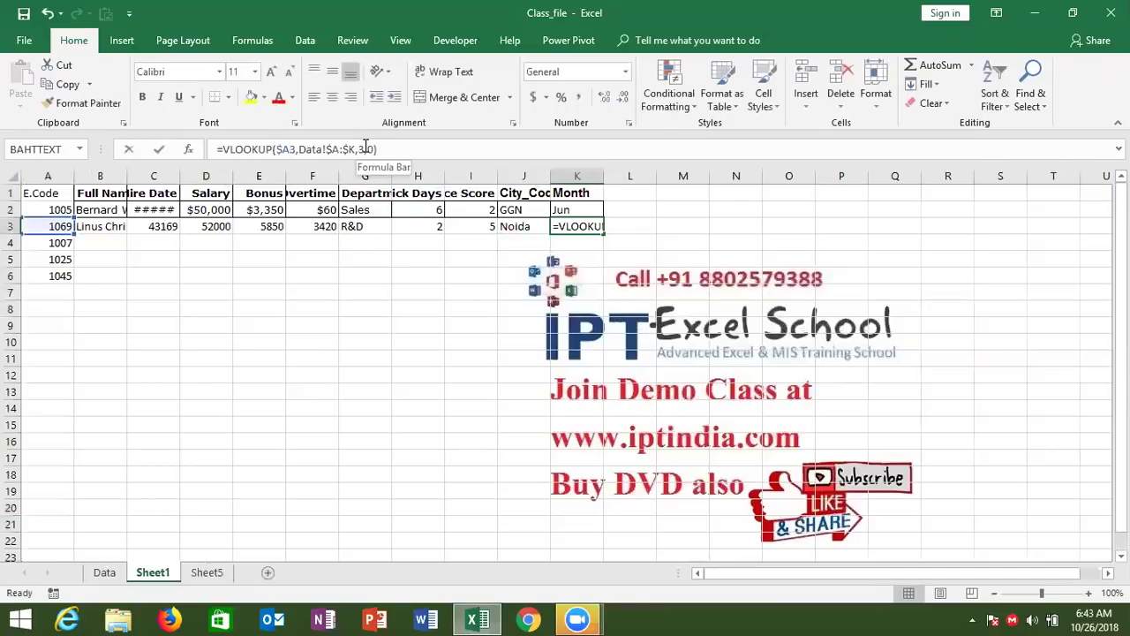
{"action": "key", "text": "BackSpace"}
{"action": "type", "text": "11"}
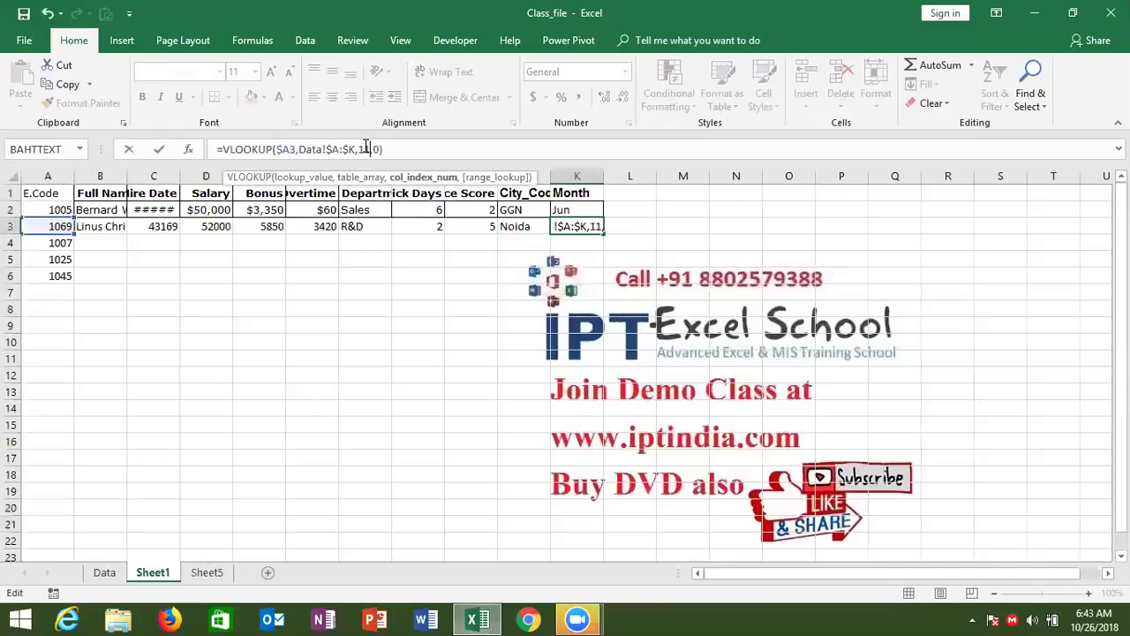
{"action": "key", "text": "Return"}
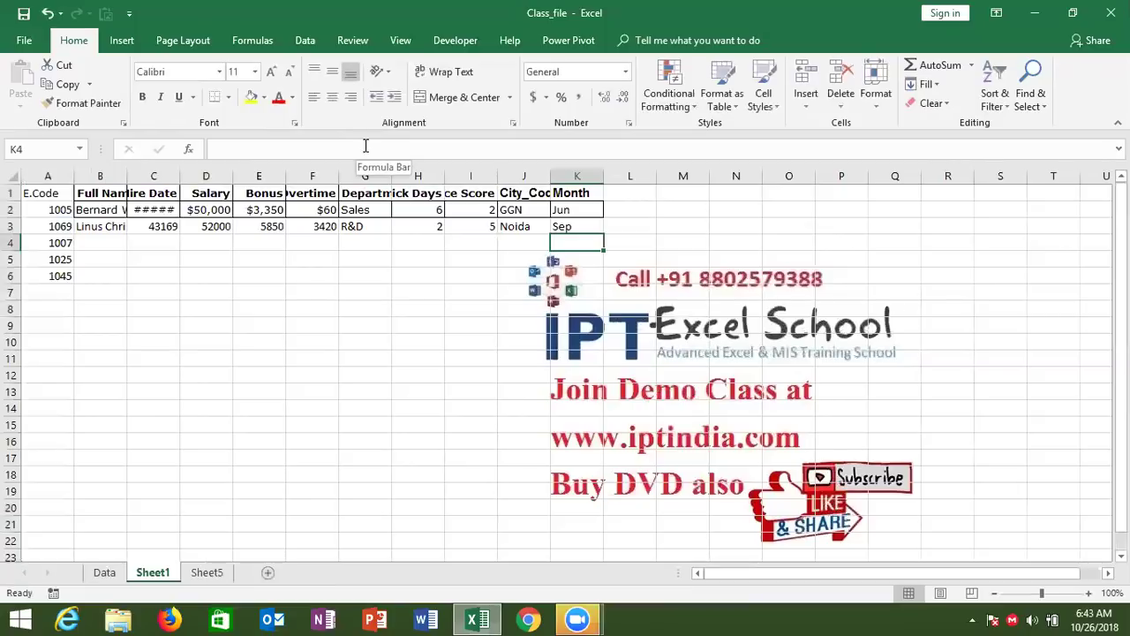
- Insert a blank row above the headers and enter 2 in B1
{"action": "left_click", "coordinate": [12, 193]}
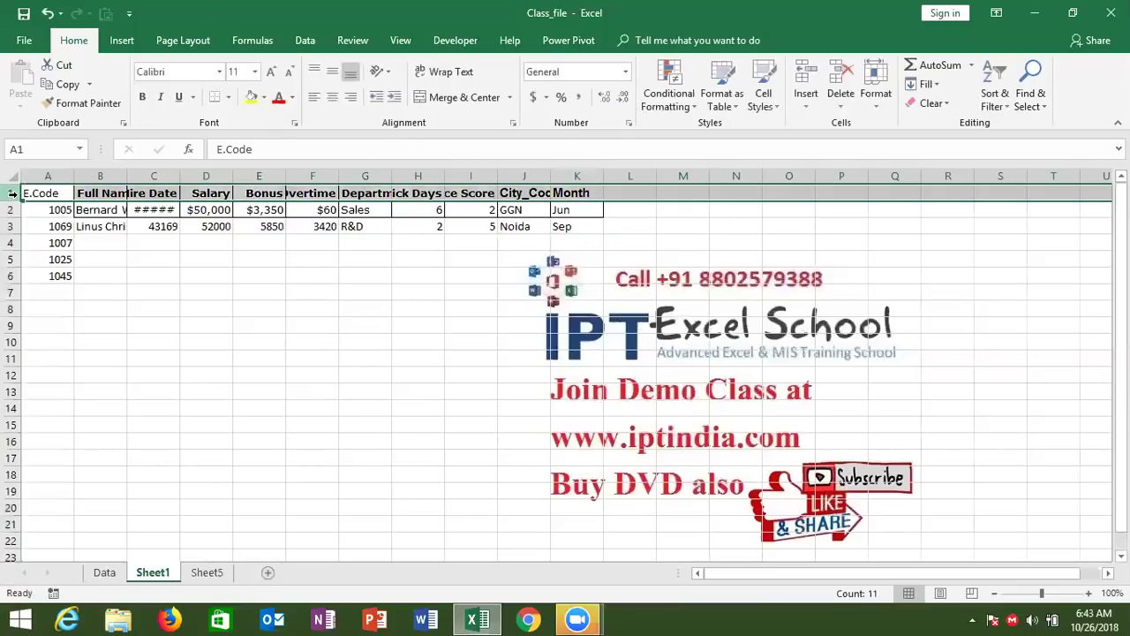
{"action": "key", "text": "ctrl+shift+plus"}
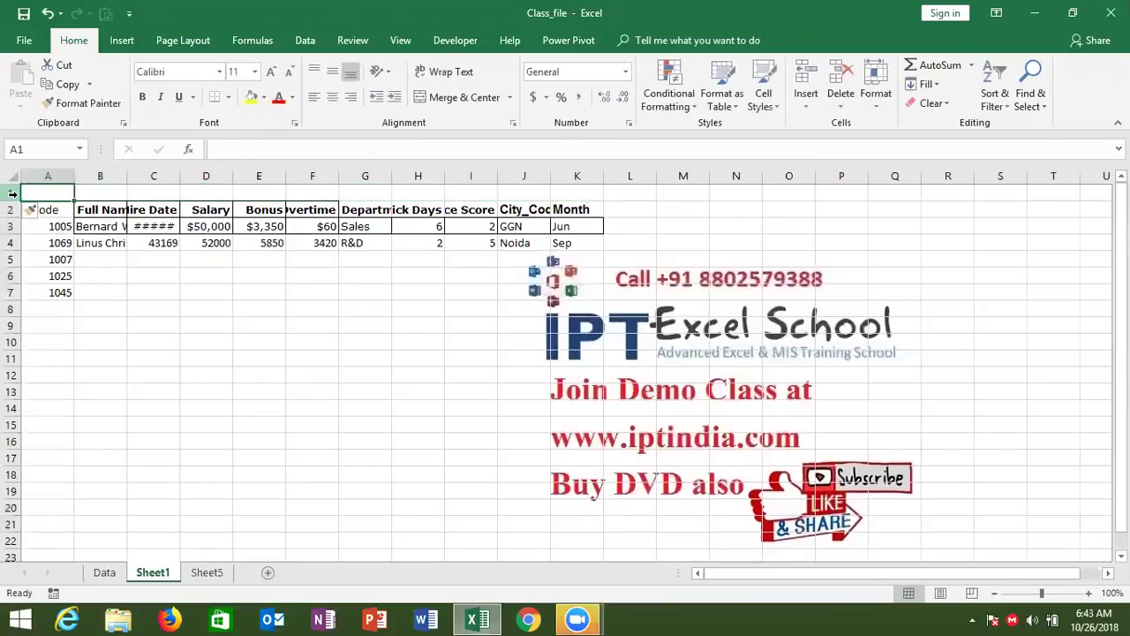
{"action": "key", "text": "Tab"}
{"action": "type", "text": "2"}
{"action": "key", "text": "Tab"}
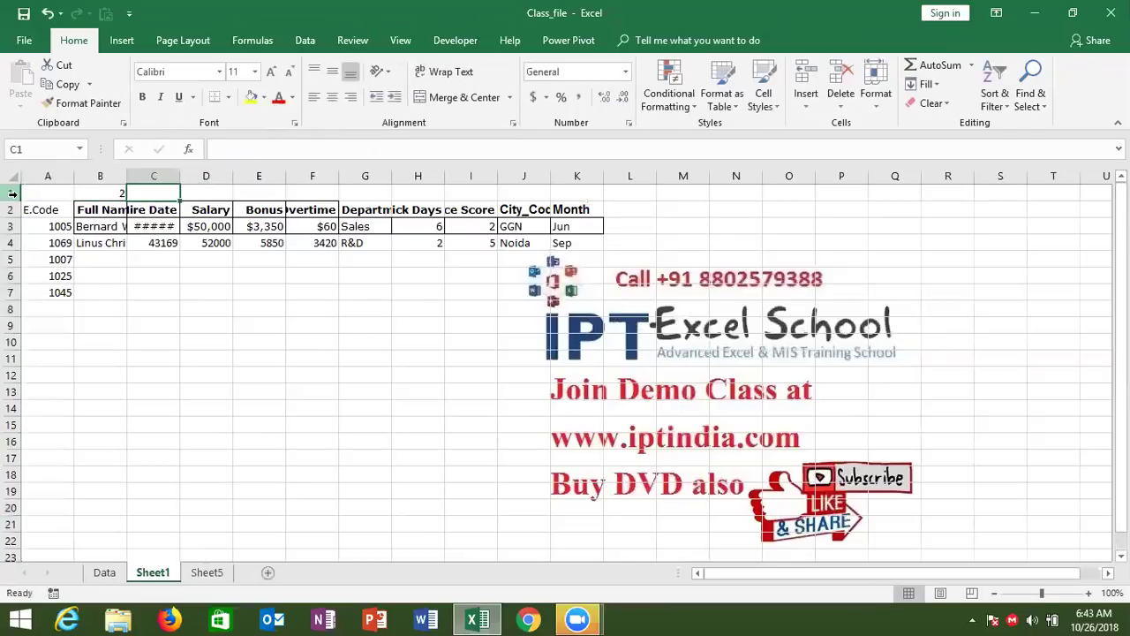
- Enter 3 in C1 and extend the 2, 3 series across to K1, ending at 11
{"action": "type", "text": "3"}
{"action": "key", "text": "Return"}
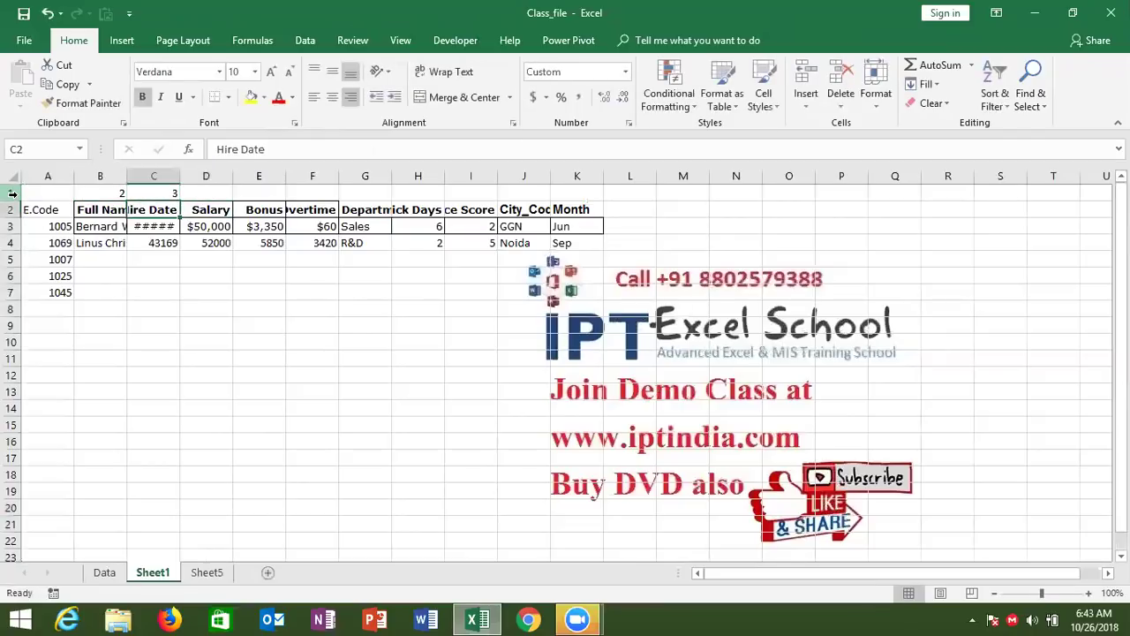
{"action": "key", "text": "Up"}
{"action": "key", "text": "Left"}
{"action": "key", "text": "shift+Right"}
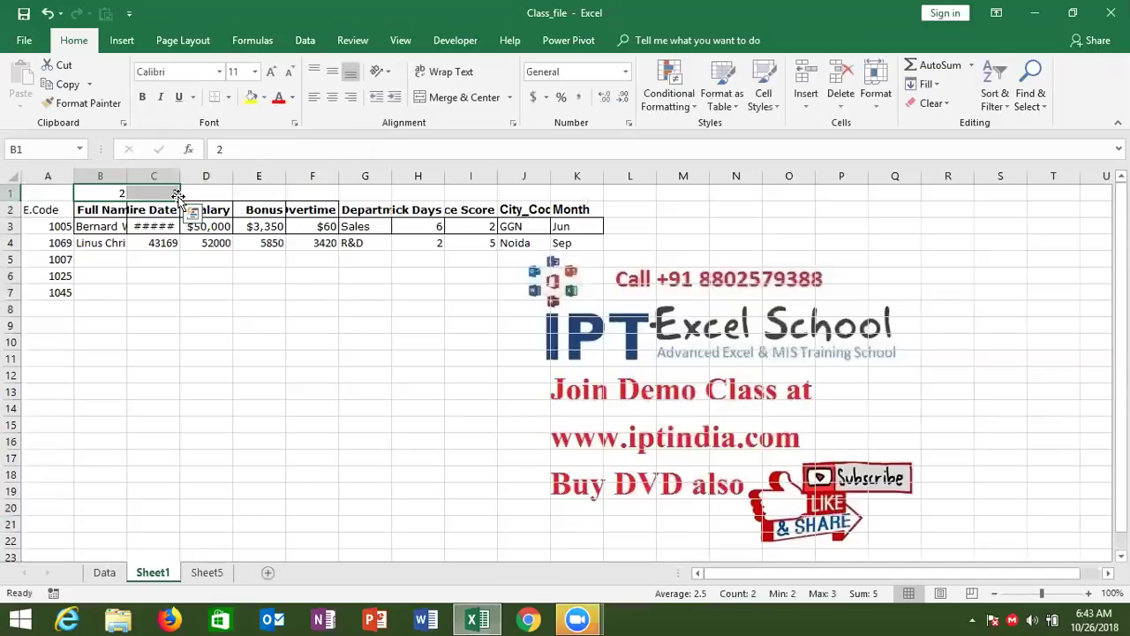
{"action": "left_click_drag", "start_coordinate": [178, 194], "coordinate": [587, 202]}
- Enter =VLOOKUP(A5,Data!A:K,B1,0) in B5 for employee 1007
{"action": "left_click", "coordinate": [116, 261]}
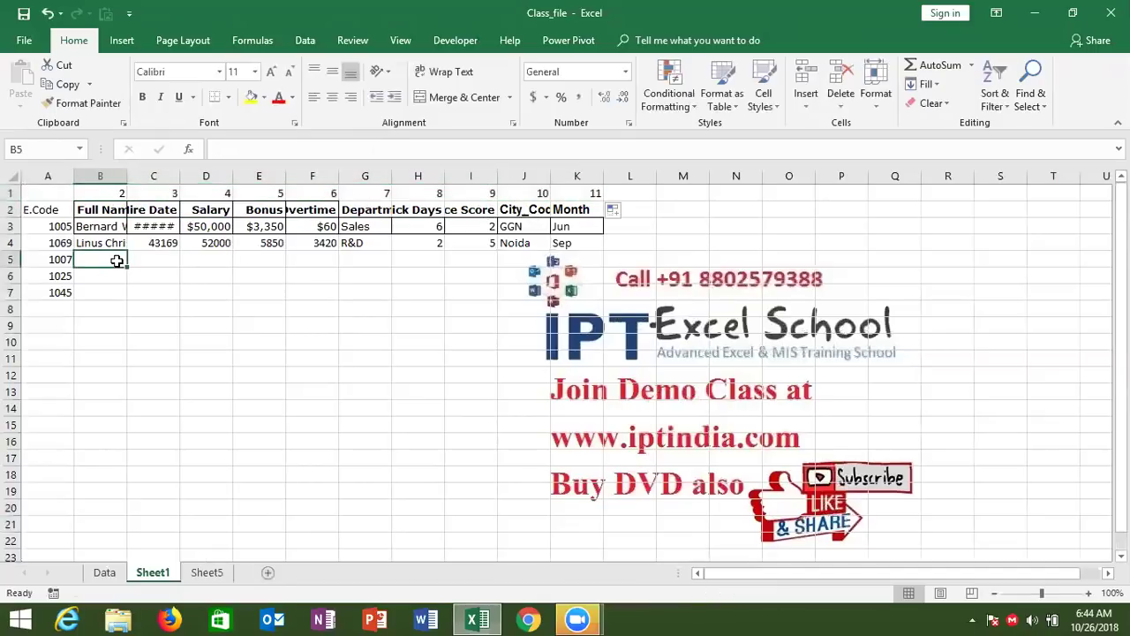
{"action": "type", "text": "=vl"}
{"action": "key", "text": "Tab"}
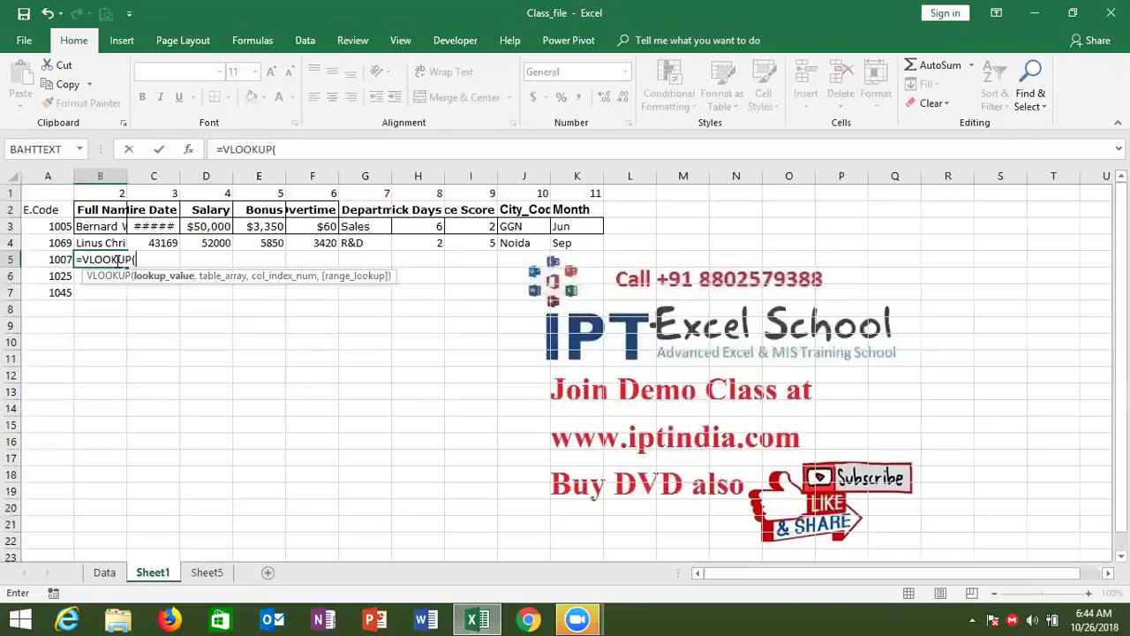
{"action": "key", "text": "Left"}
{"action": "type", "text": ","}
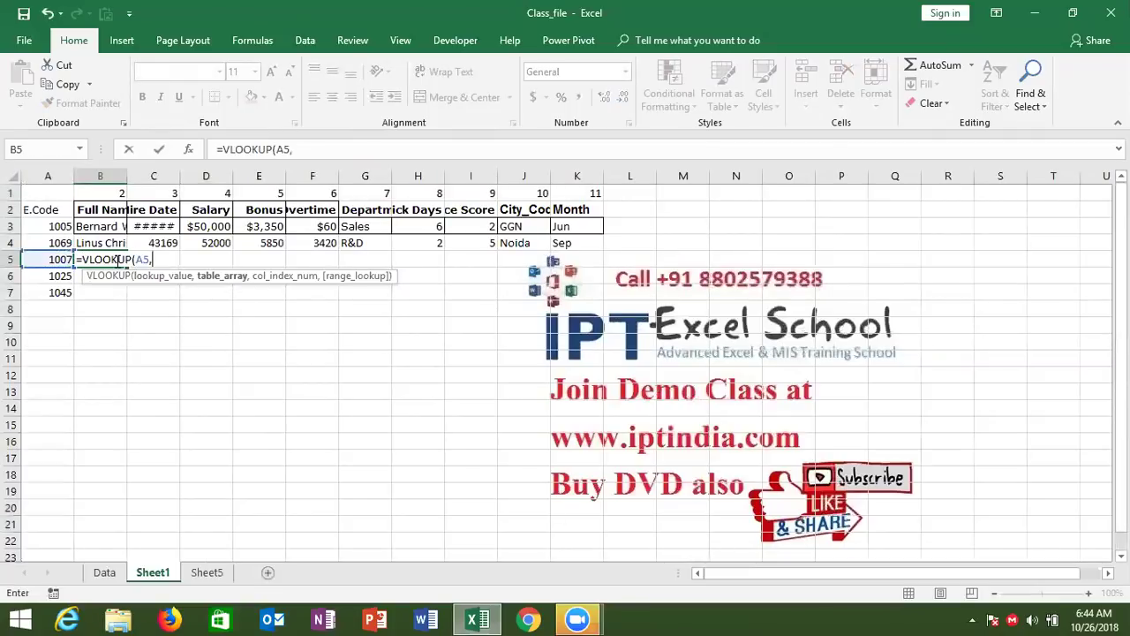
{"action": "left_click", "coordinate": [113, 575]}
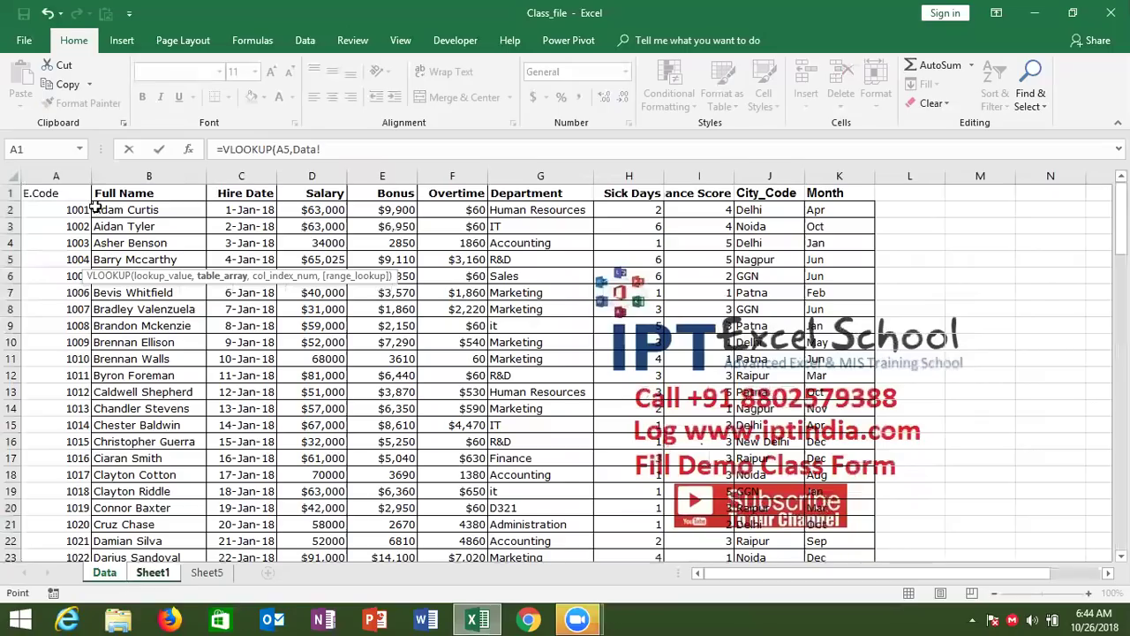
{"action": "left_click_drag", "start_coordinate": [74, 177], "coordinate": [819, 234]}
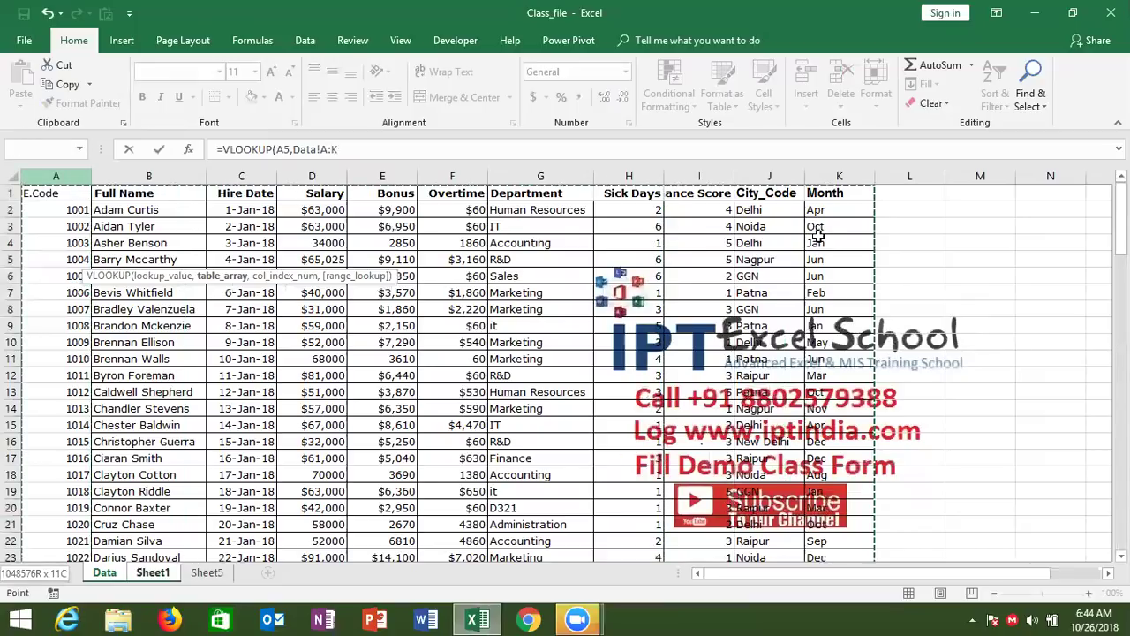
{"action": "type", "text": ","}
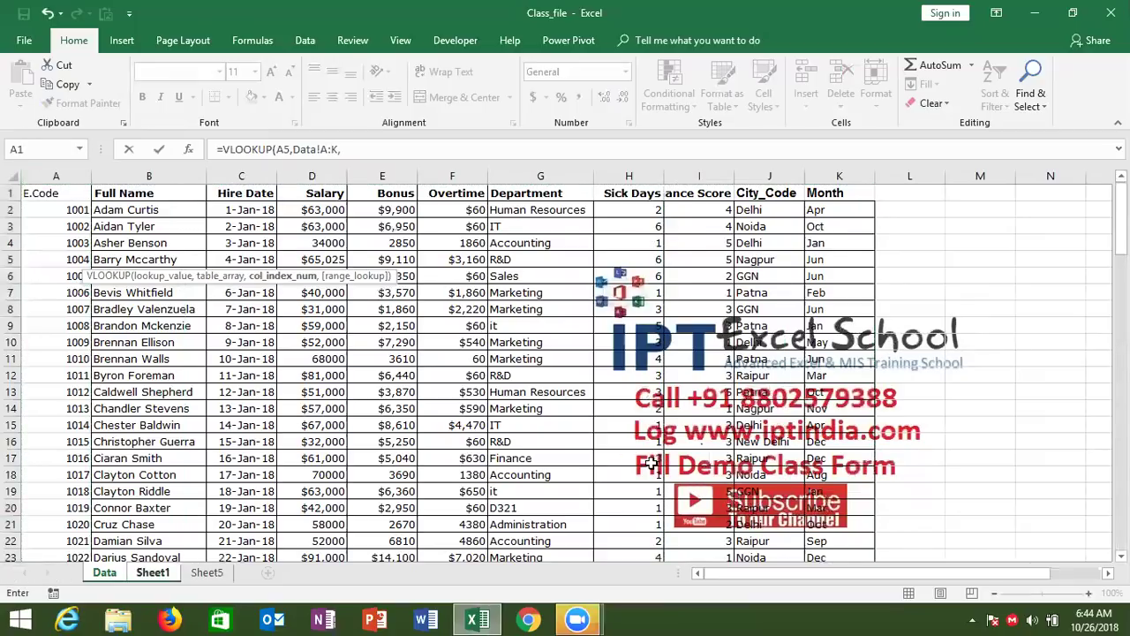
{"action": "left_click", "coordinate": [153, 572]}
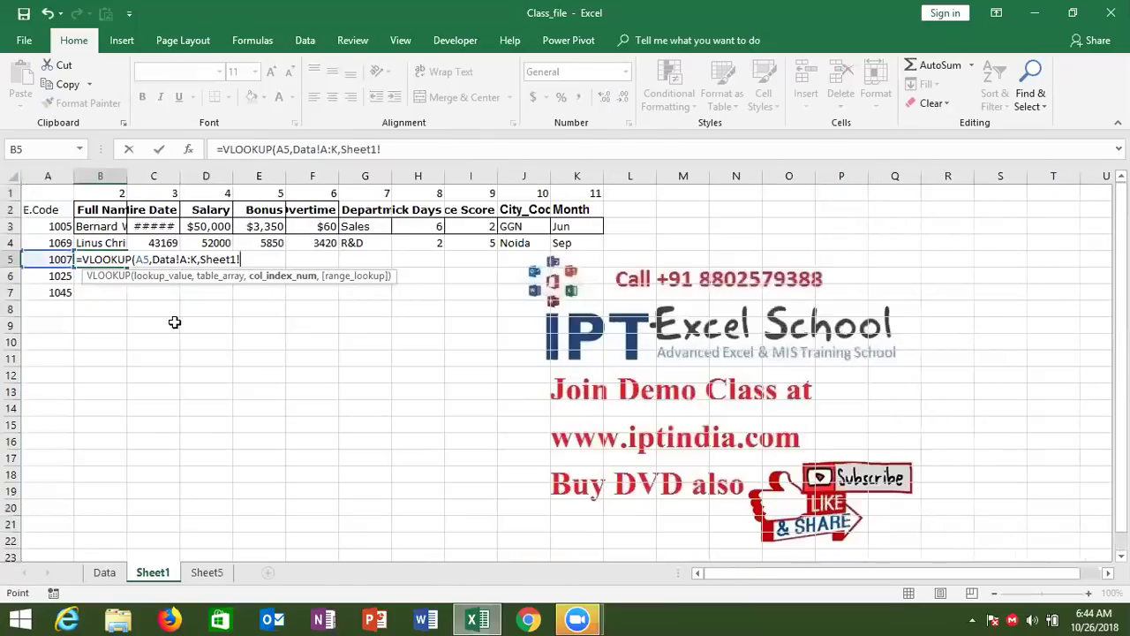
{"action": "left_click", "coordinate": [122, 193]}
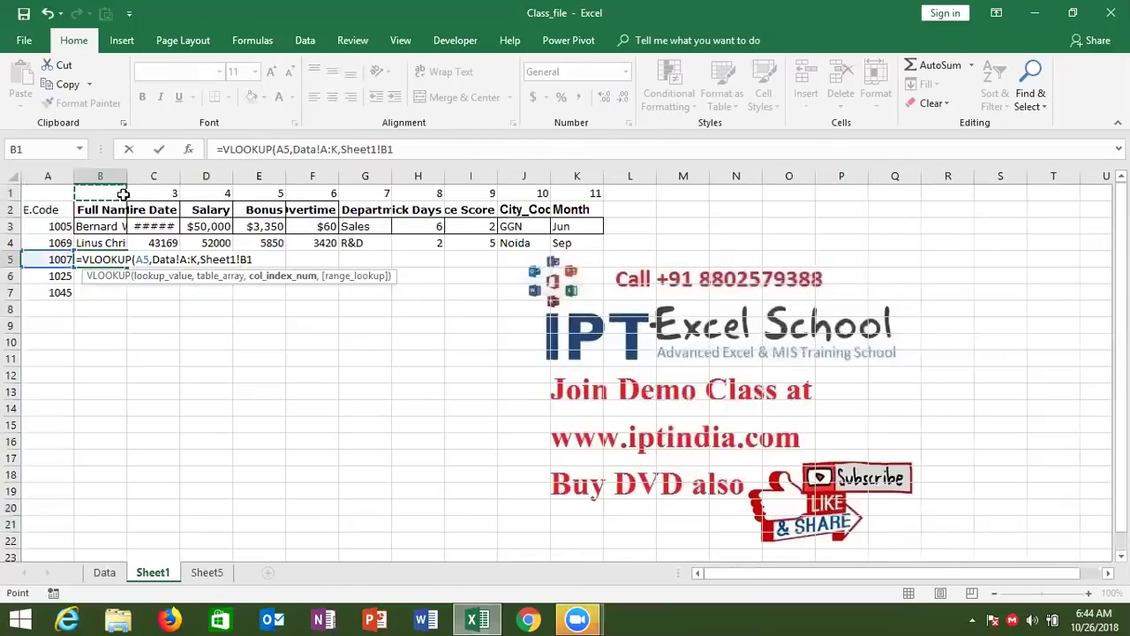
{"action": "type", "text": ",0)"}
{"action": "key", "text": "Return"}
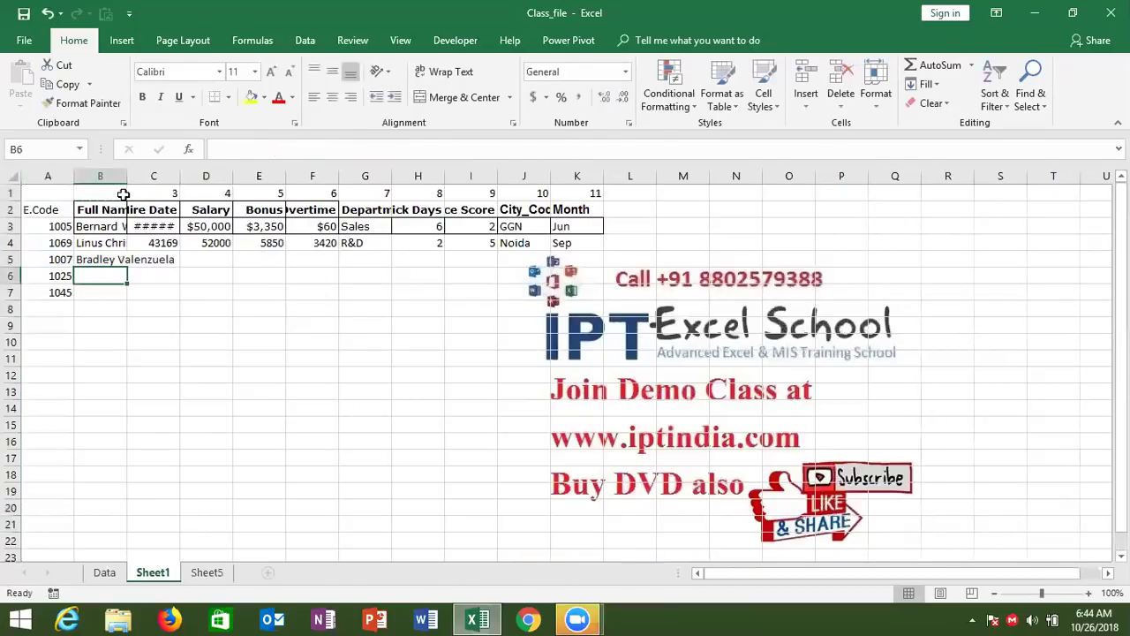
{"action": "key", "text": "Up"}
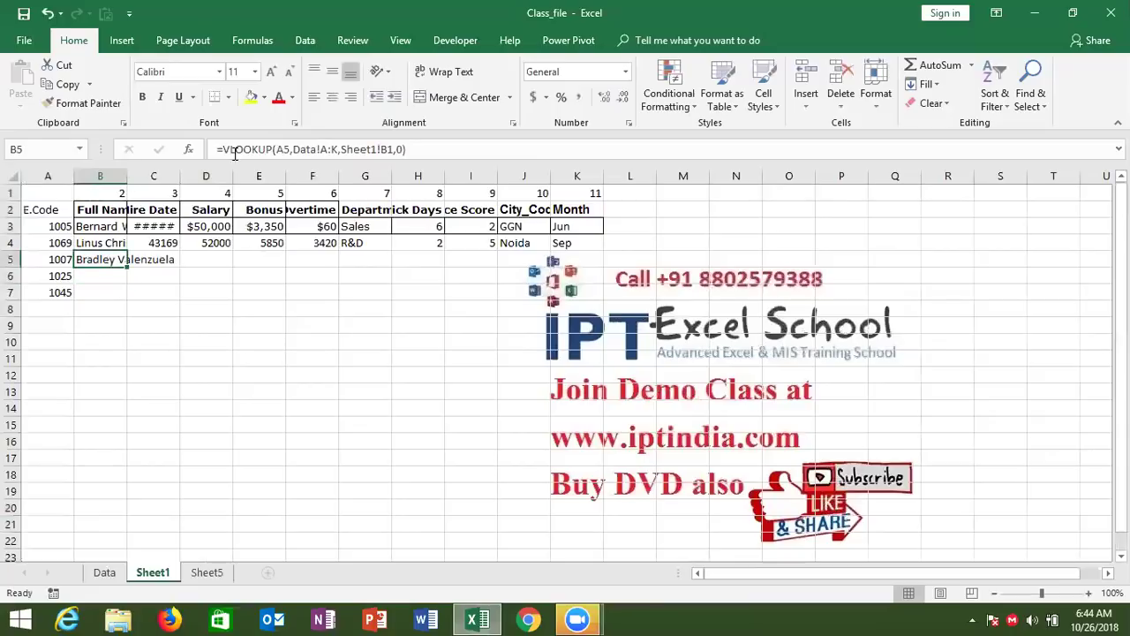
- Make the B5 references absolute as $A5, Data!$A:$K and B$1
{"action": "left_click", "coordinate": [275, 149]}
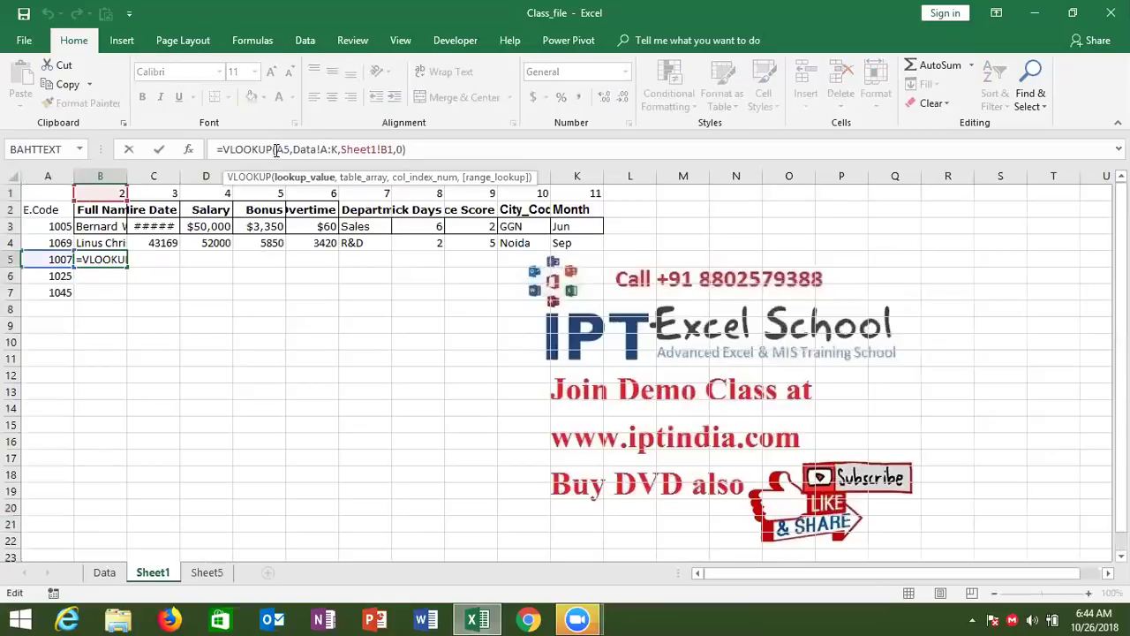
{"action": "type", "text": "$"}
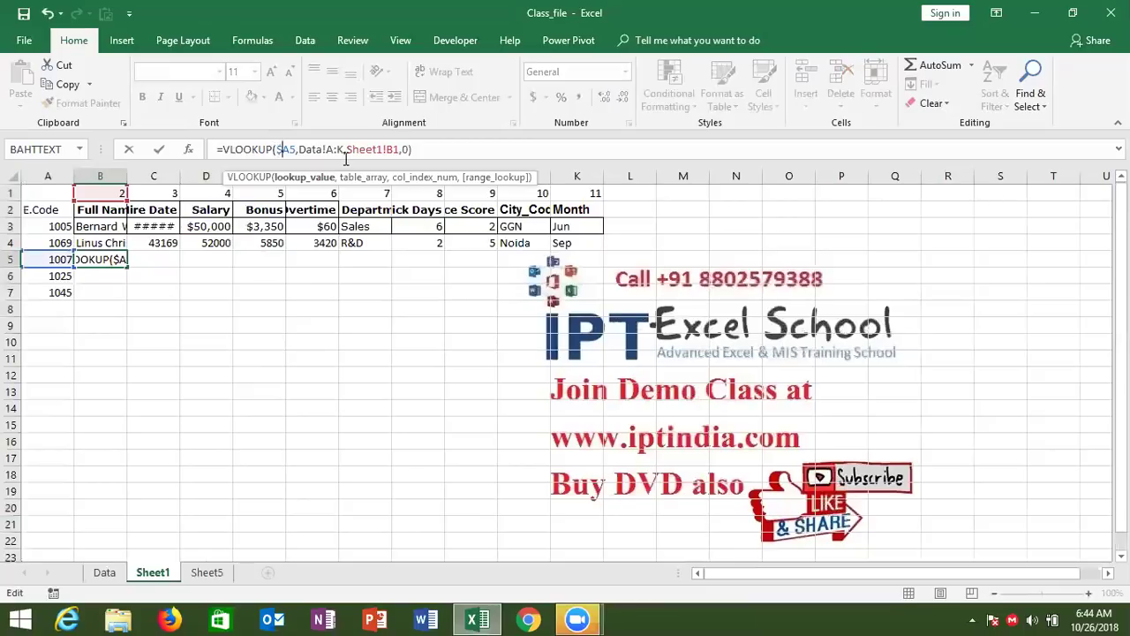
{"action": "left_click", "coordinate": [338, 149]}
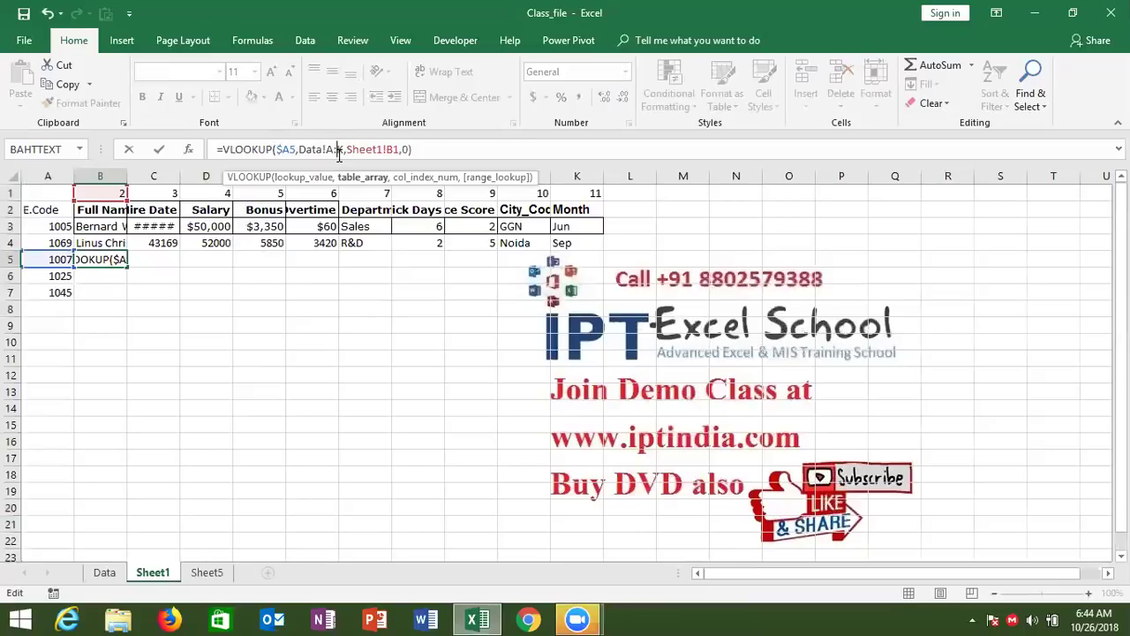
{"action": "key", "text": "F4"}
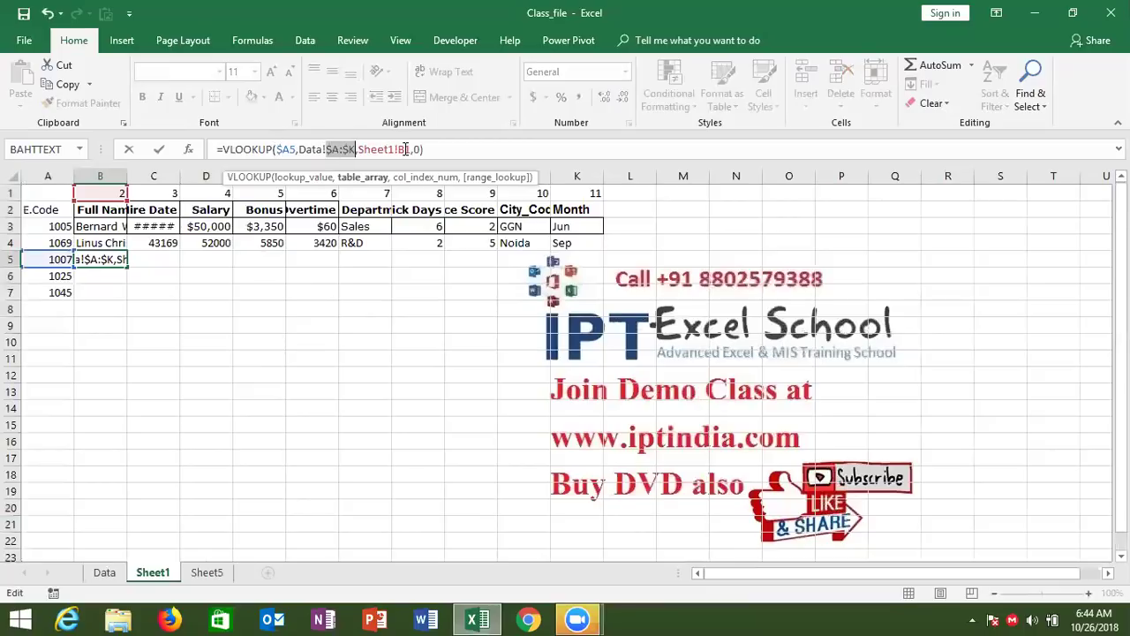
{"action": "left_click", "coordinate": [405, 149]}
{"action": "type", "text": "$"}
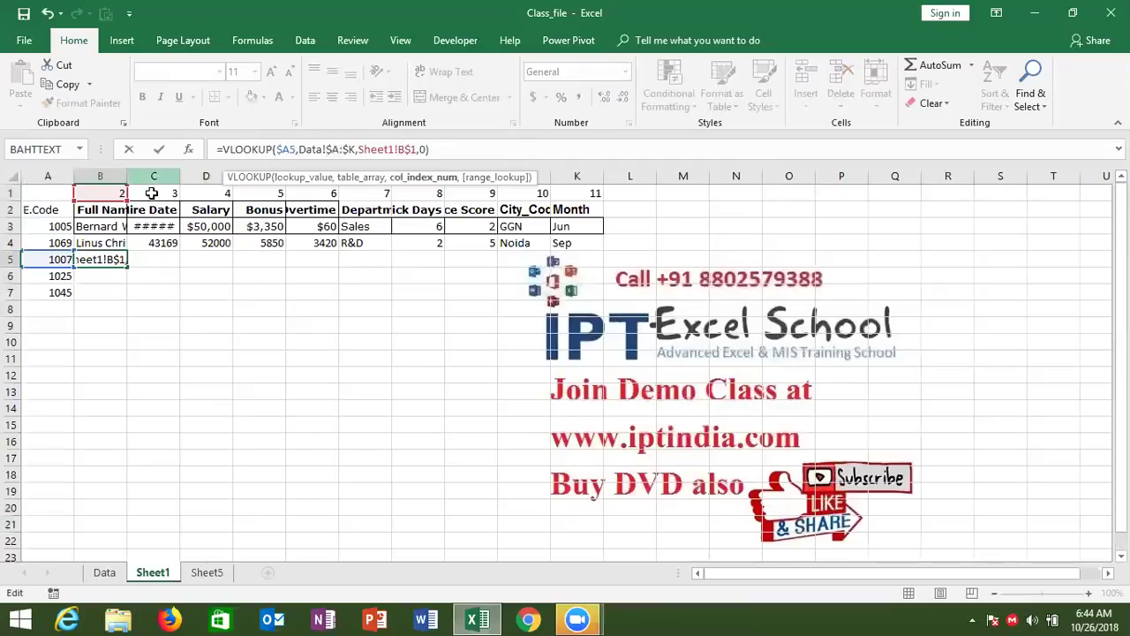
{"action": "key", "text": "Return"}
- Fill the B5 lookup right across to K5 with Ctrl+R
{"action": "key", "text": "Up"}
{"action": "key", "text": "shift+Right"}
{"action": "key", "text": "shift+Right"}
{"action": "key", "text": "shift+Right"}
{"action": "key", "text": "shift+Right"}
{"action": "key", "text": "shift+Right"}
{"action": "key", "text": "shift+Right"}
{"action": "key", "text": "shift+Right"}
{"action": "key", "text": "shift+Right"}
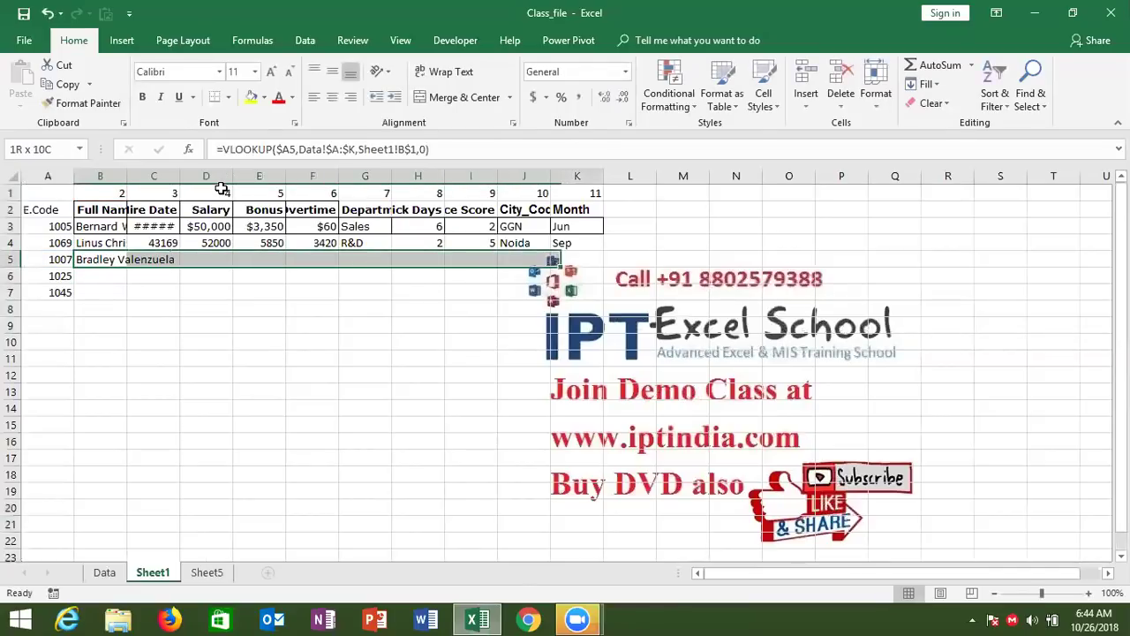
{"action": "key", "text": "shift+Right"}
{"action": "key", "text": "ctrl+r"}
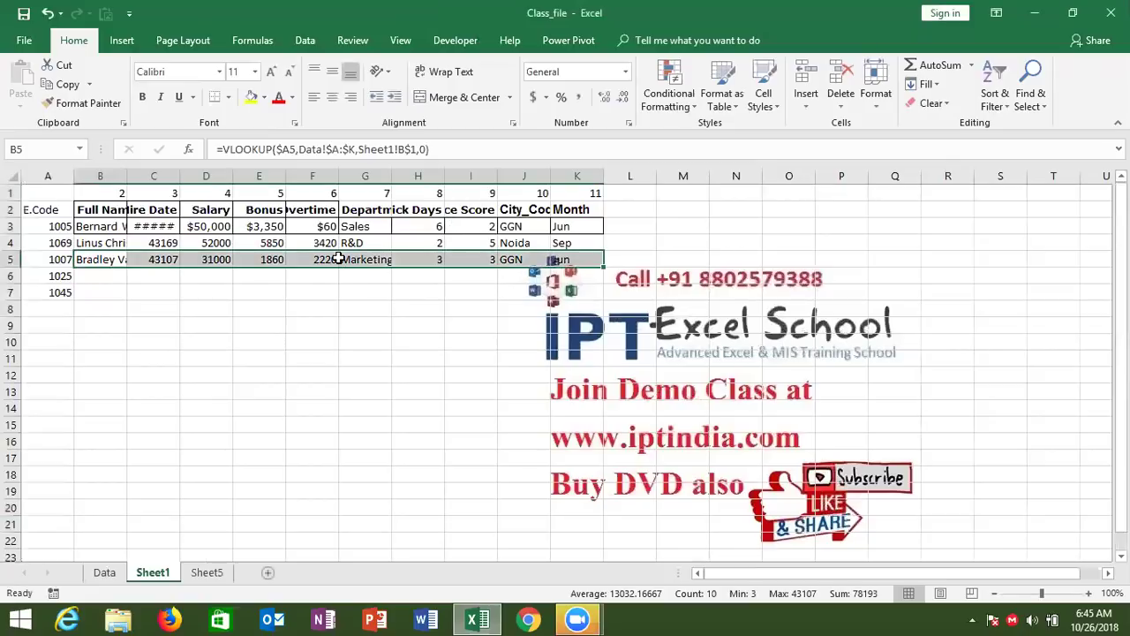
- Check B1's column number, then begin a =COL formula in B6 for employee 1025
{"action": "key", "text": "Up"}
{"action": "key", "text": "Up"}
{"action": "key", "text": "Up"}
{"action": "key", "text": "Up"}
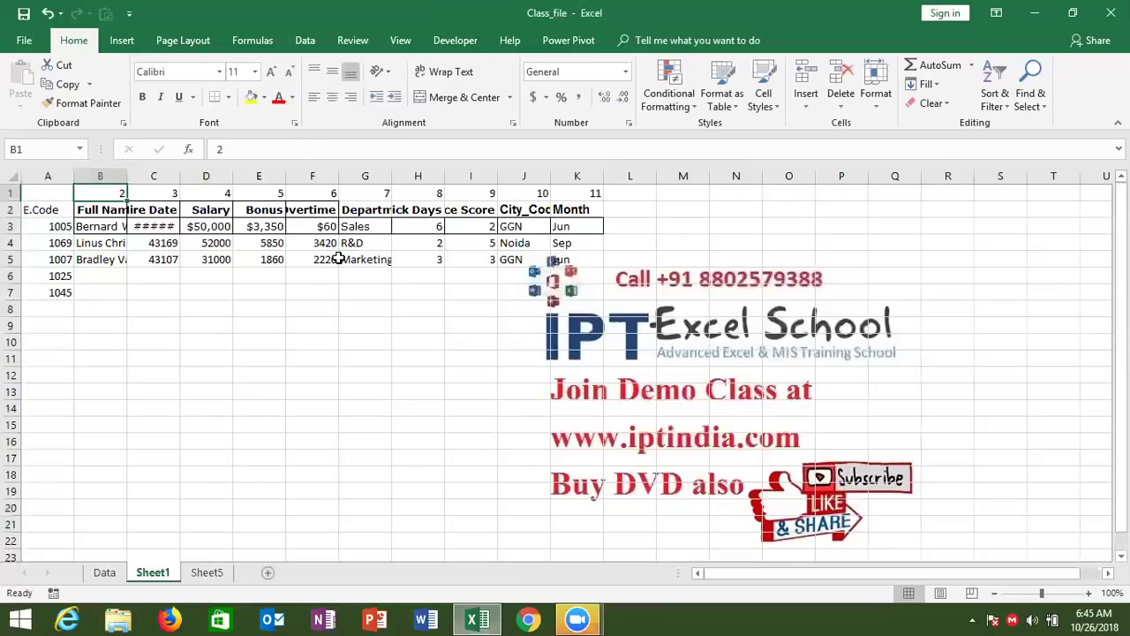
{"action": "key", "text": "Down"}
{"action": "key", "text": "Down"}
{"action": "key", "text": "Down"}
{"action": "key", "text": "Down"}
{"action": "key", "text": "Down"}
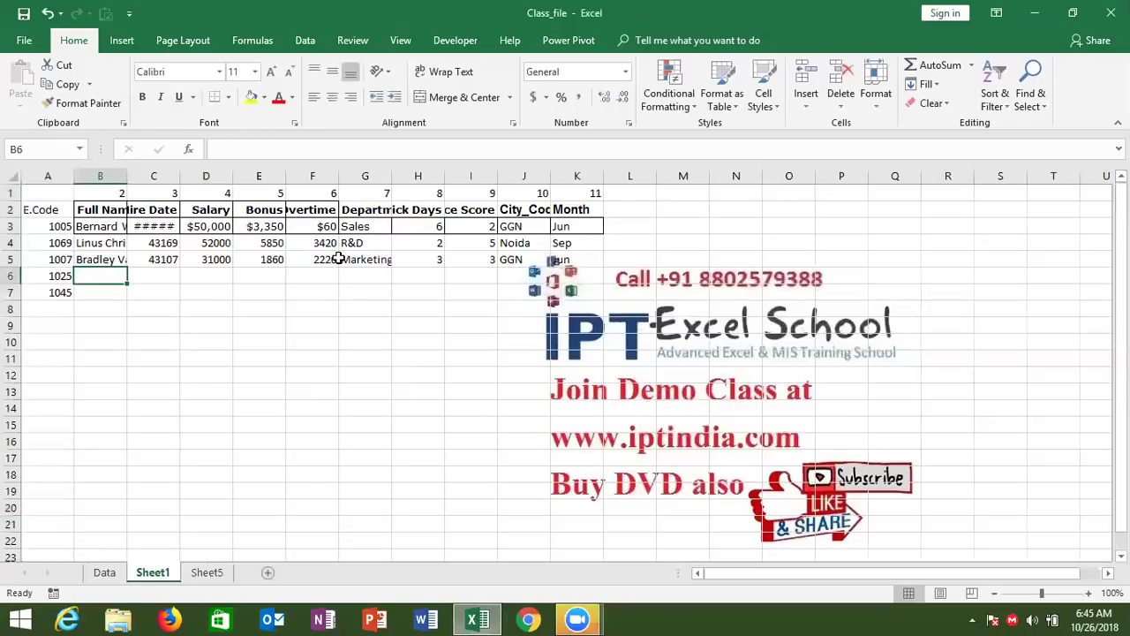
{"action": "type", "text": "=col"}
- Enter =COLUMN(Data!B2) in B6 and confirm it returns 2
{"action": "key", "text": "Tab"}
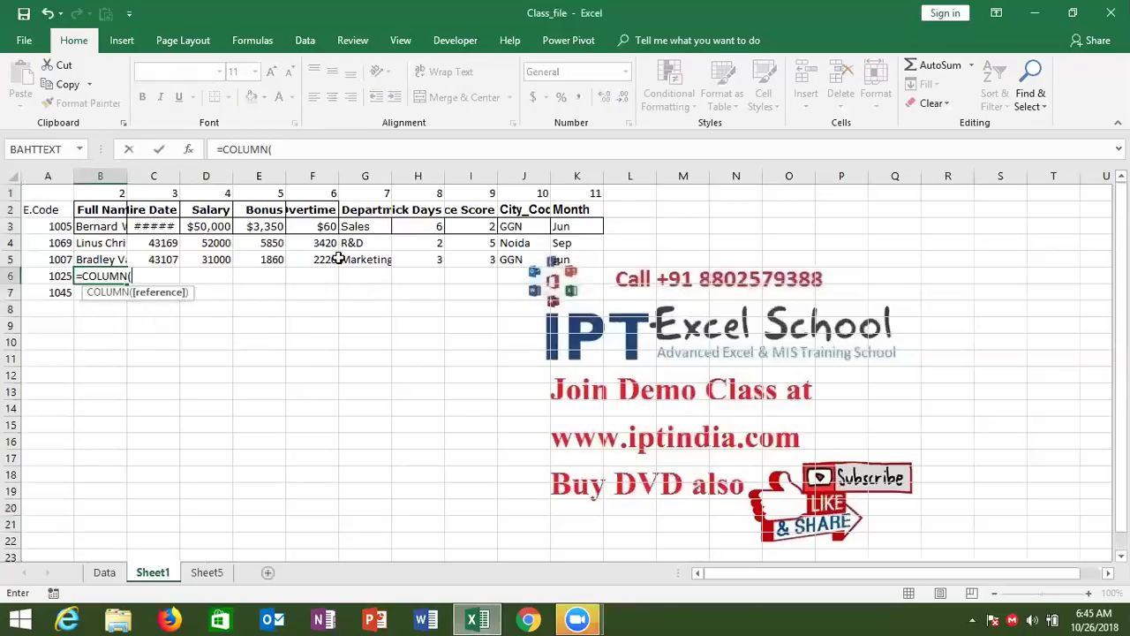
{"action": "left_click", "coordinate": [106, 572]}
{"action": "left_click", "coordinate": [139, 207]}
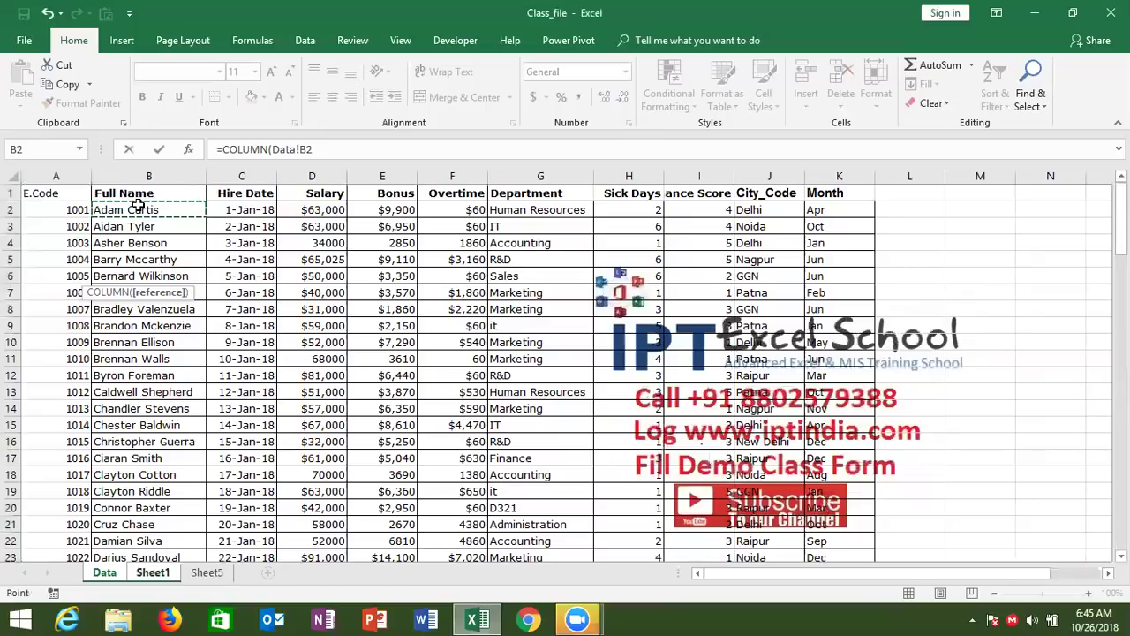
{"action": "key", "text": "Return"}
{"action": "key", "text": "Up"}
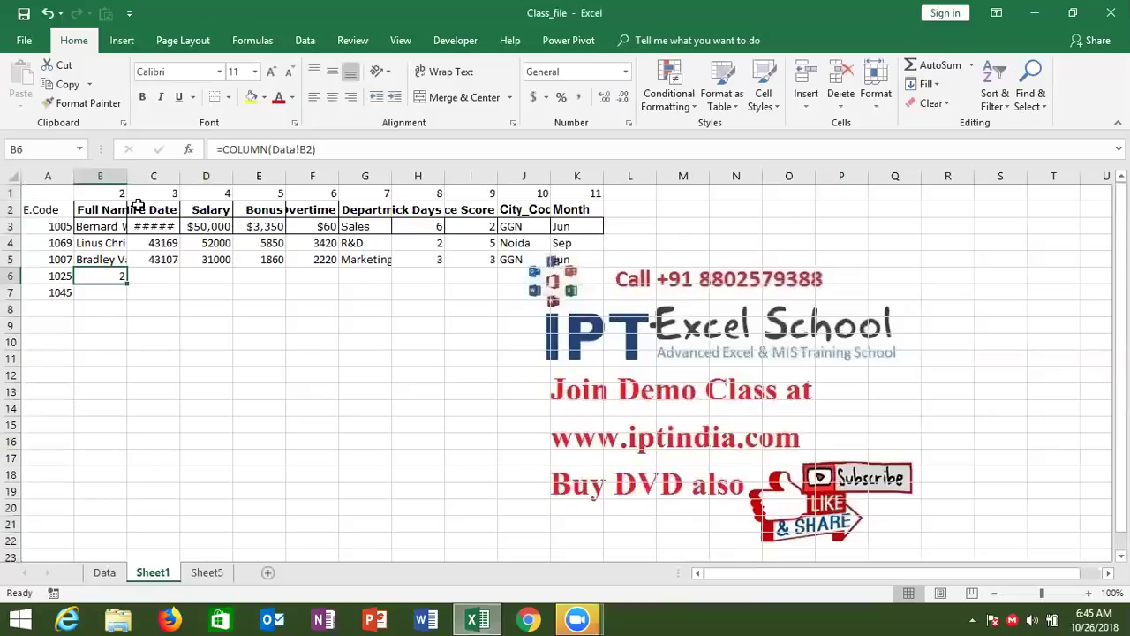
- Start a VLOOKUP in B6 with A6 as the lookup value
{"action": "type", "text": "=vl"}
{"action": "key", "text": "Tab"}
{"action": "key", "text": "Left"}
- Complete B6 as =VLOOKUP(A6,Data!A:K,COLUMN(Data!B2),0)
{"action": "type", "text": ","}
{"action": "left_click", "coordinate": [104, 572]}
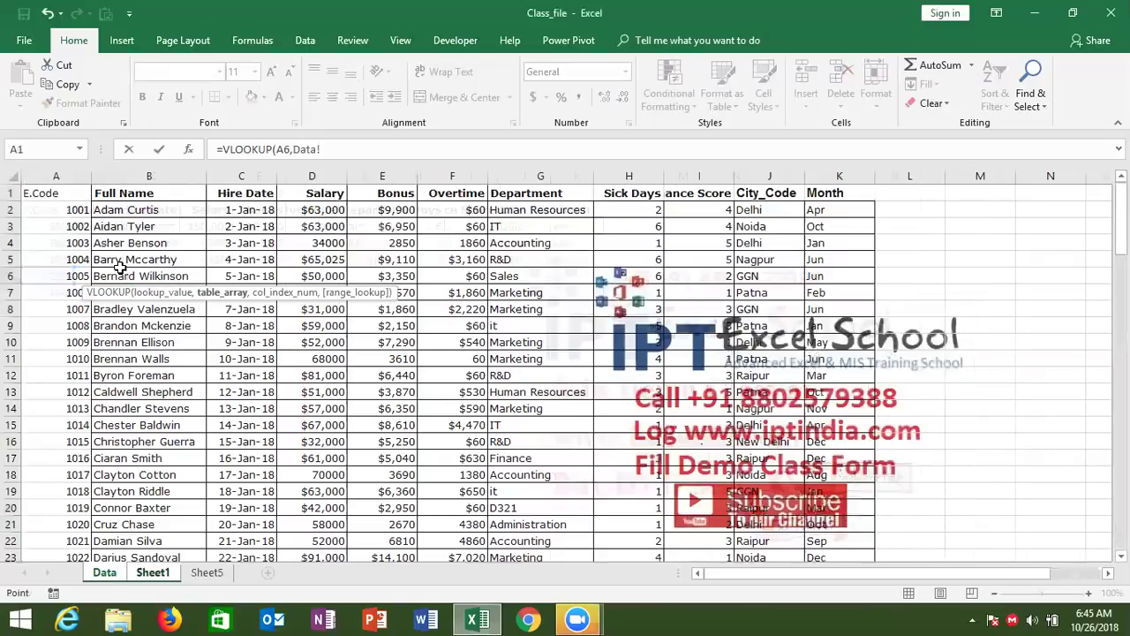
{"action": "left_click_drag", "start_coordinate": [74, 179], "coordinate": [819, 188]}
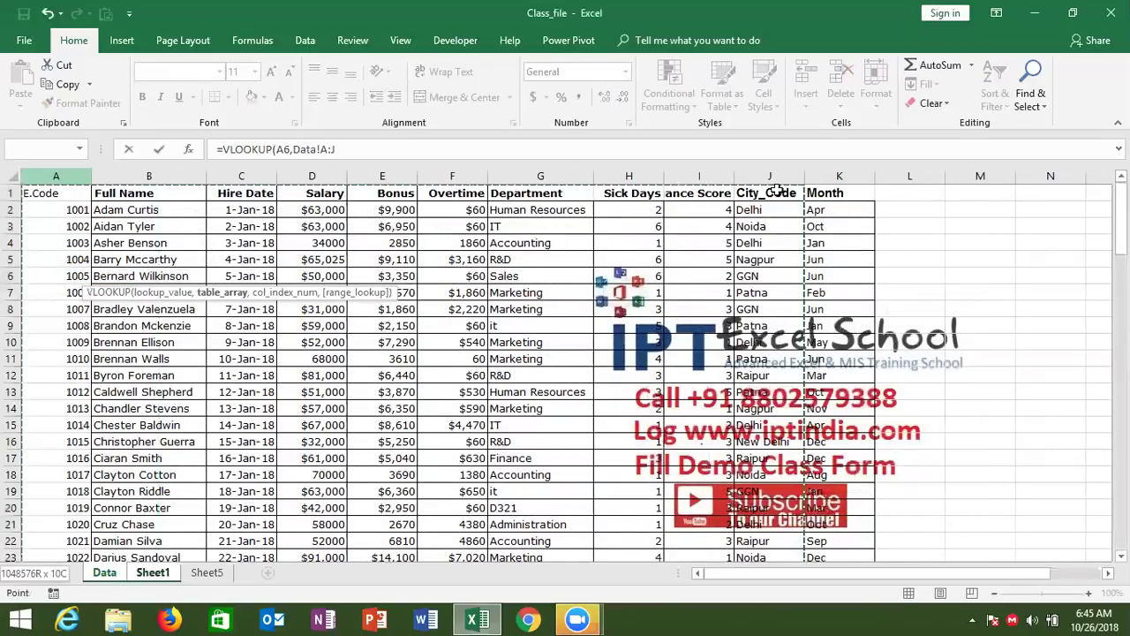
{"action": "type", "text": ","}
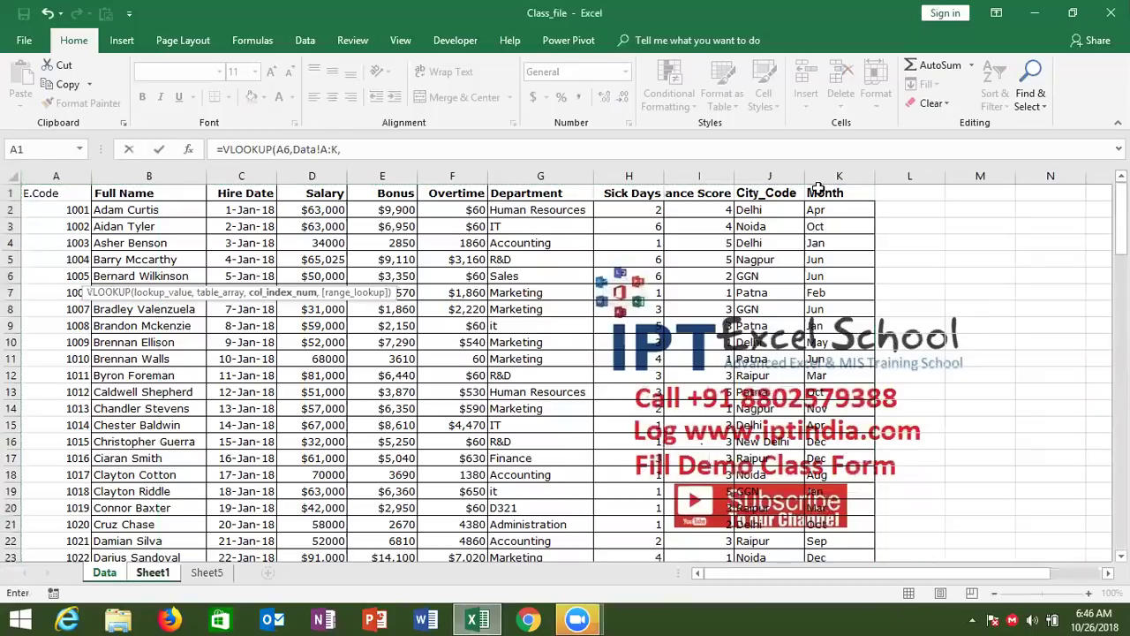
{"action": "type", "text": "col"}
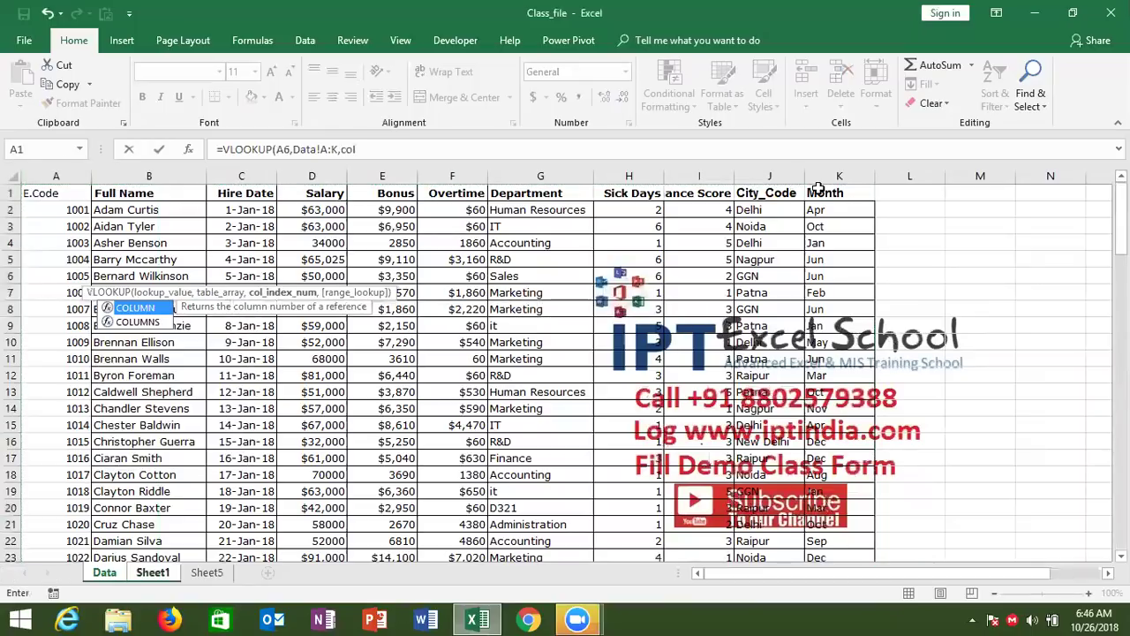
{"action": "key", "text": "Tab"}
{"action": "left_click", "coordinate": [184, 209]}
{"action": "type", "text": "),0"}
{"action": "key", "text": "Return"}
{"action": "key", "text": "Return"}
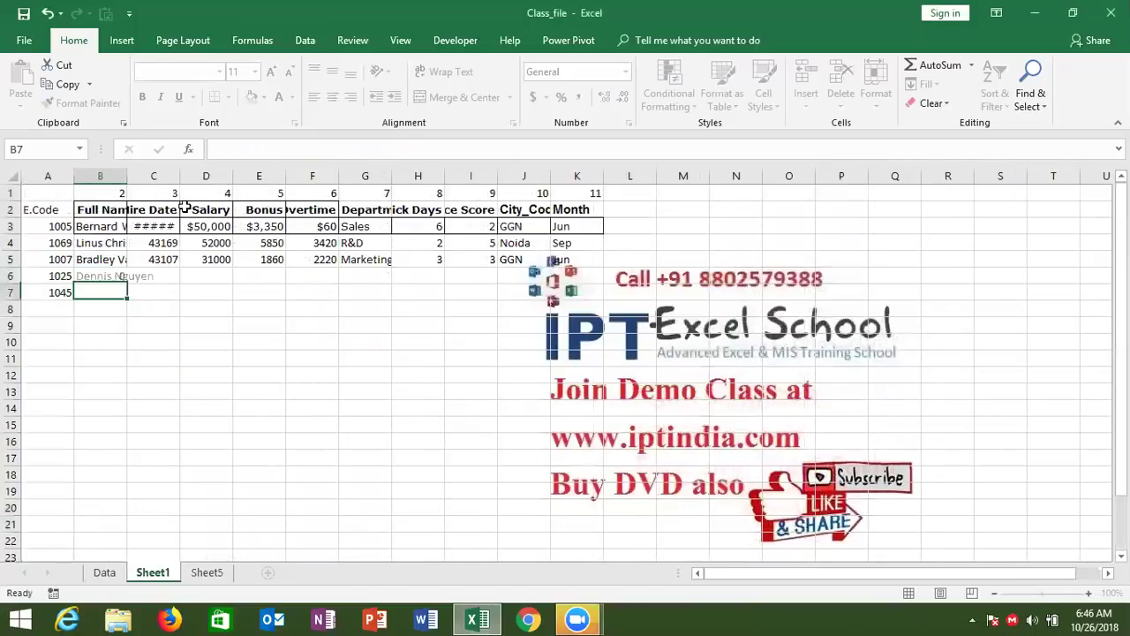
{"action": "key", "text": "Up"}
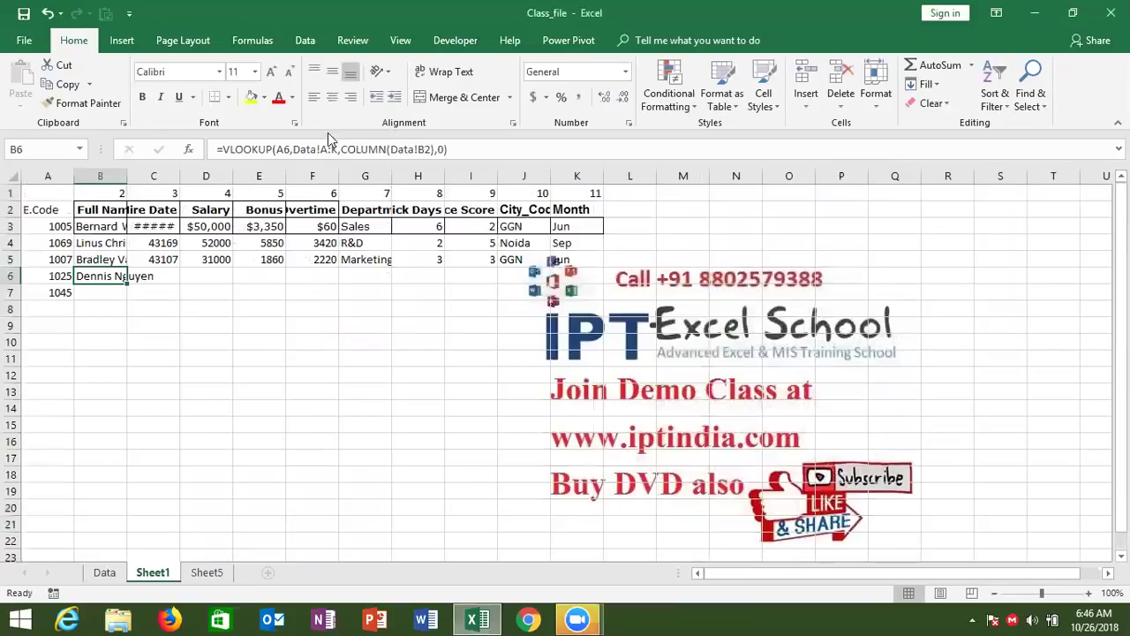
- Make the B6 references $A6 and Data!$A:$K absolute and select across row 6
{"action": "left_click", "coordinate": [279, 149]}
{"action": "type", "text": "$"}
{"action": "left_click", "coordinate": [334, 149]}
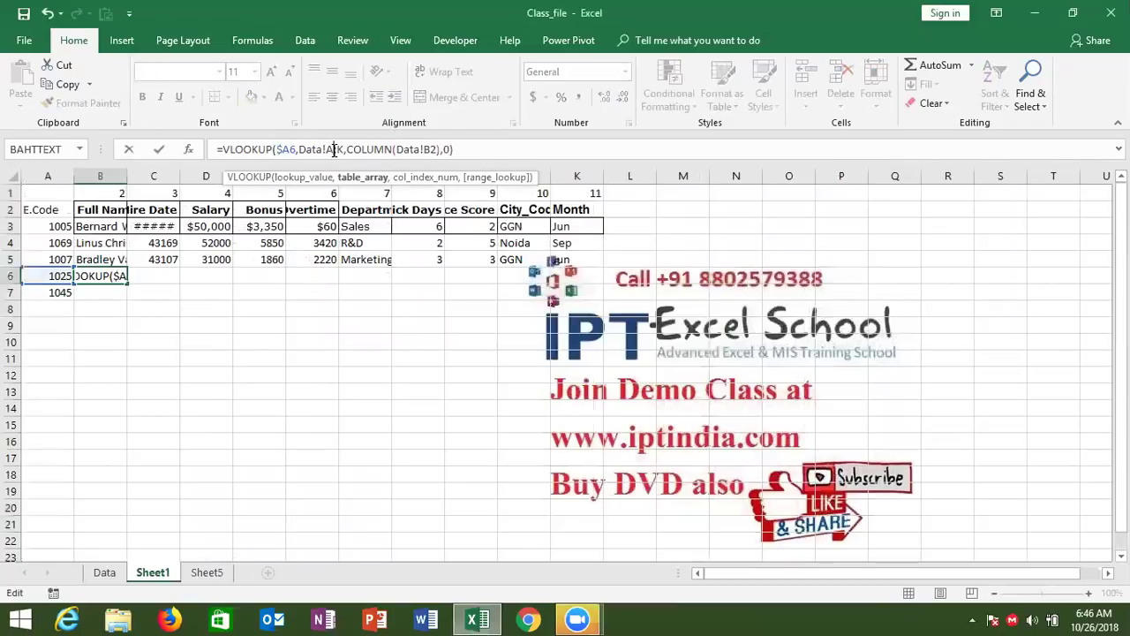
{"action": "key", "text": "F4"}
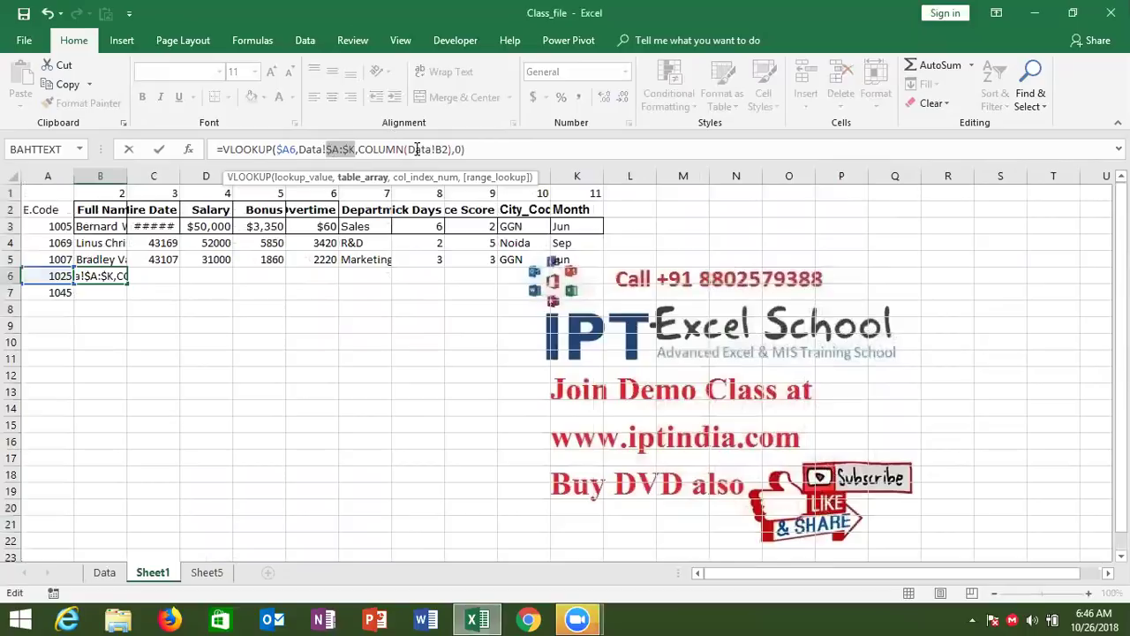
{"action": "key", "text": "Return"}
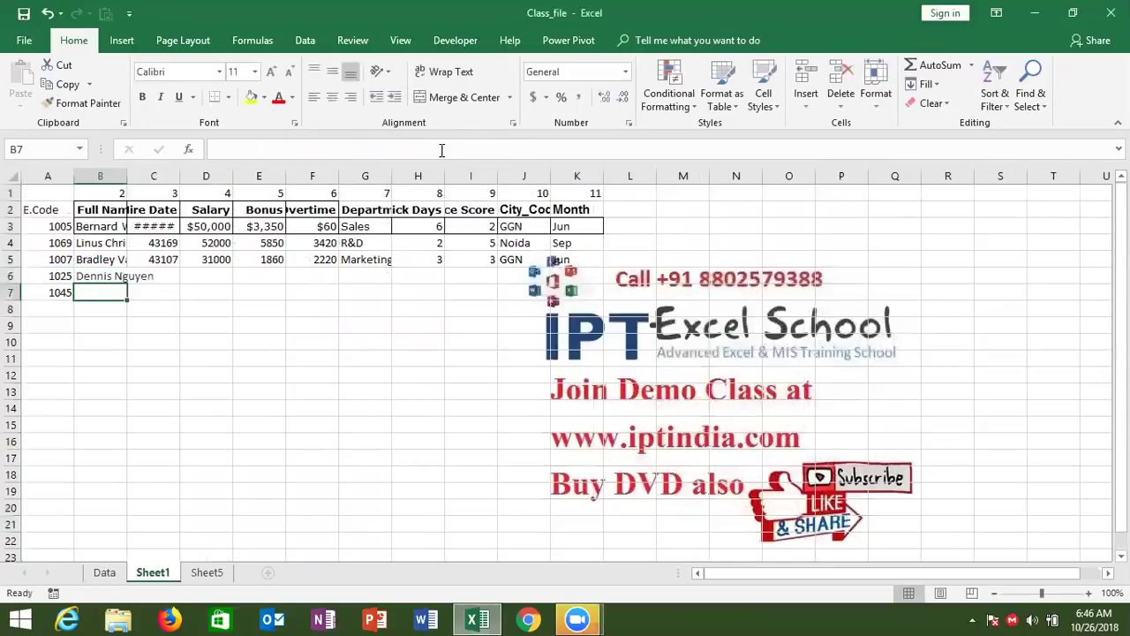
{"action": "key", "text": "Up"}
{"action": "key", "text": "shift+Right"}
{"action": "key", "text": "shift+Right"}
{"action": "key", "text": "shift+Right"}
{"action": "key", "text": "shift+Right"}
{"action": "key", "text": "shift+Right"}
{"action": "key", "text": "shift+Right"}
{"action": "key", "text": "shift+Right"}
{"action": "key", "text": "shift+Right"}
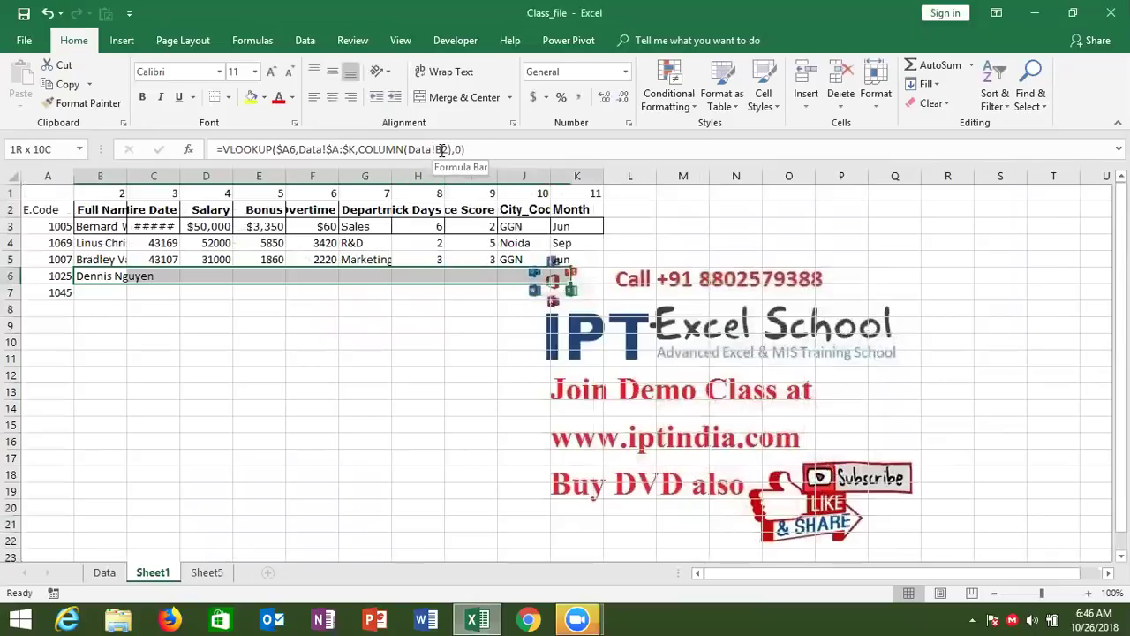
{"action": "key", "text": "shift+Right"}
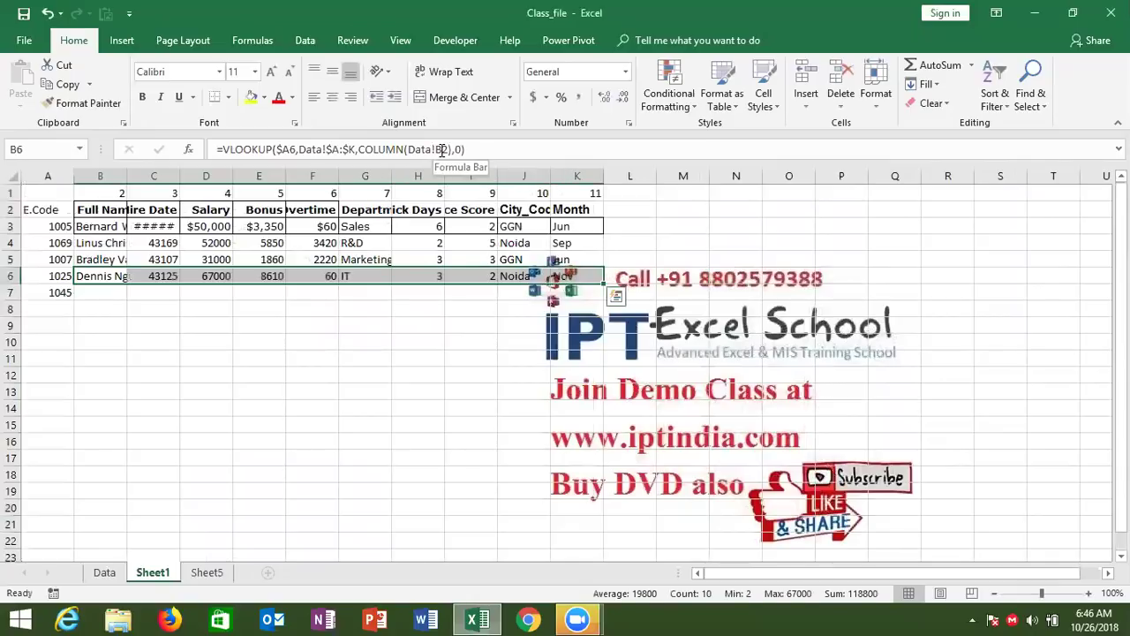
- Select the Sheet1 header row A2:K2
{"action": "key", "text": "Up"}
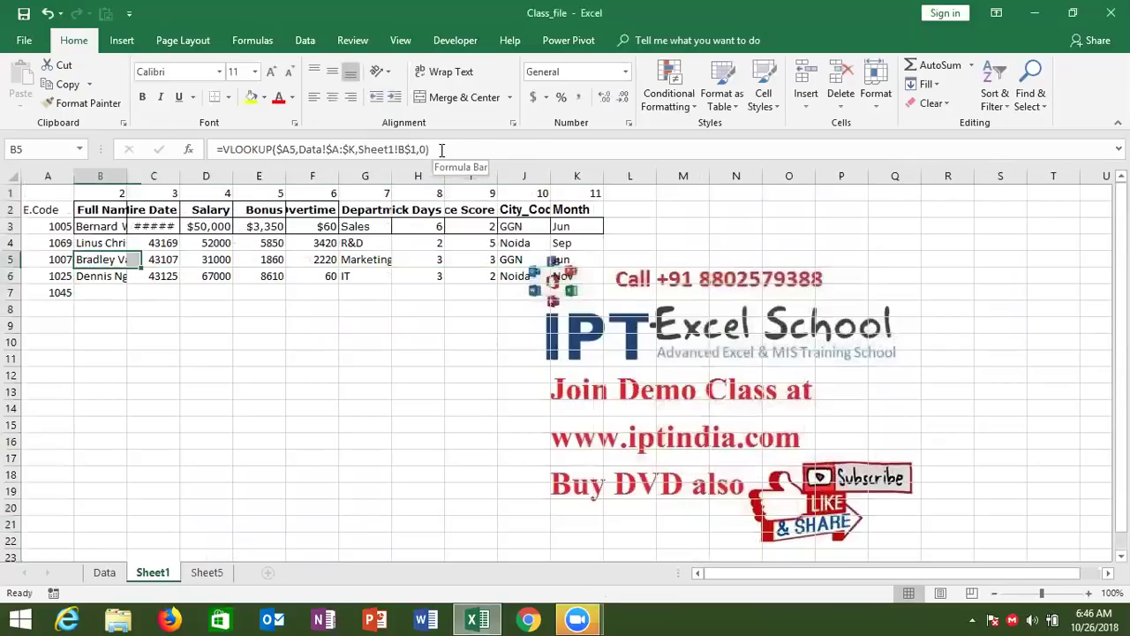
{"action": "key", "text": "Up"}
{"action": "key", "text": "Up"}
{"action": "key", "text": "Up"}
{"action": "key", "text": "Down"}
{"action": "key", "text": "Left"}
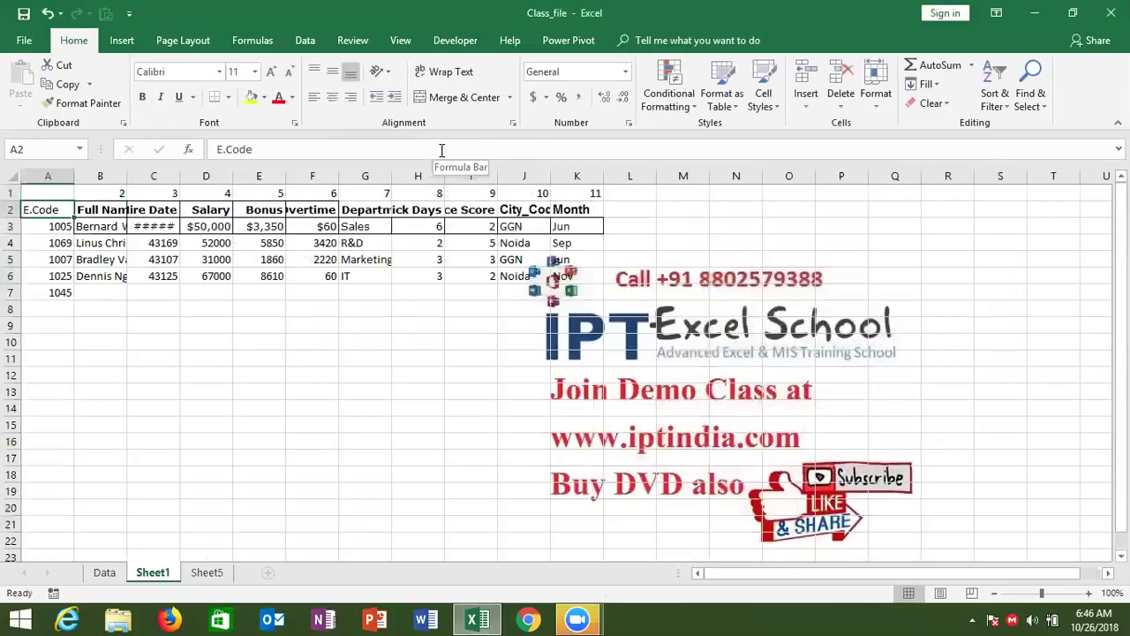
{"action": "key", "text": "ctrl+shift+Right"}
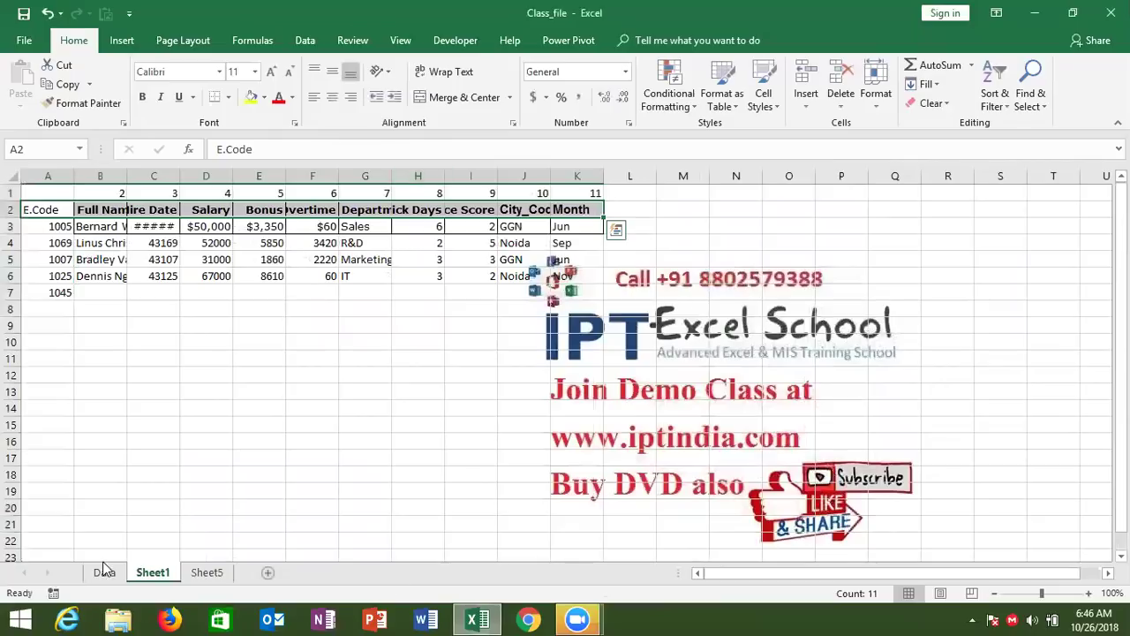
- Select column A on the Data sheet, then pick Sheet1 cell B7 beside code 1045
{"action": "left_click", "coordinate": [104, 571]}
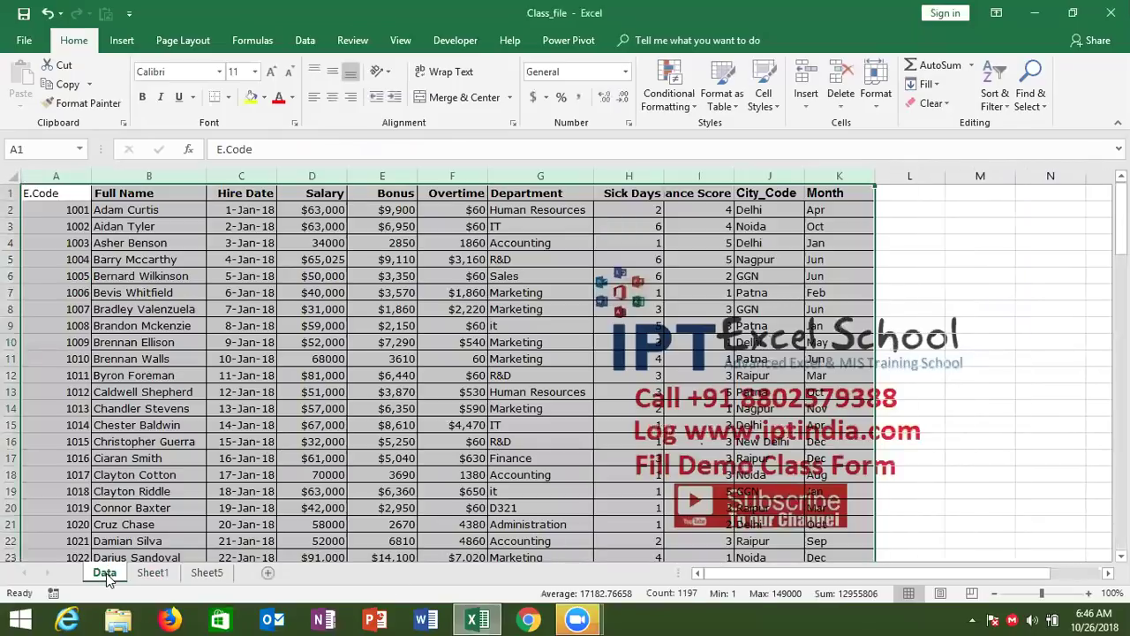
{"action": "left_click", "coordinate": [55, 176]}
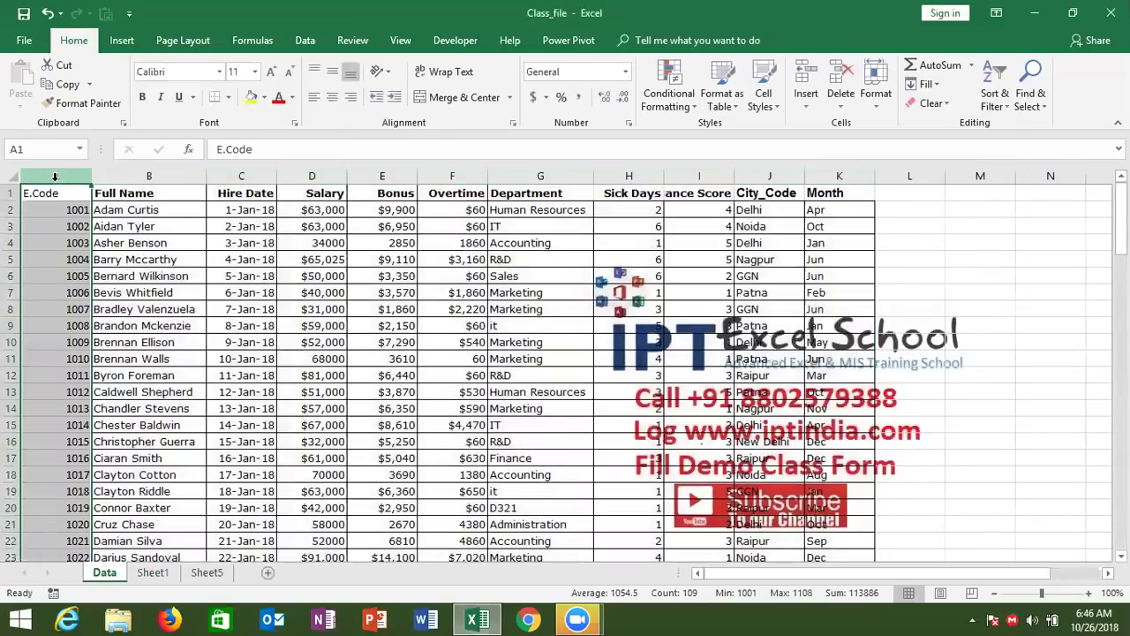
{"action": "left_click", "coordinate": [152, 572]}
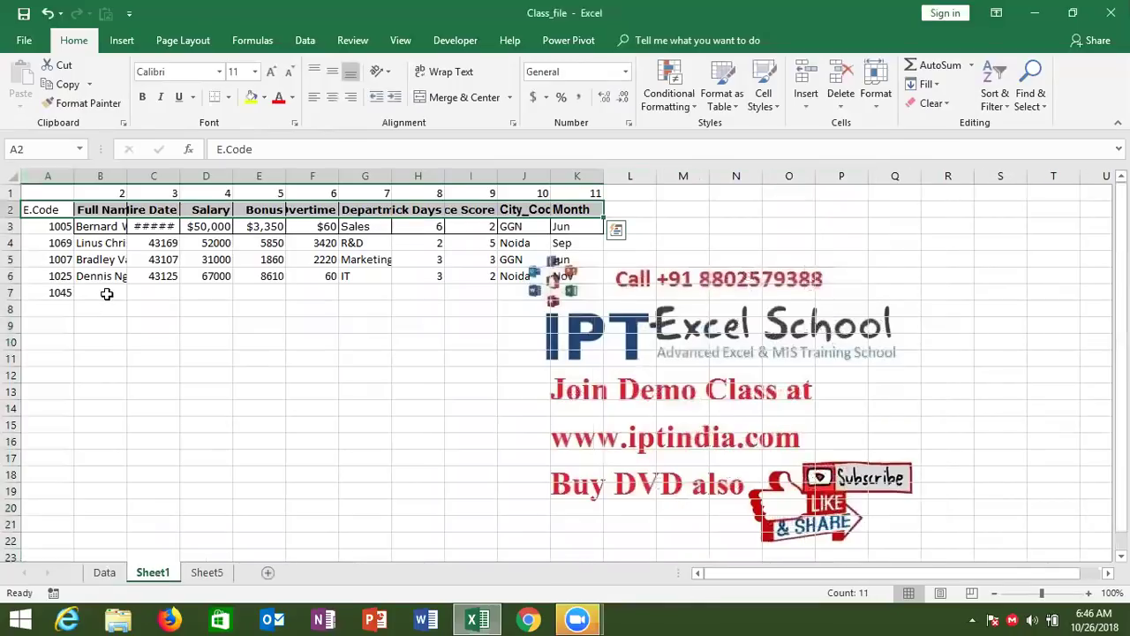
{"action": "left_click", "coordinate": [106, 293]}
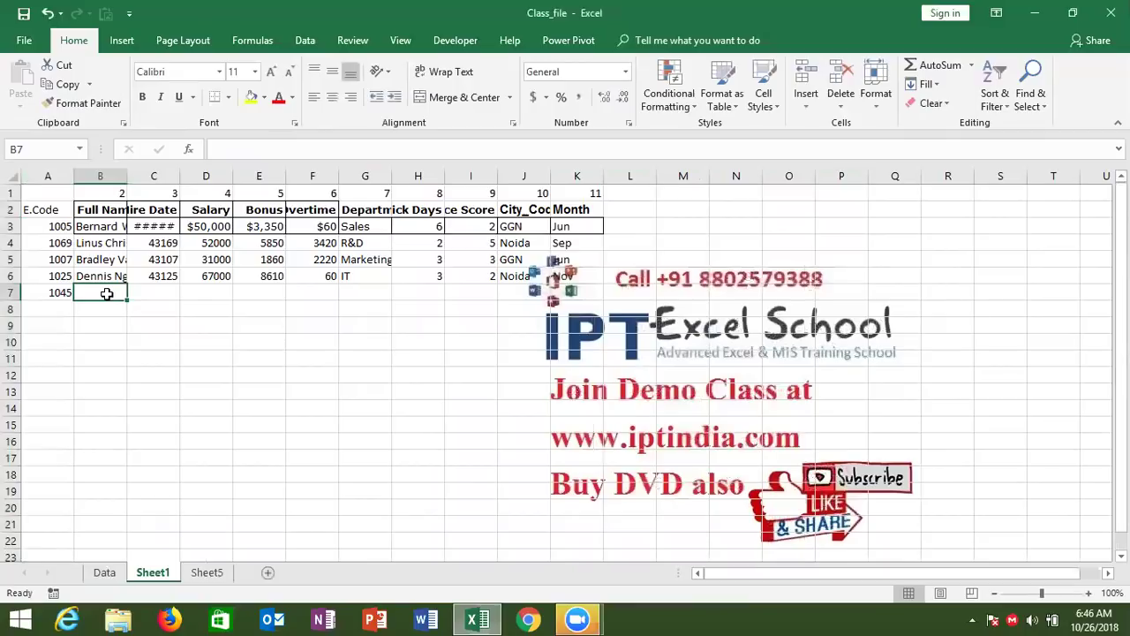
- Start a VLOOKUP in B7 using A7's E.Code as lookup value and Data columns A:K as table
{"action": "type", "text": "=vl"}
{"action": "key", "text": "Tab"}
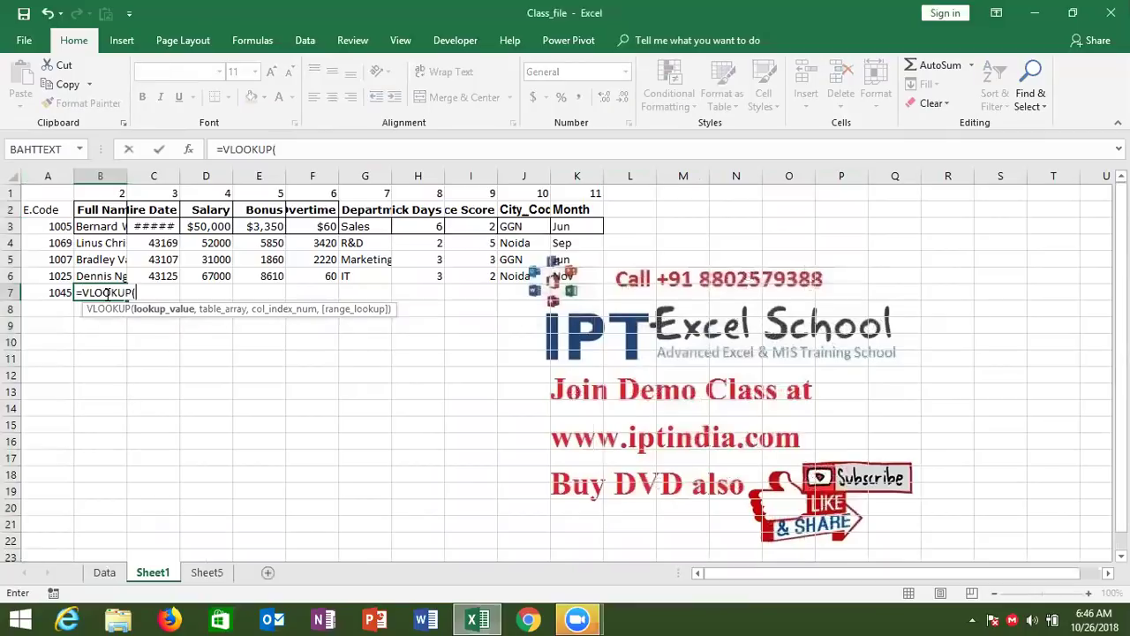
{"action": "key", "text": "Left"}
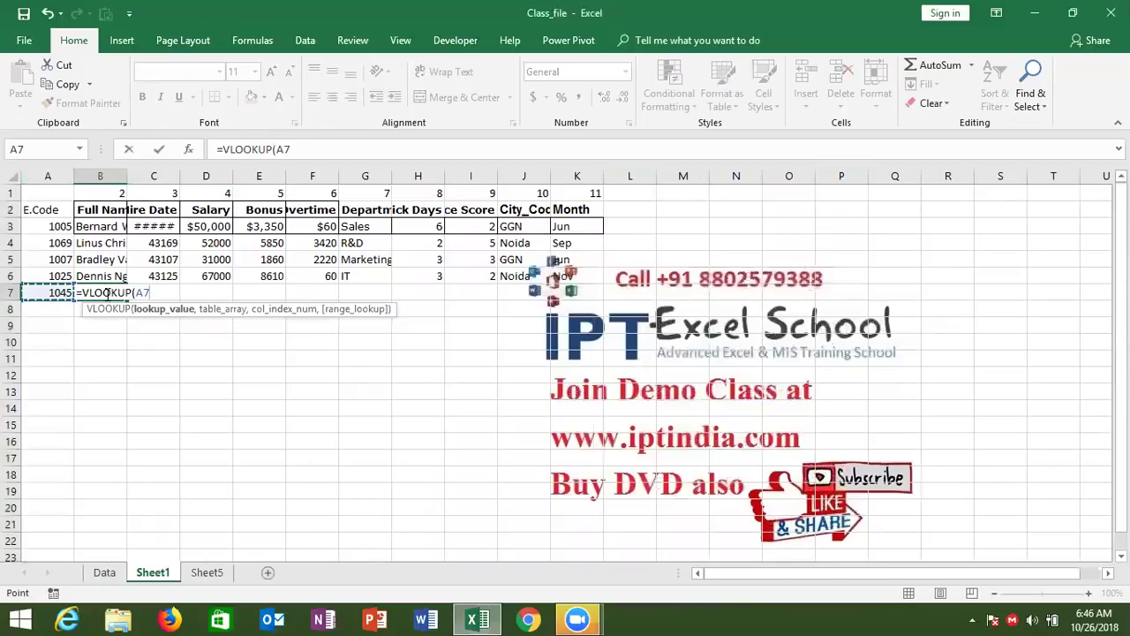
{"action": "type", "text": ","}
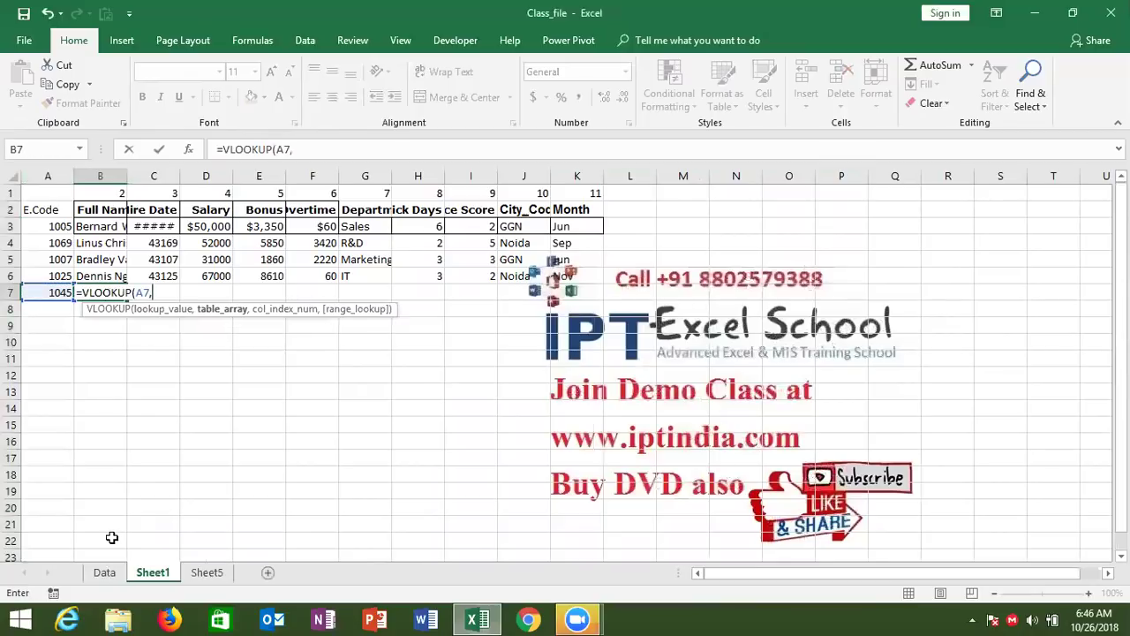
{"action": "left_click", "coordinate": [104, 572]}
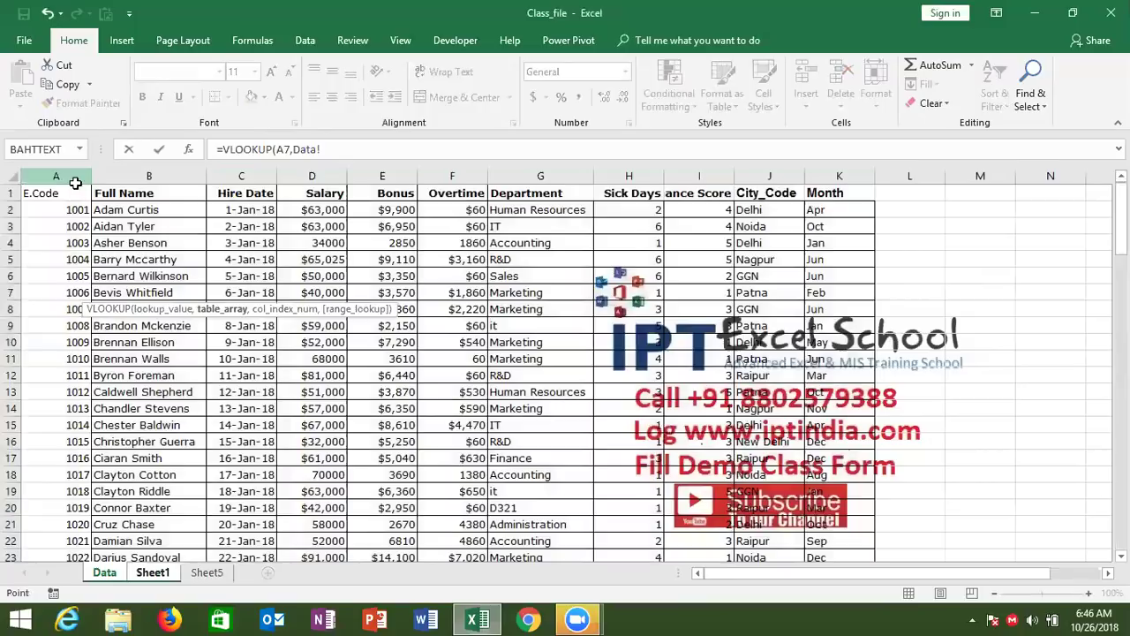
{"action": "left_click_drag", "start_coordinate": [56, 176], "coordinate": [629, 176]}
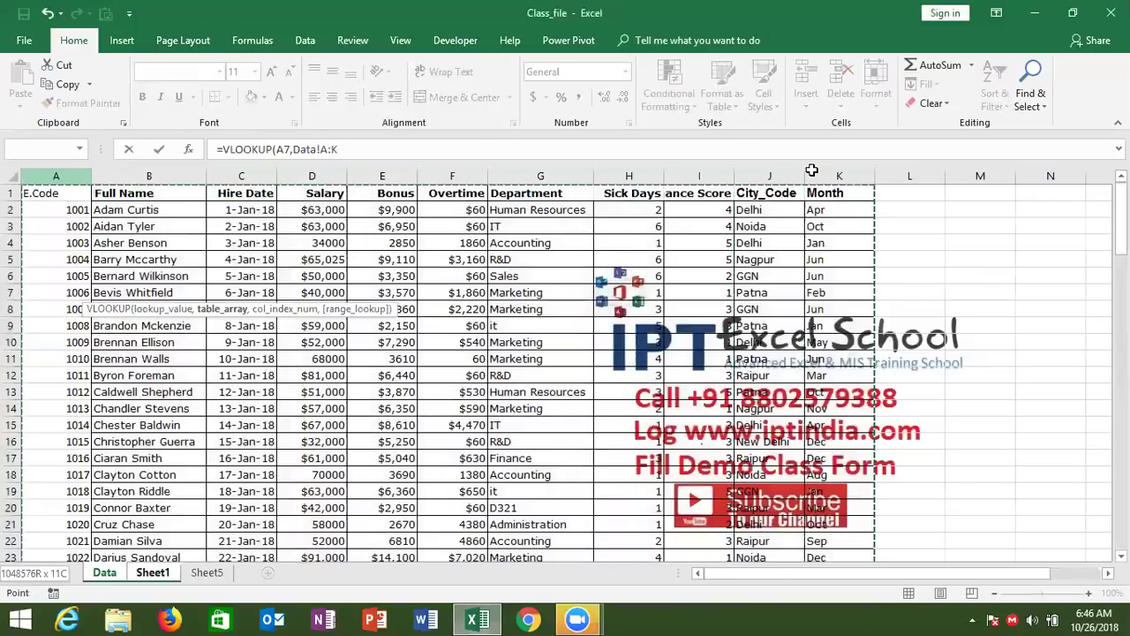
{"action": "left_click_drag", "start_coordinate": [733, 112], "coordinate": [812, 168]}
- Finish it with column array {2,3,4,5,6,7,8,9,10} and exact match 0, then extend the selection along row 7
{"action": "type", "text": ",{"}
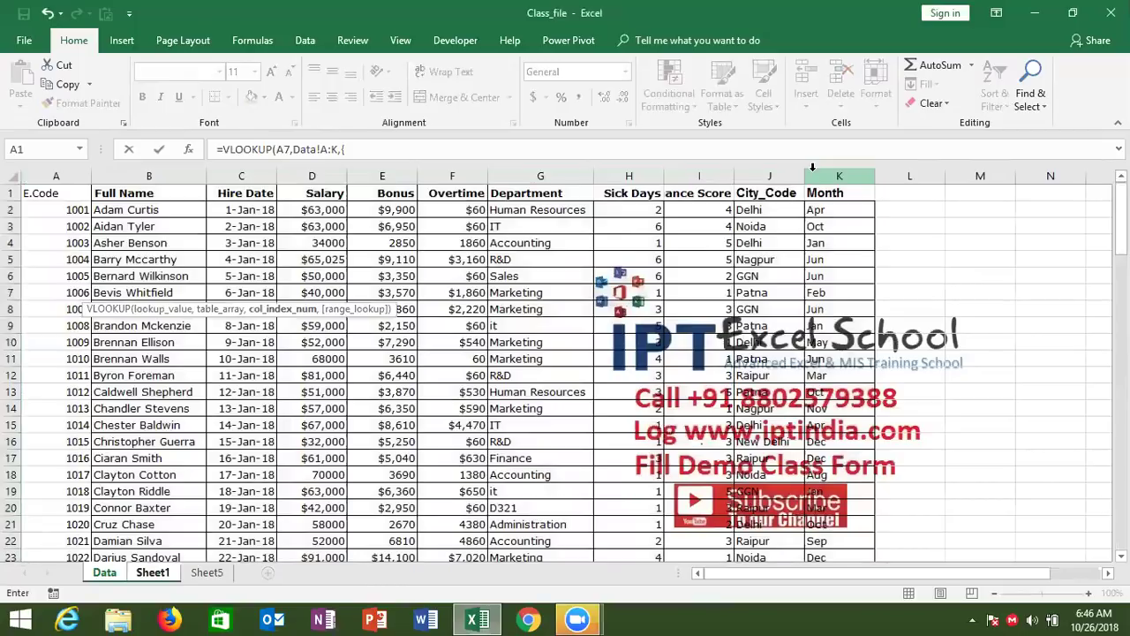
{"action": "type", "text": "2"}
{"action": "type", "text": ",3,4,5,6,7,8,9,1"}
{"action": "type", "text": "0"}
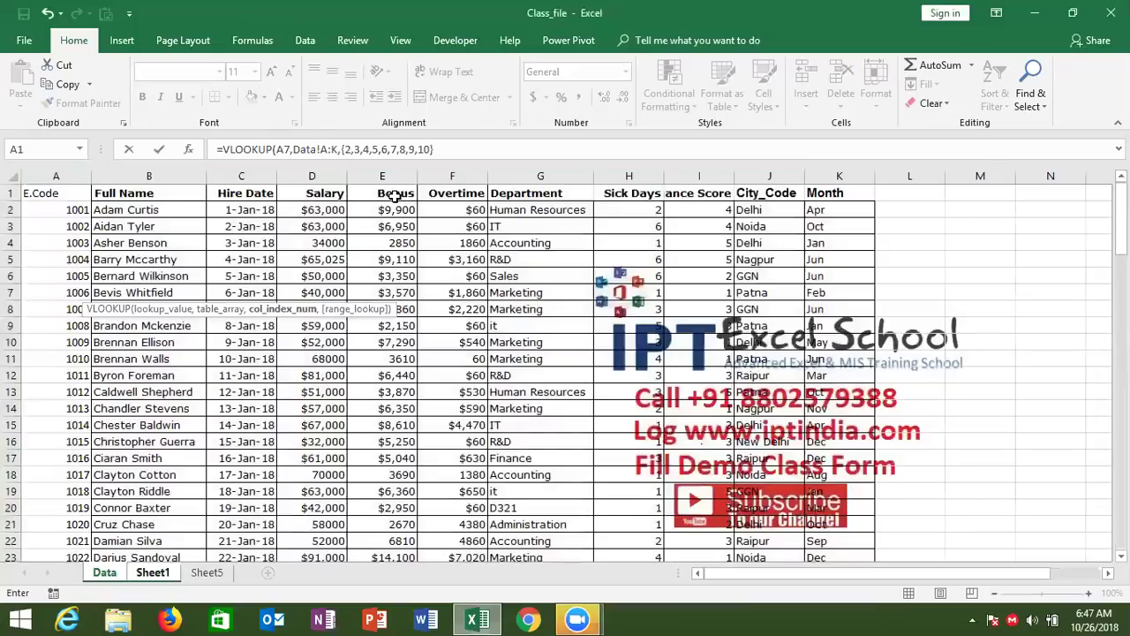
{"action": "left_click", "coordinate": [435, 151]}
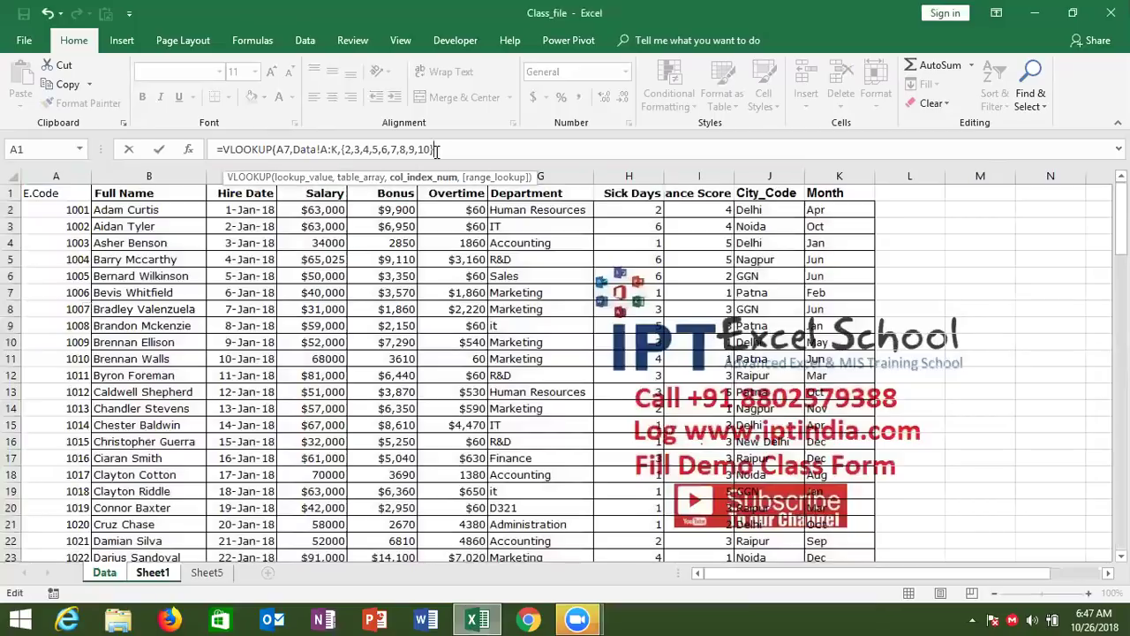
{"action": "type", "text": ",0"}
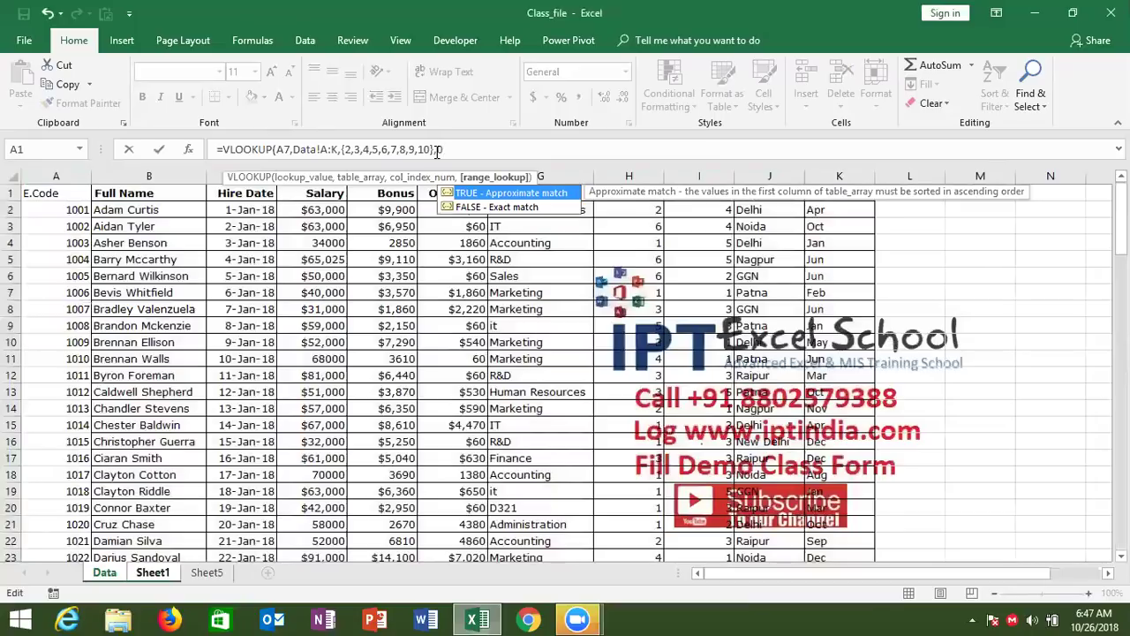
{"action": "type", "text": ")"}
{"action": "key", "text": "Return"}
{"action": "key", "text": "Up"}
{"action": "key", "text": "shift+Right"}
{"action": "key", "text": "shift+Right"}
{"action": "key", "text": "shift+Right"}
{"action": "key", "text": "shift+Right"}
{"action": "key", "text": "shift+Right"}
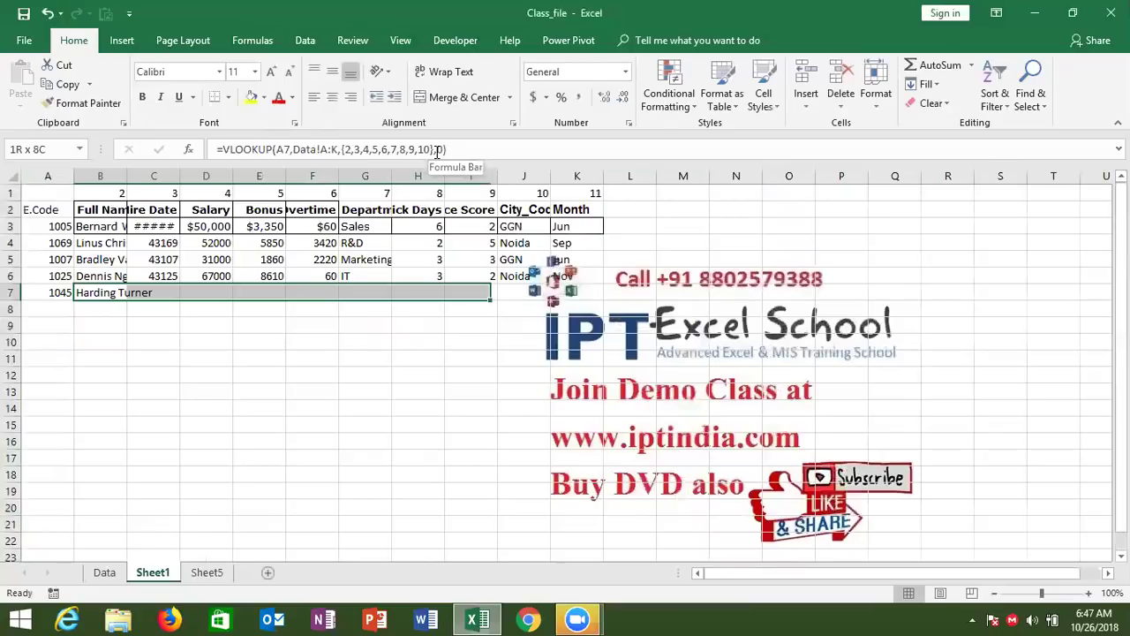
{"action": "key", "text": "shift+Right"}
{"action": "key", "text": "shift+Right"}
- Enter the VLOOKUP as an array formula so row 7 fills with employee 1045's details
{"action": "left_click", "coordinate": [402, 148]}
{"action": "left_click", "coordinate": [403, 148]}
{"action": "key", "text": "ctrl+shift+Return"}
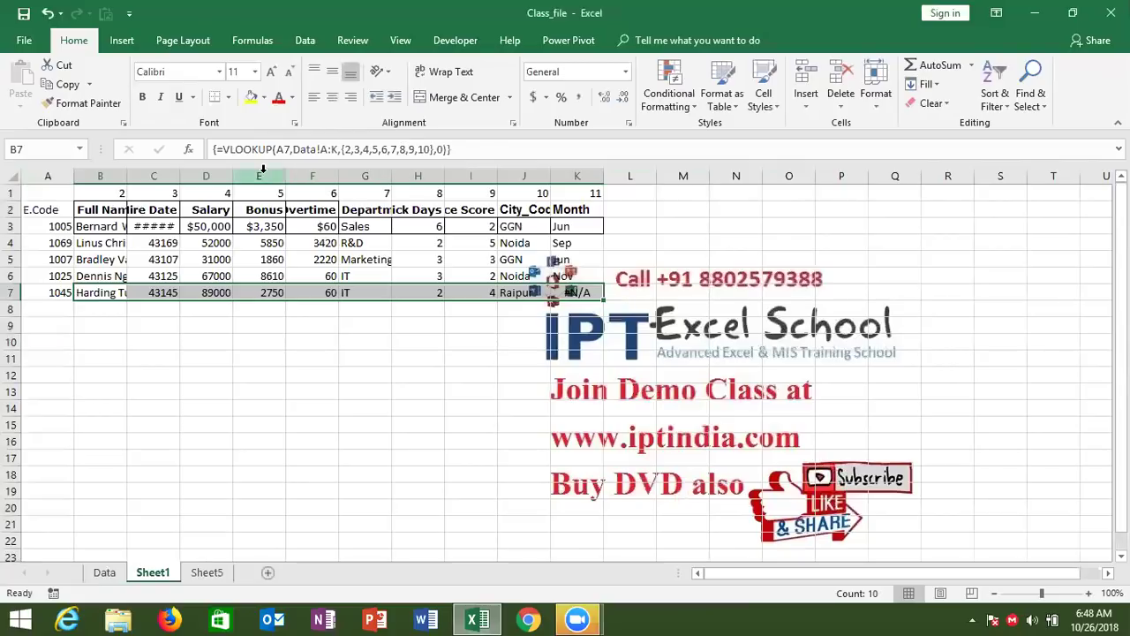
- Copy the Full Name, Salary and Department headers from B2, D2 and G2
{"action": "left_click", "coordinate": [119, 204]}
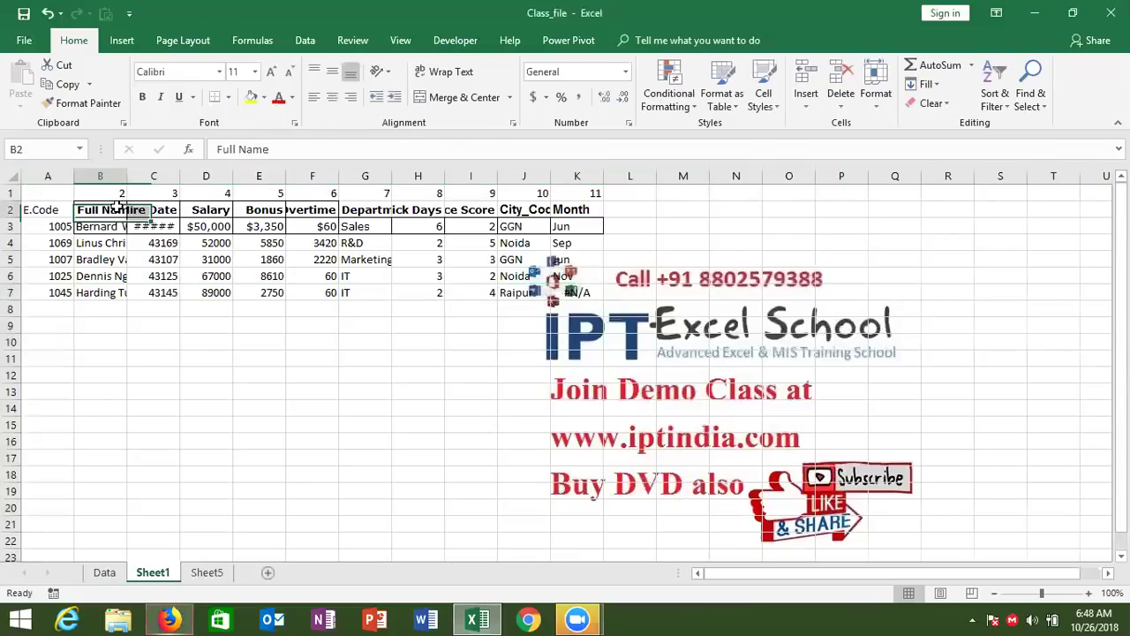
{"action": "left_click", "coordinate": [210, 209], "text": "ctrl"}
{"action": "left_click", "coordinate": [362, 210], "text": "ctrl"}
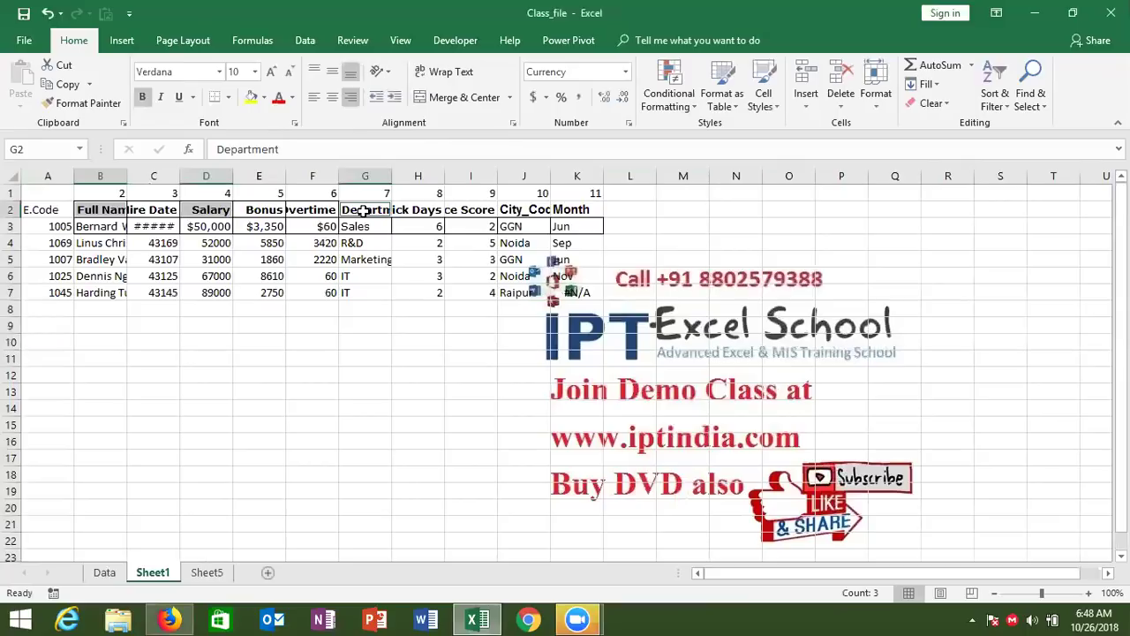
{"action": "key", "text": "ctrl+c"}
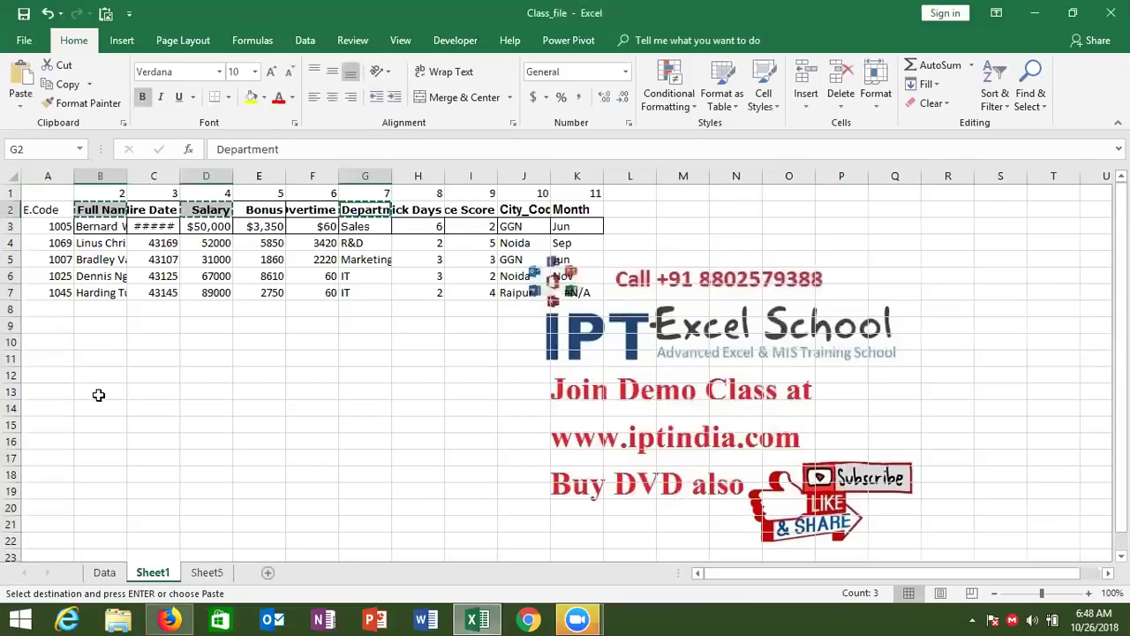
- Paste the three headers into row 13 starting at B13 and autofit columns D and B
{"action": "left_click", "coordinate": [98, 393]}
{"action": "key", "text": "ctrl+v"}
{"action": "key", "text": "Escape"}
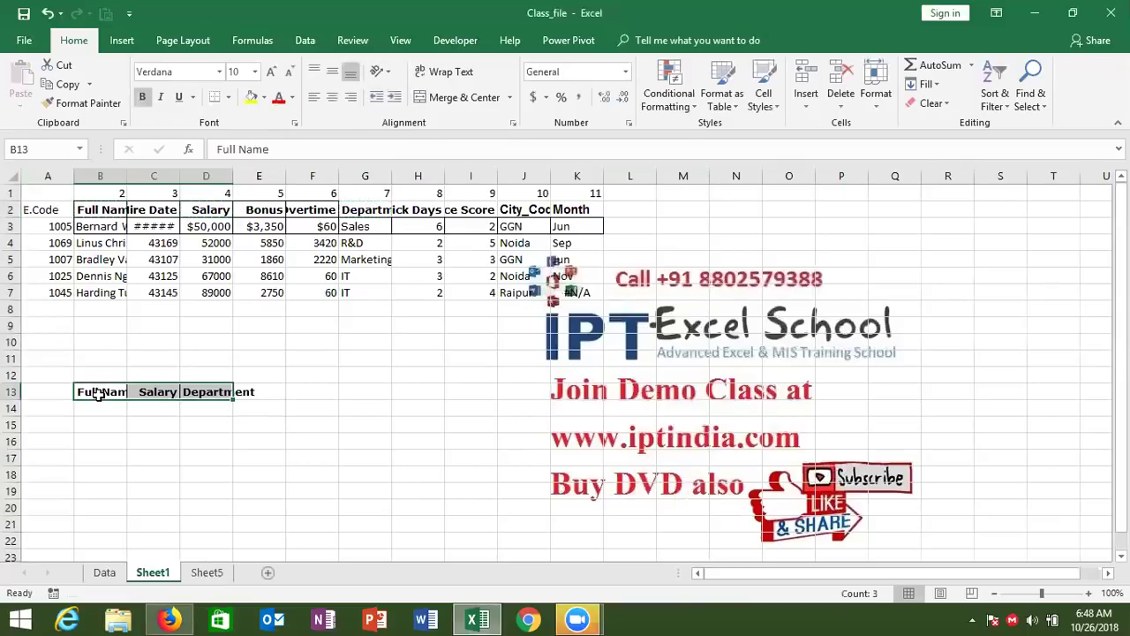
{"action": "double_click", "coordinate": [233, 176]}
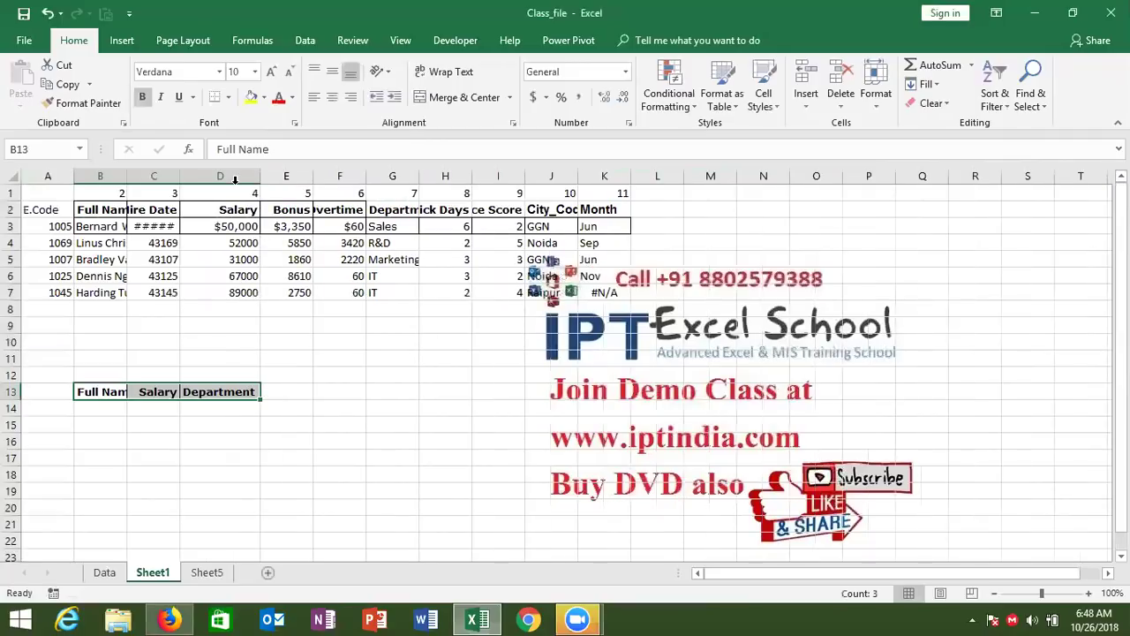
{"action": "double_click", "coordinate": [127, 177]}
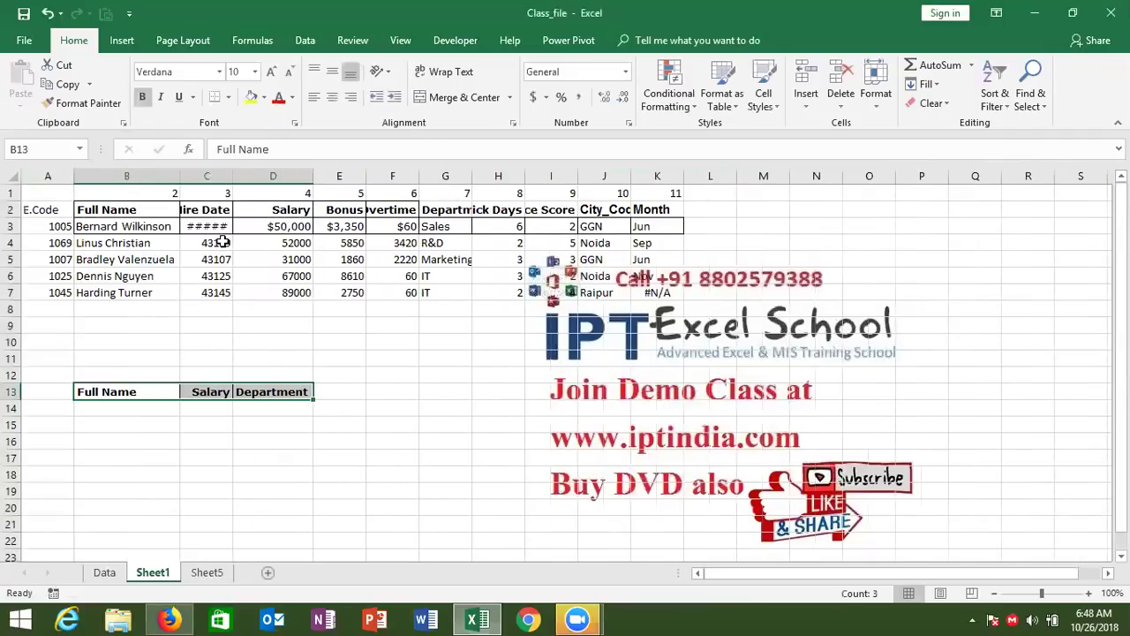
- Copy the Month header from K2 into E13
{"action": "left_click", "coordinate": [217, 209]}
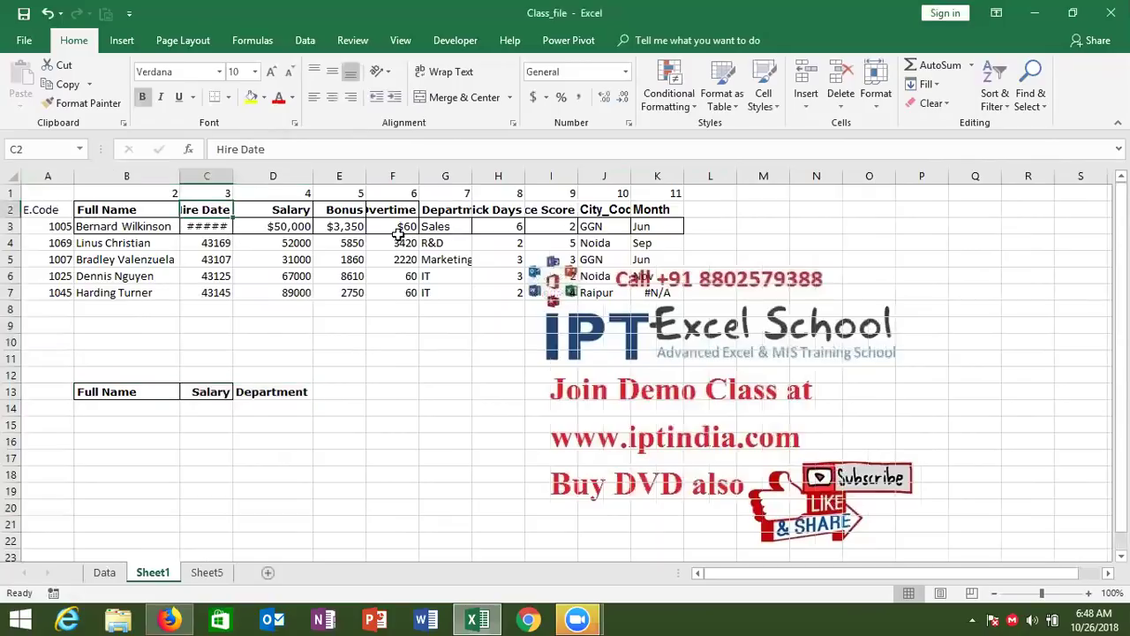
{"action": "left_click", "coordinate": [602, 211]}
{"action": "left_click", "coordinate": [291, 215]}
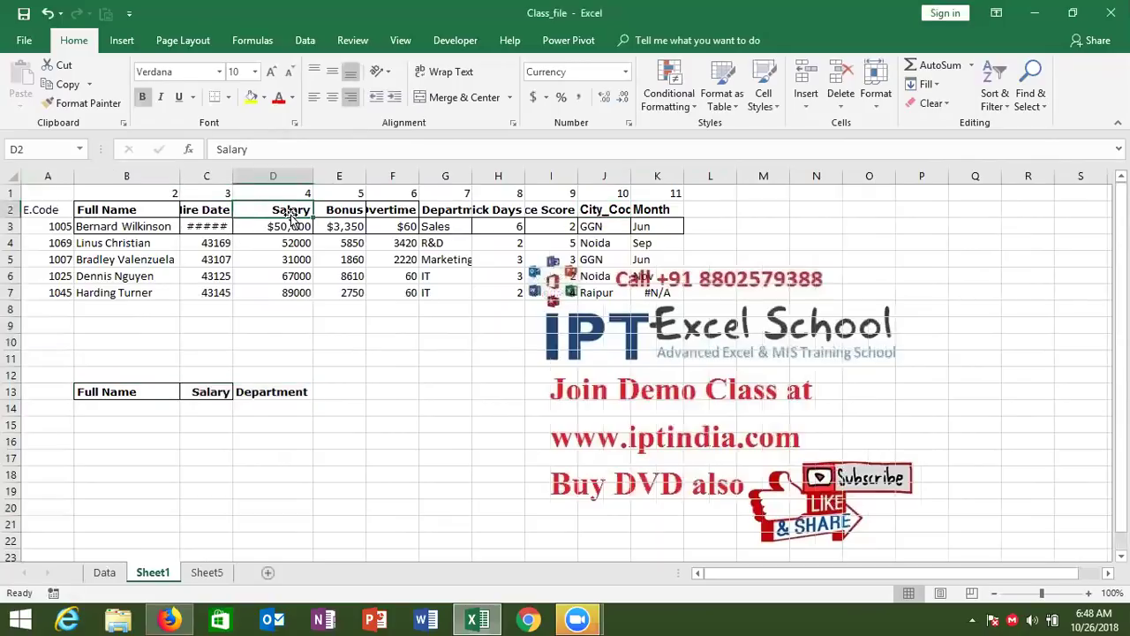
{"action": "left_click", "coordinate": [650, 211]}
{"action": "key", "text": "ctrl+c"}
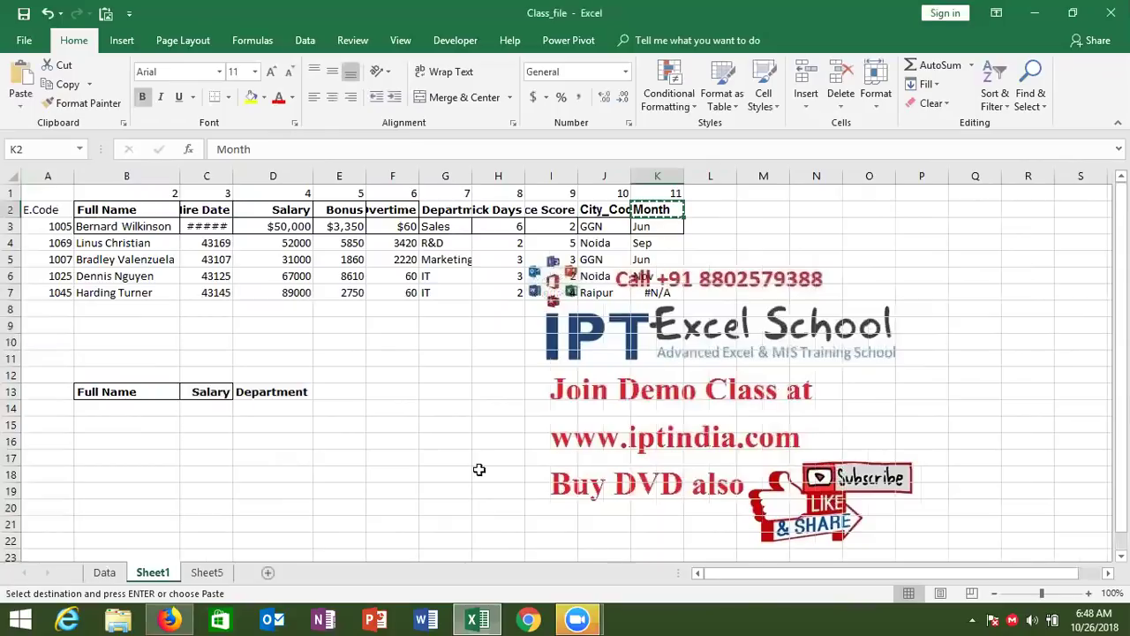
{"action": "left_click", "coordinate": [349, 390]}
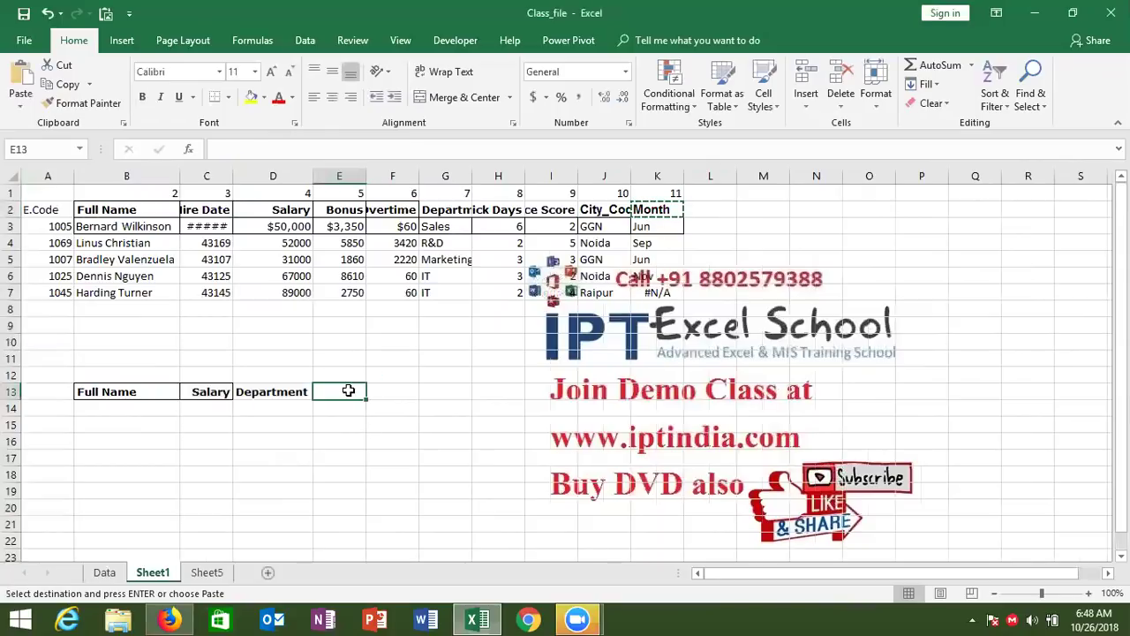
{"action": "key", "text": "ctrl+v"}
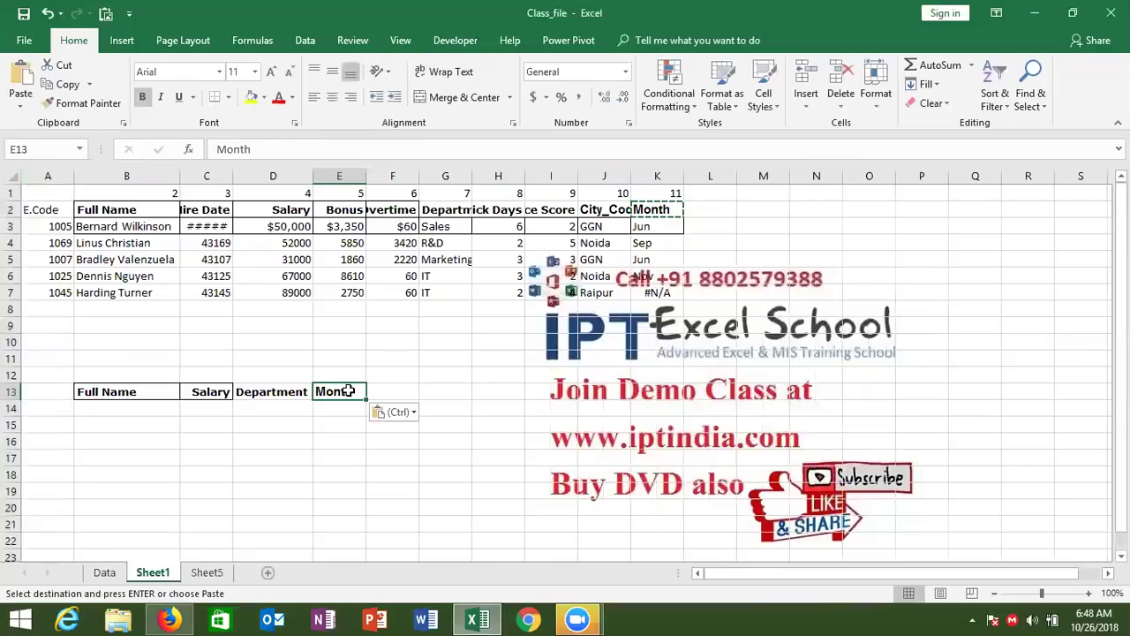
- Enter E.Code 1036 in A14, discard a stray entry, and move to B12
{"action": "key", "text": "Down"}
{"action": "key", "text": "Left"}
{"action": "key", "text": "Left"}
{"action": "key", "text": "Left"}
{"action": "key", "text": "Left"}
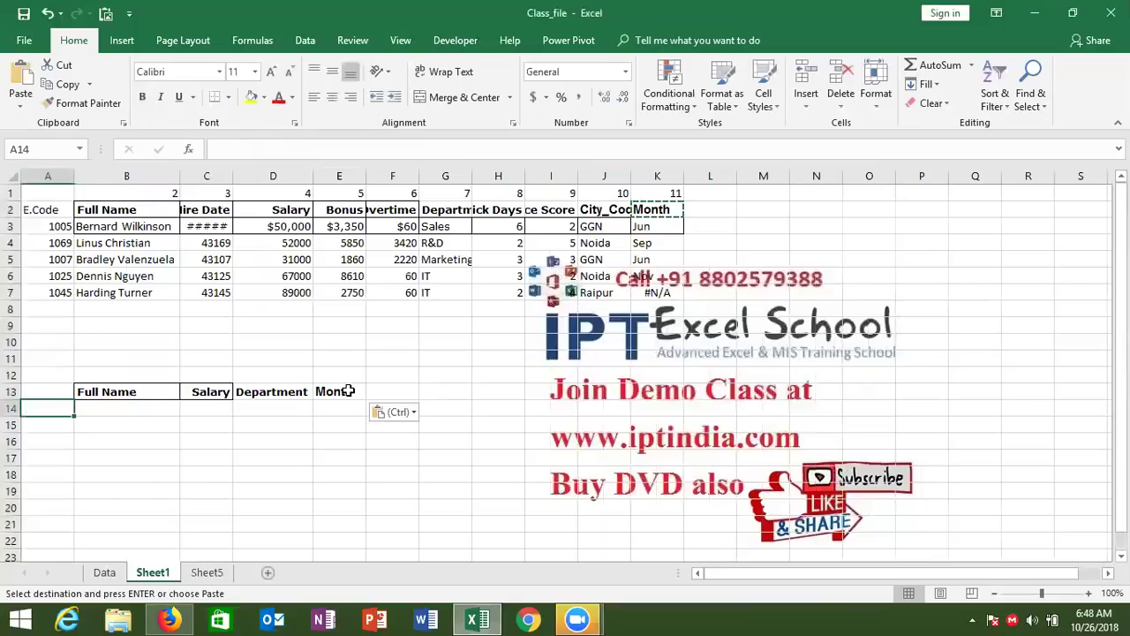
{"action": "type", "text": "1036"}
{"action": "key", "text": "Return"}
{"action": "type", "text": "11"}
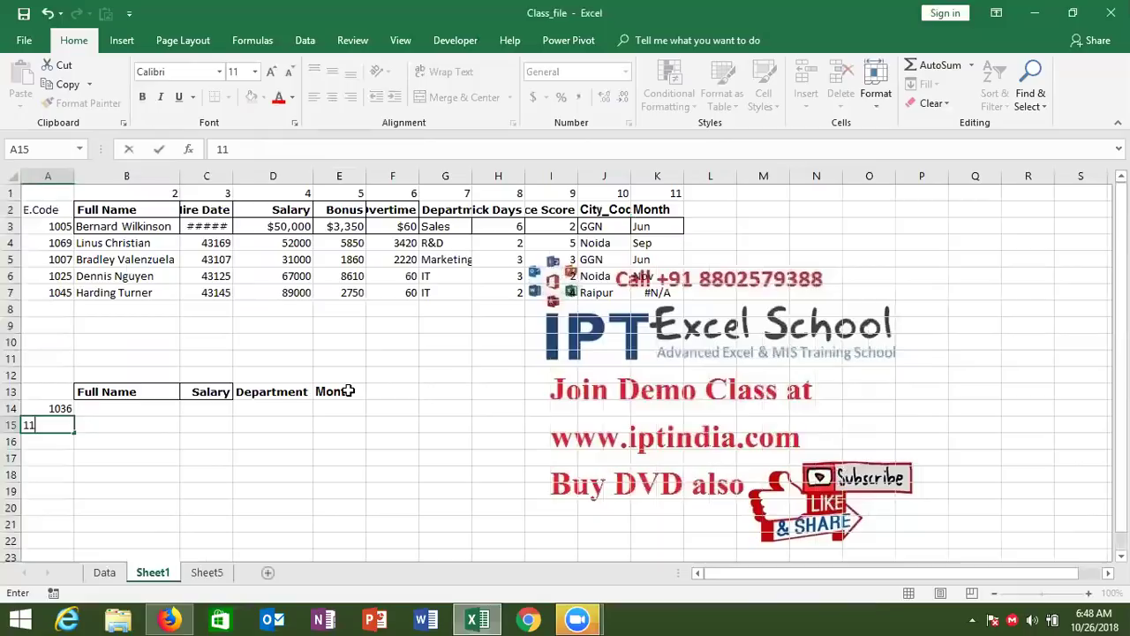
{"action": "key", "text": "Escape"}
{"action": "key", "text": "Up"}
{"action": "key", "text": "Up"}
{"action": "key", "text": "Up"}
{"action": "key", "text": "Right"}
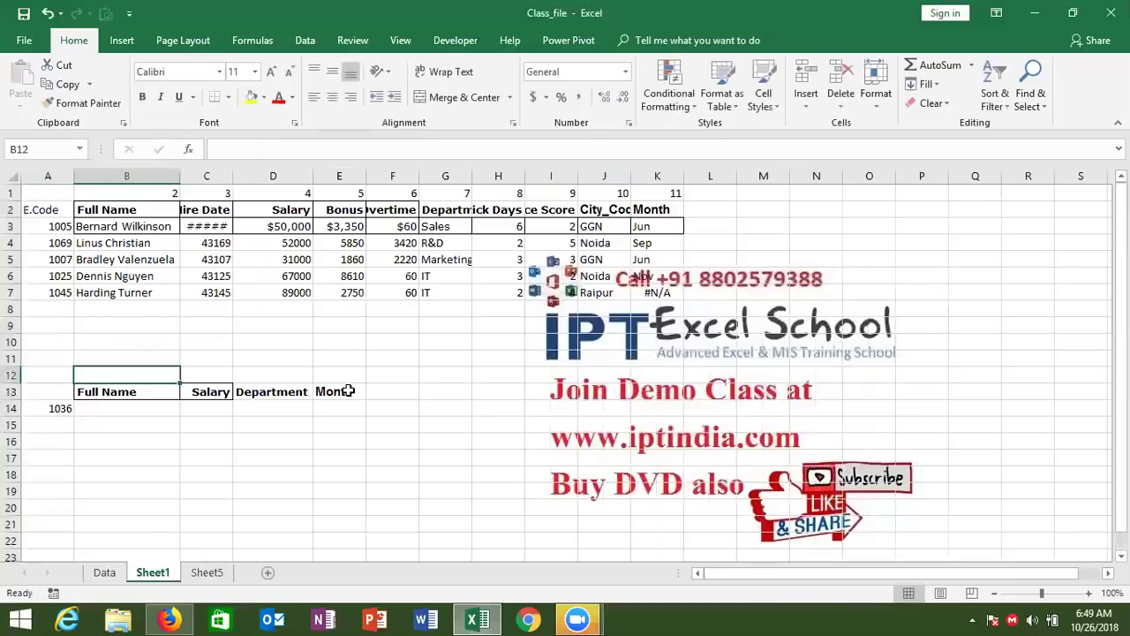
- Enter =MATCH(B13,Data!1:1,0) in B12 so it returns 2 for Full Name
{"action": "type", "text": "=mat"}
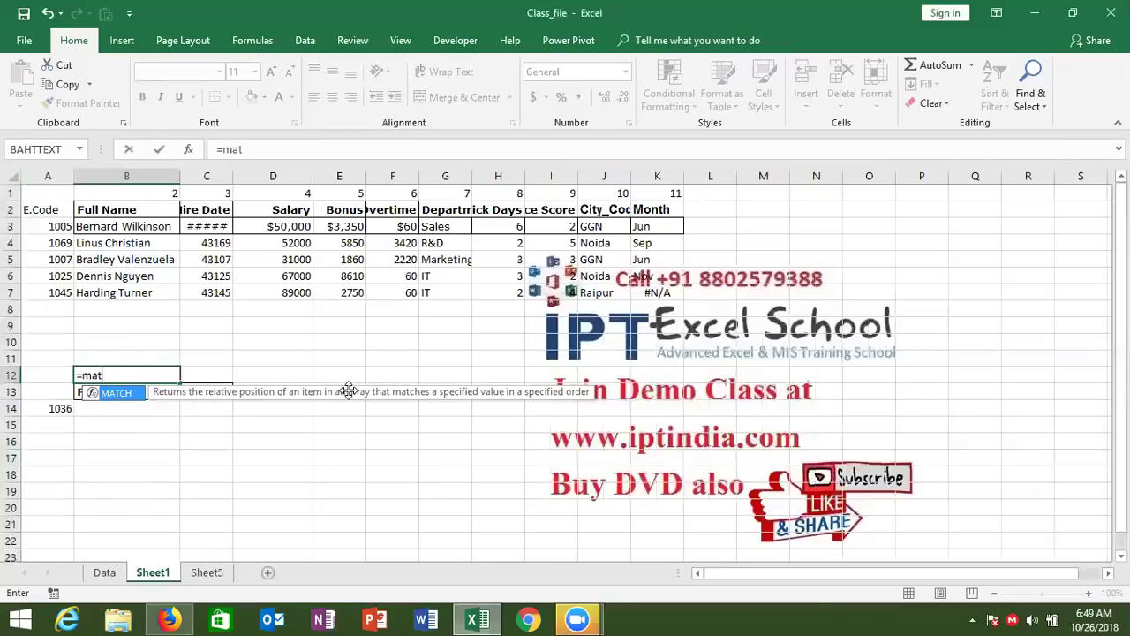
{"action": "key", "text": "Tab"}
{"action": "key", "text": "Down"}
{"action": "type", "text": ","}
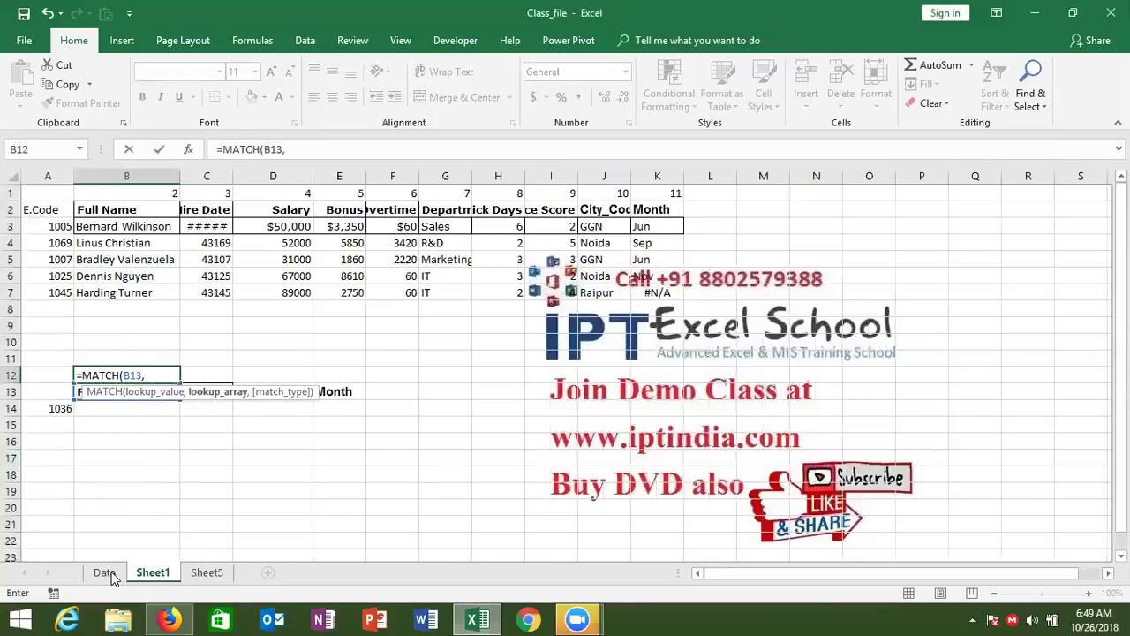
{"action": "left_click", "coordinate": [104, 572]}
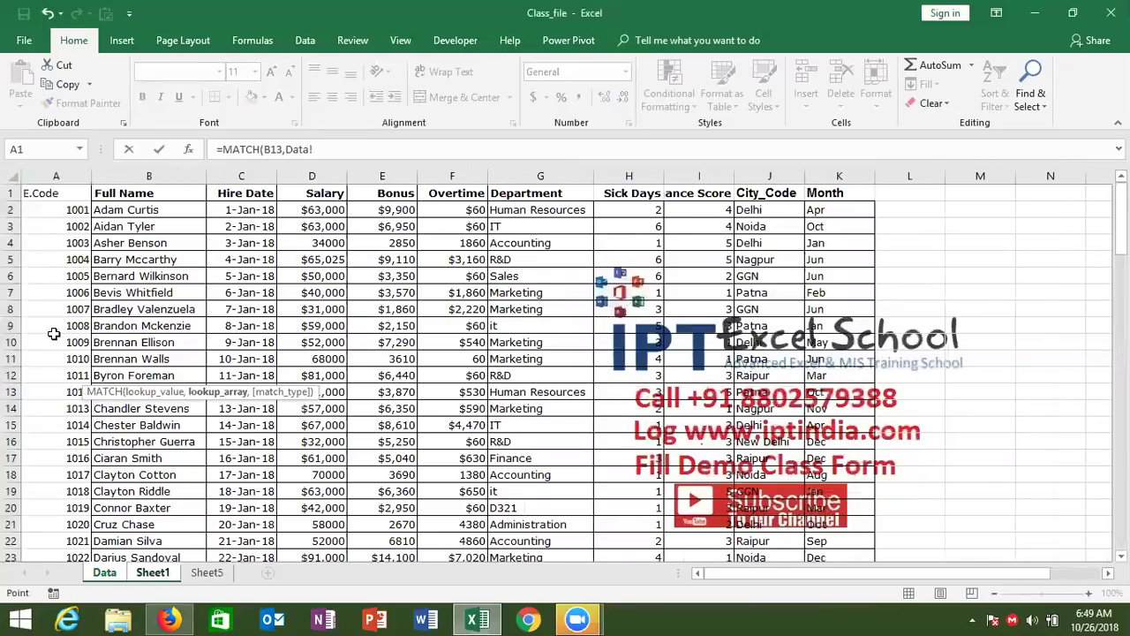
{"action": "left_click", "coordinate": [10, 192]}
{"action": "type", "text": ",0"}
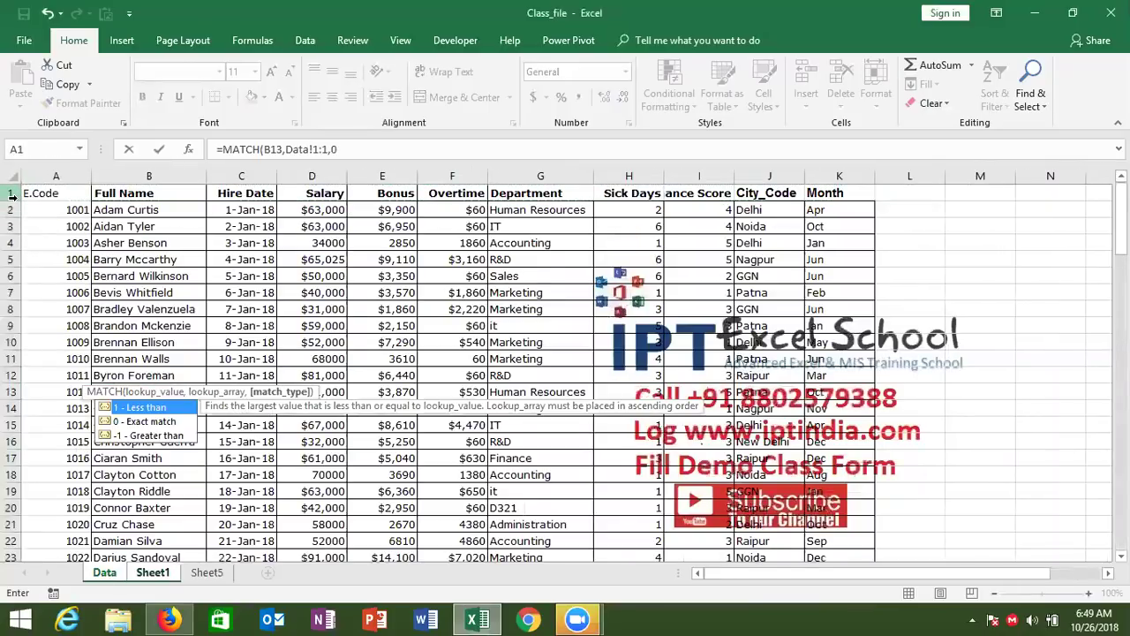
{"action": "type", "text": ")"}
{"action": "key", "text": "Return"}
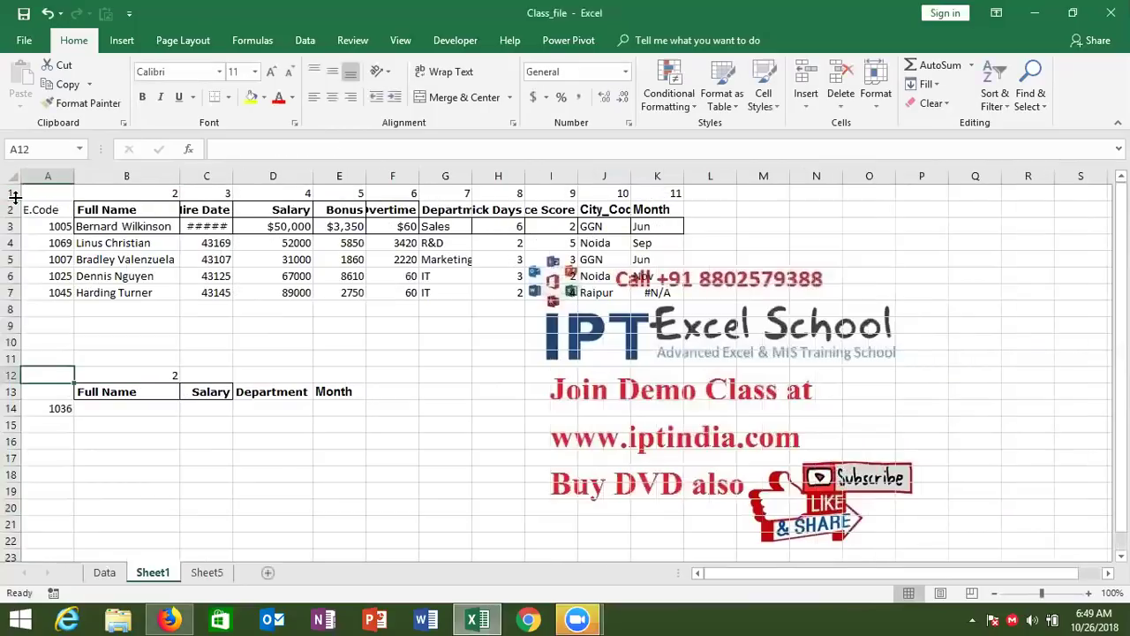
- Review B12's MATCH formula and confirm it unchanged
{"action": "key", "text": "Right"}
{"action": "key", "text": "Right"}
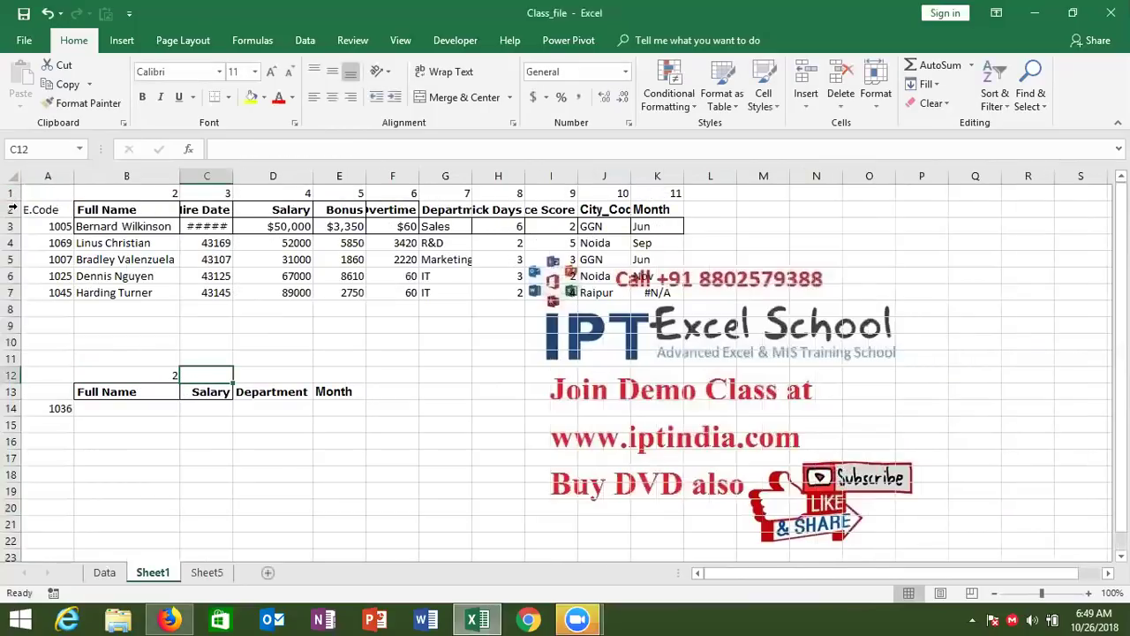
{"action": "double_click", "coordinate": [142, 371]}
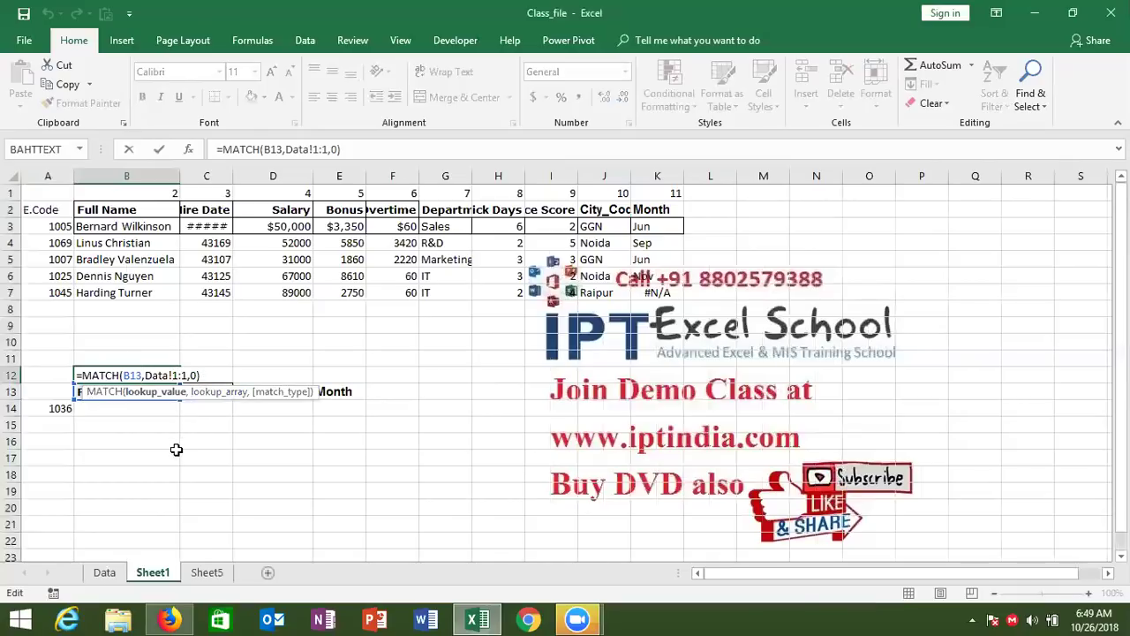
{"action": "key", "text": "Return"}
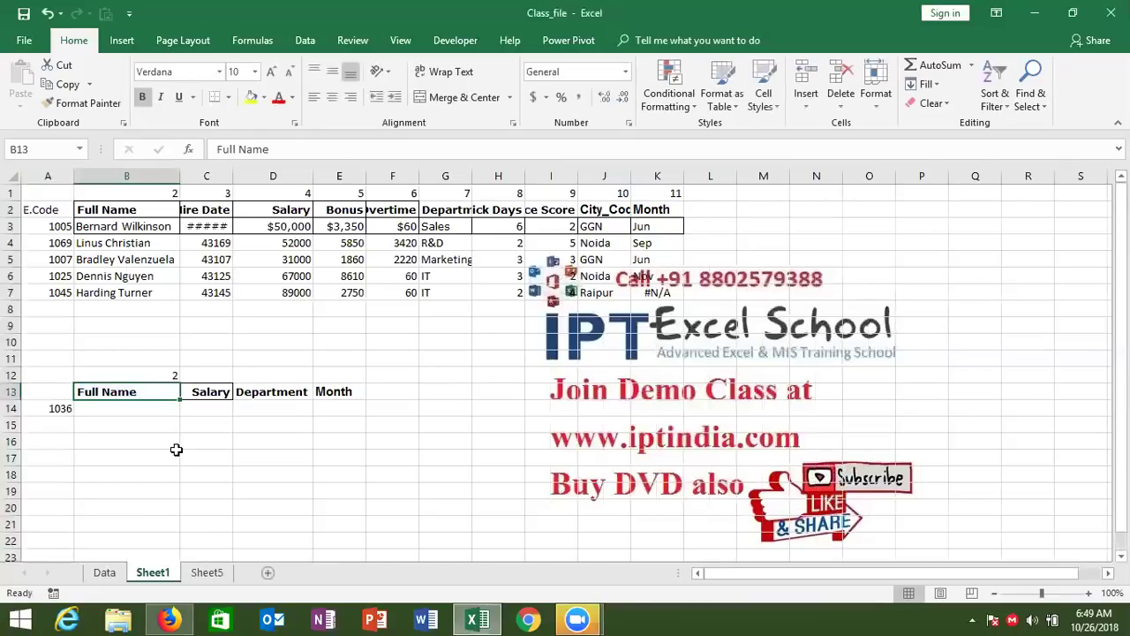
{"action": "key", "text": "Up"}
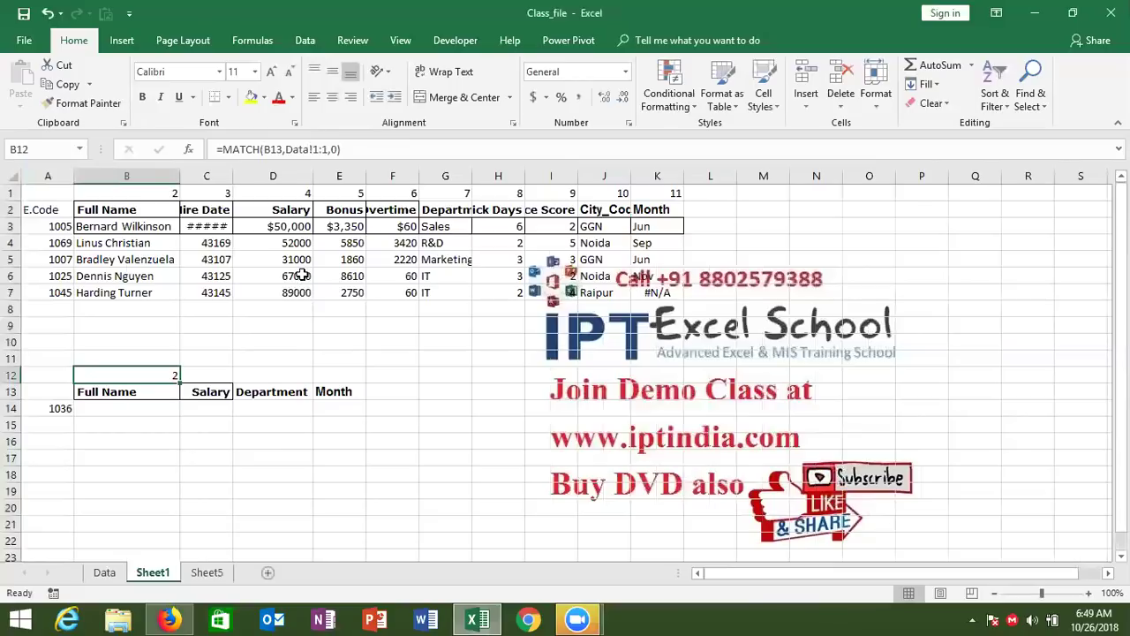
- Replace the B13 heading with City_Code copied from J2
{"action": "left_click", "coordinate": [607, 209]}
{"action": "key", "text": "ctrl+c"}
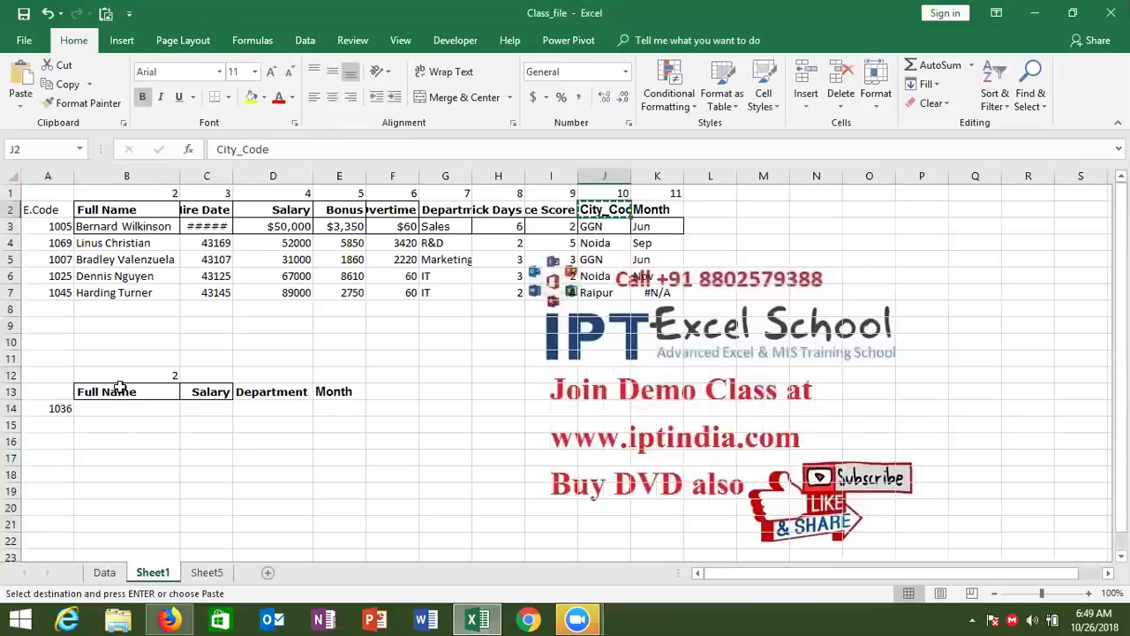
{"action": "left_click", "coordinate": [119, 392]}
{"action": "key", "text": "ctrl+v"}
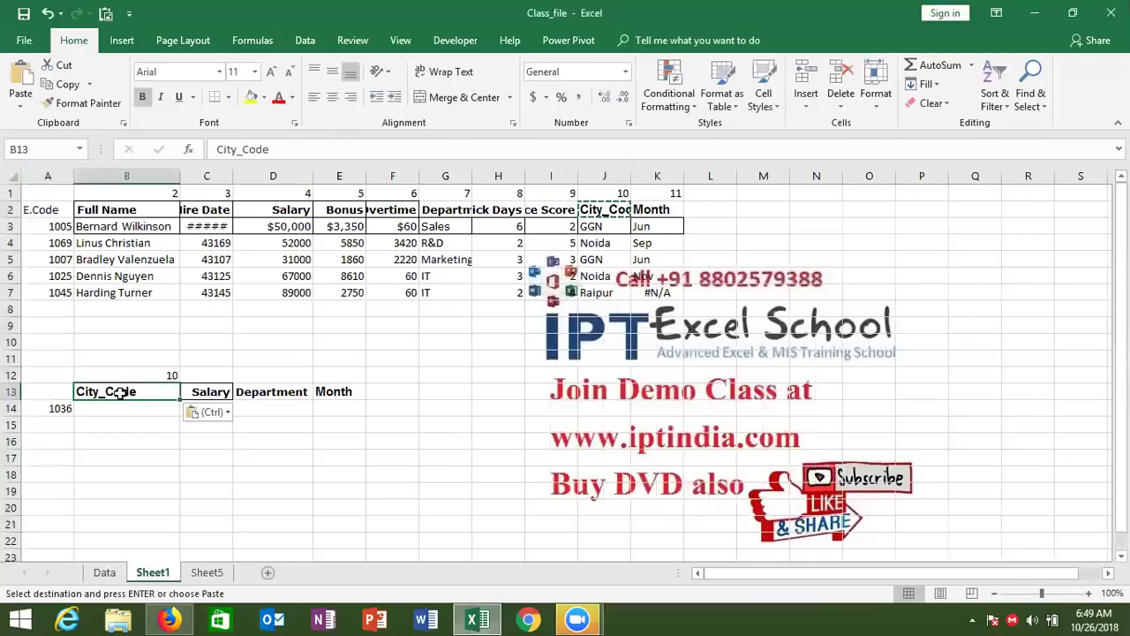
- Enter =VLOOKUP(A14,Data!A:K,Sheet1!B12,0) in B14, returning New Delhi for code 1036
{"action": "key", "text": "Down"}
{"action": "type", "text": "=vl"}
{"action": "key", "text": "Tab"}
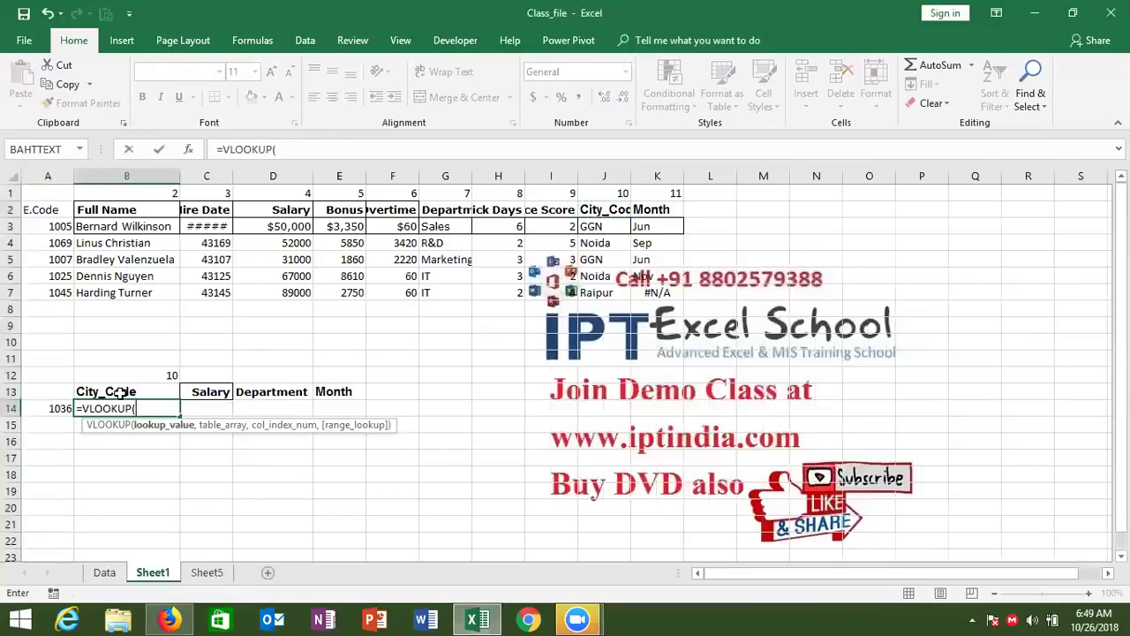
{"action": "key", "text": "Left"}
{"action": "type", "text": ","}
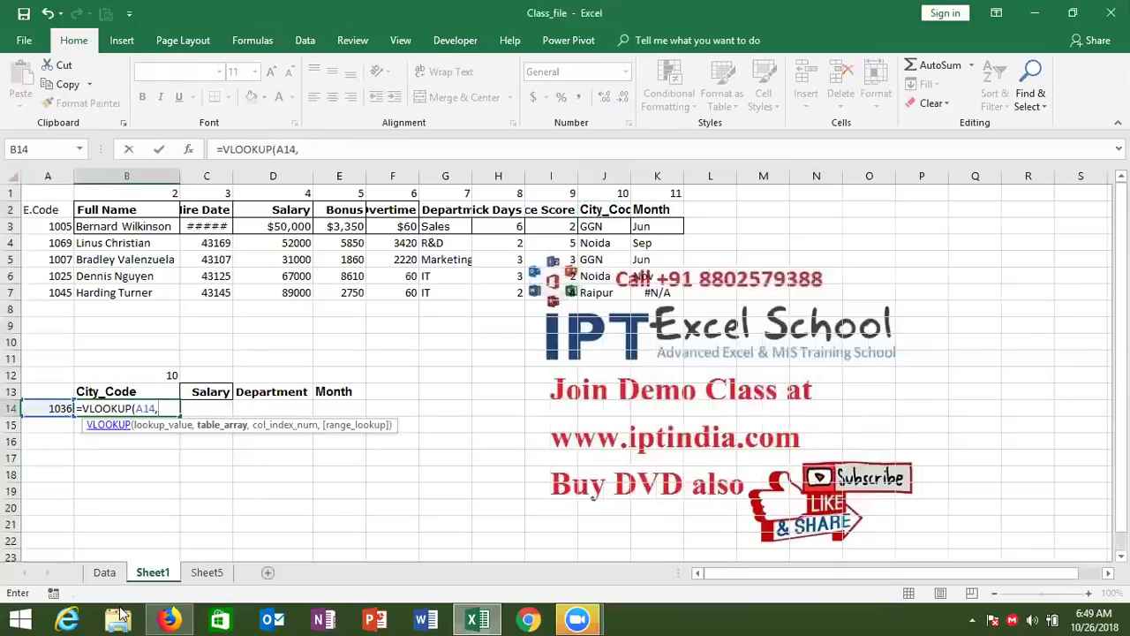
{"action": "left_click", "coordinate": [104, 572]}
{"action": "mouse_move", "coordinate": [55, 175]}
{"action": "left_mouse_down"}
{"action": "mouse_move", "coordinate": [329, 189]}
{"action": "mouse_move", "coordinate": [820, 130]}
{"action": "left_mouse_up"}
{"action": "type", "text": ","}
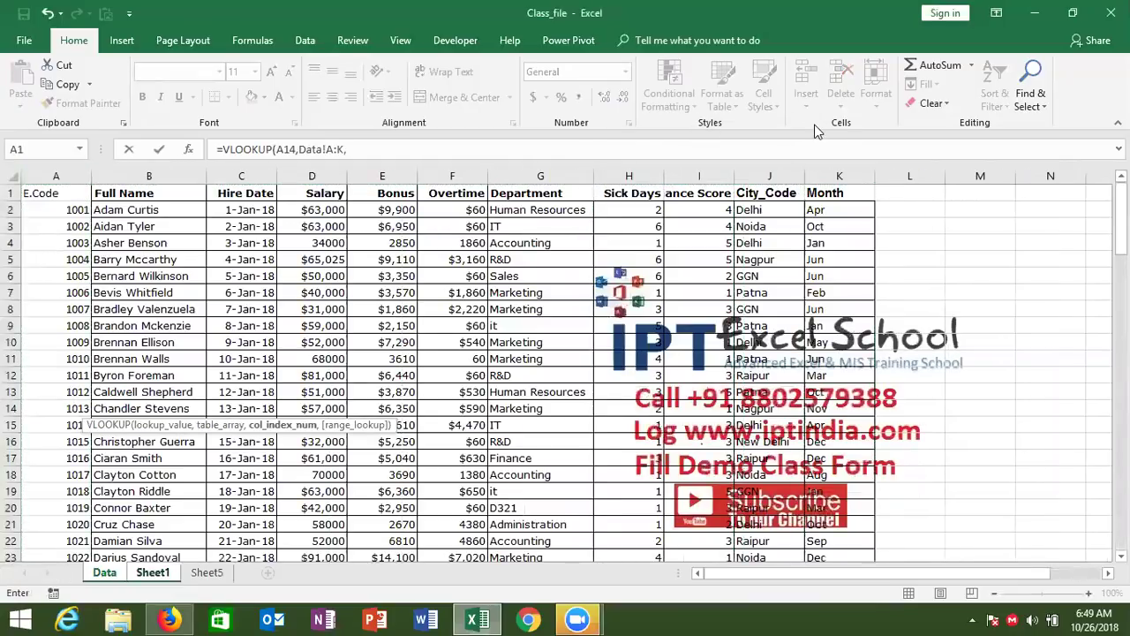
{"action": "left_click", "coordinate": [152, 572]}
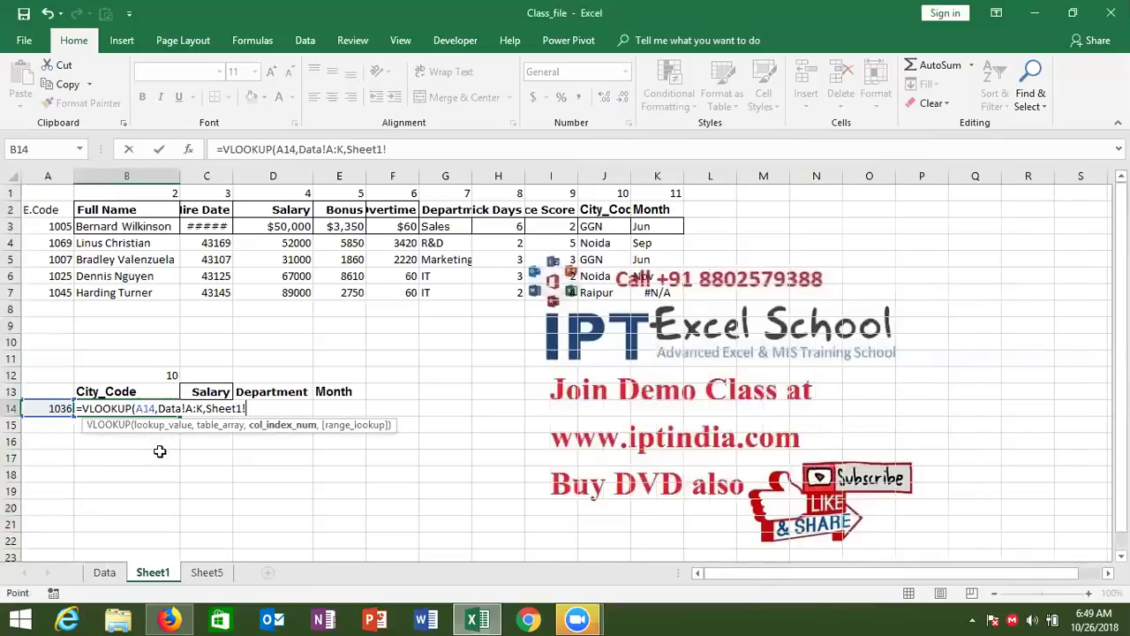
{"action": "left_click", "coordinate": [157, 371]}
{"action": "type", "text": ","}
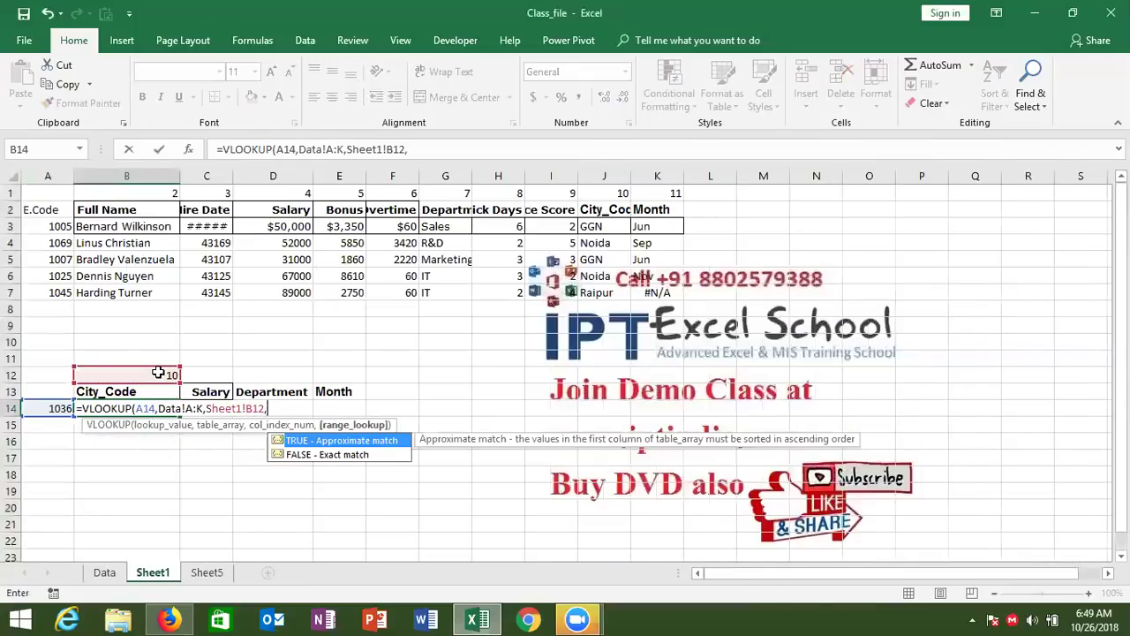
{"action": "type", "text": "0"}
{"action": "key", "text": "Return"}
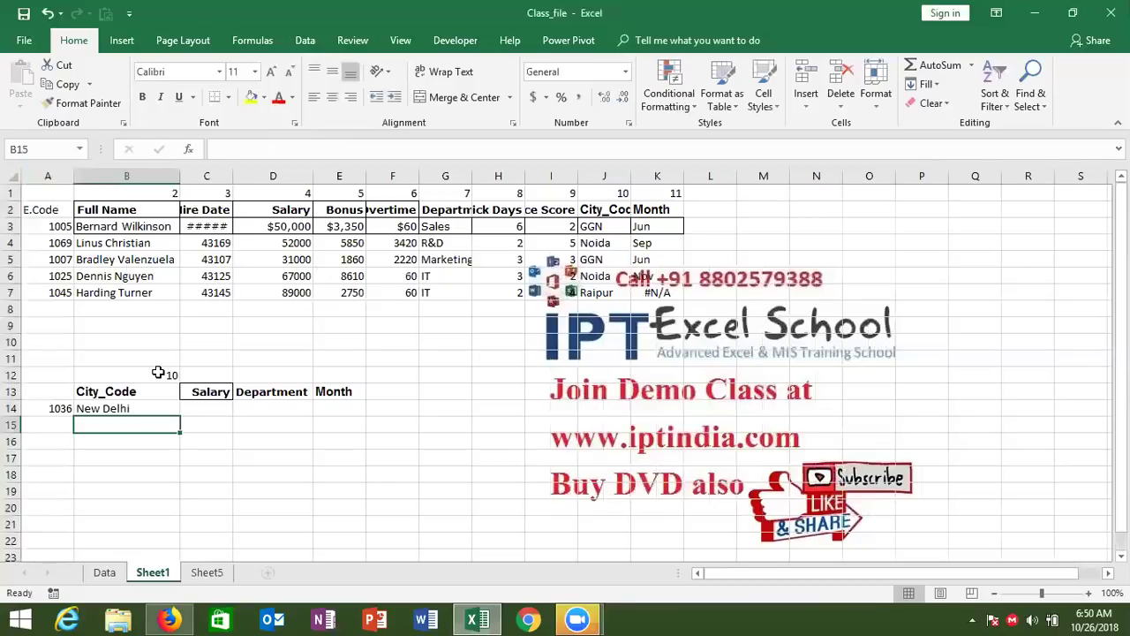
{"action": "key", "text": "Up"}
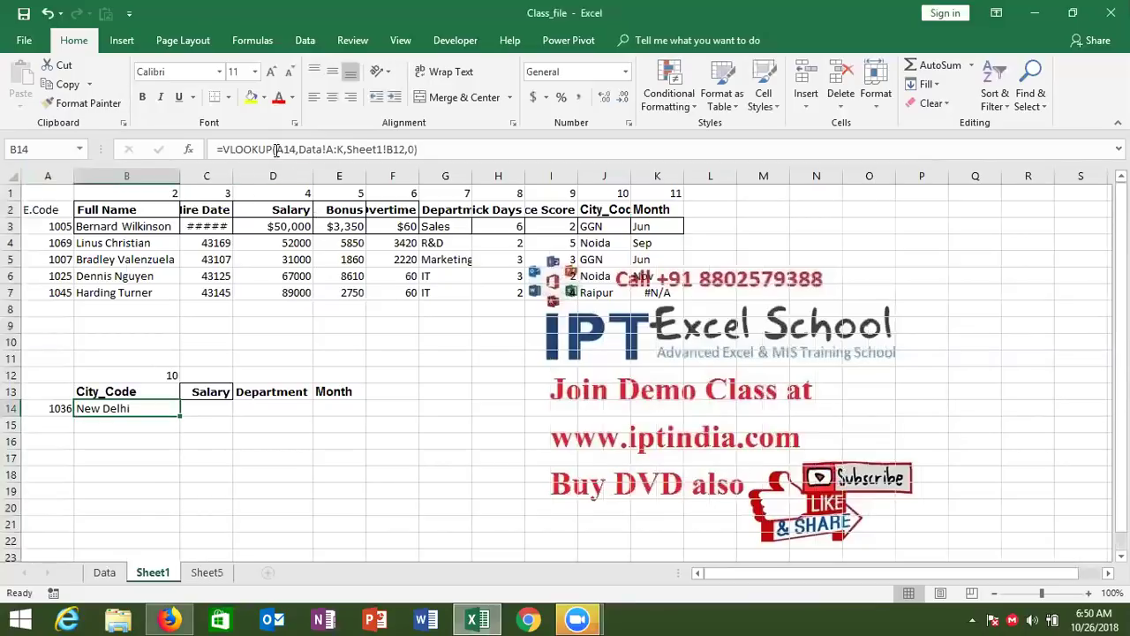
- Anchor B14's lookup value with $ and the table as Data!$A:$K
{"action": "left_click", "coordinate": [276, 150]}
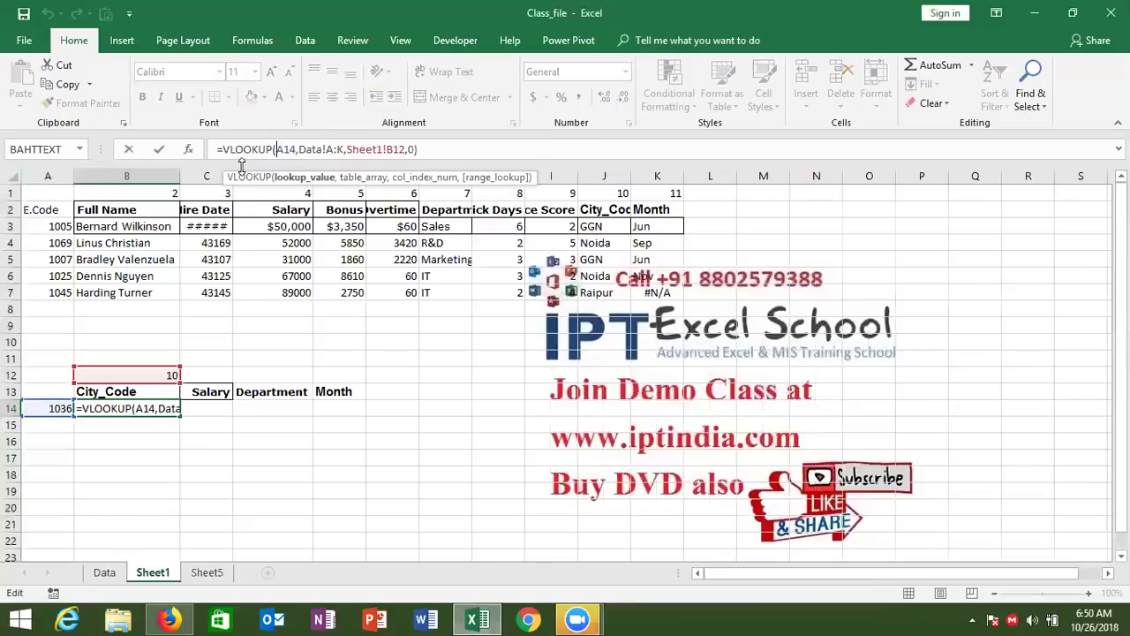
{"action": "type", "text": "$"}
{"action": "left_click", "coordinate": [337, 150]}
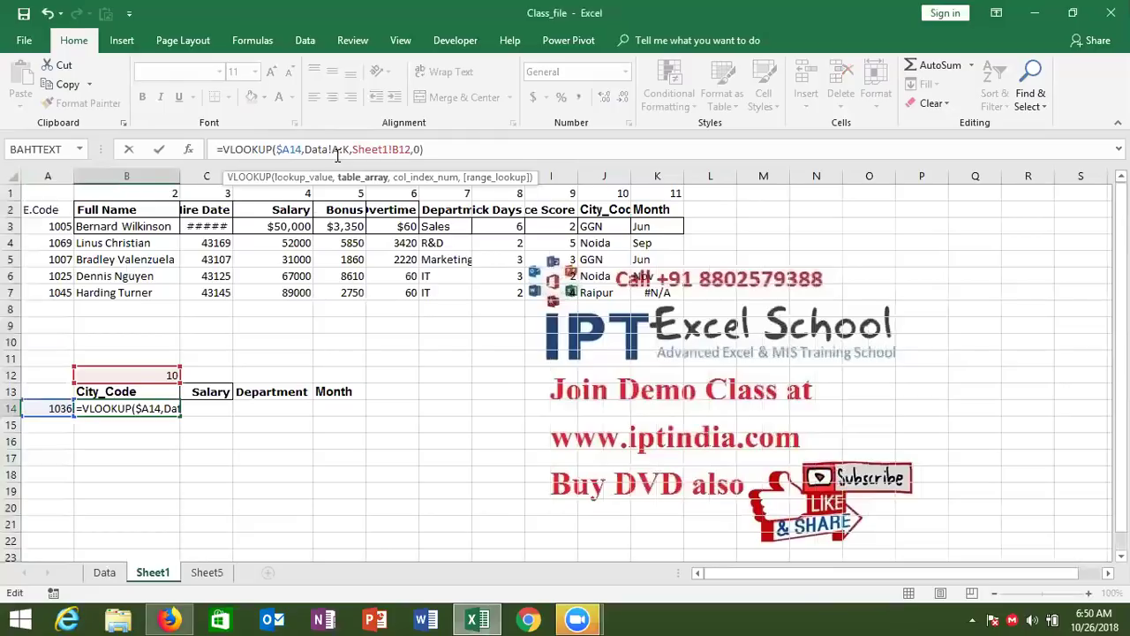
{"action": "key", "text": "F4"}
{"action": "key", "text": "ctrl+Return"}
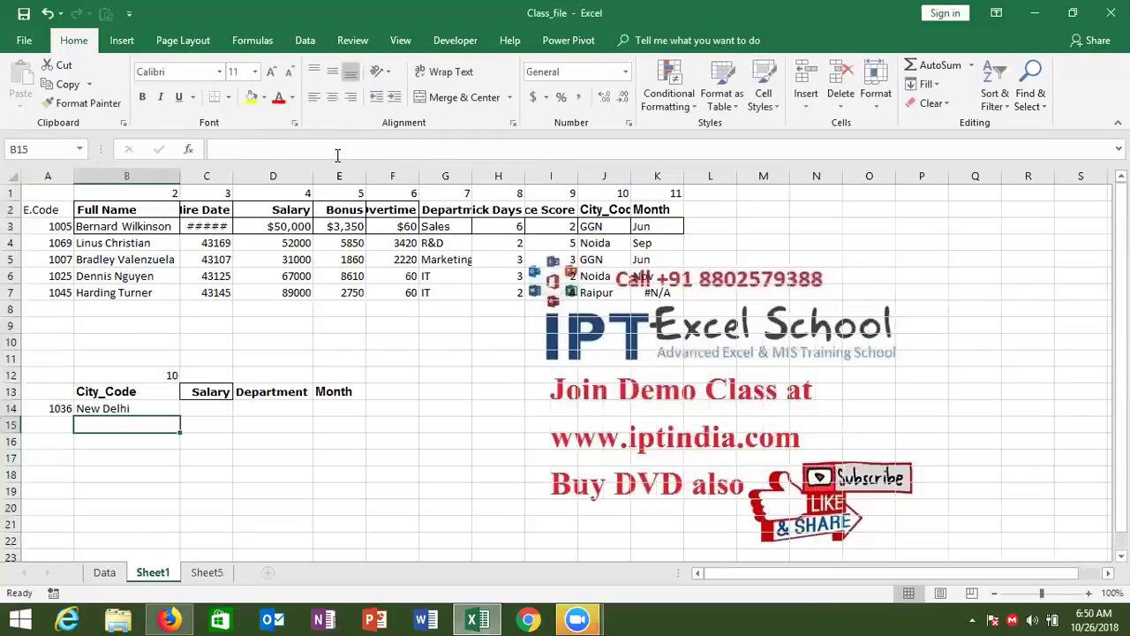
- Copy the MATCH expression from B12's formula and return to B14
{"action": "key", "text": "Up"}
{"action": "key", "text": "Up"}
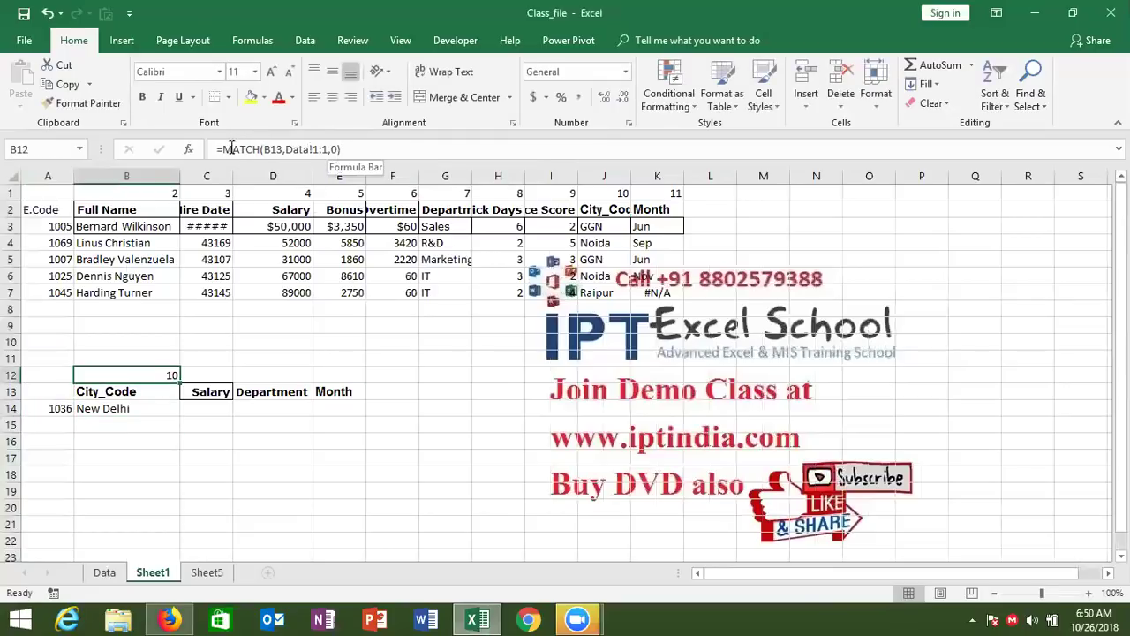
{"action": "left_click_drag", "start_coordinate": [224, 149], "coordinate": [371, 143]}
{"action": "key", "text": "ctrl+Return"}
{"action": "key", "text": "Down"}
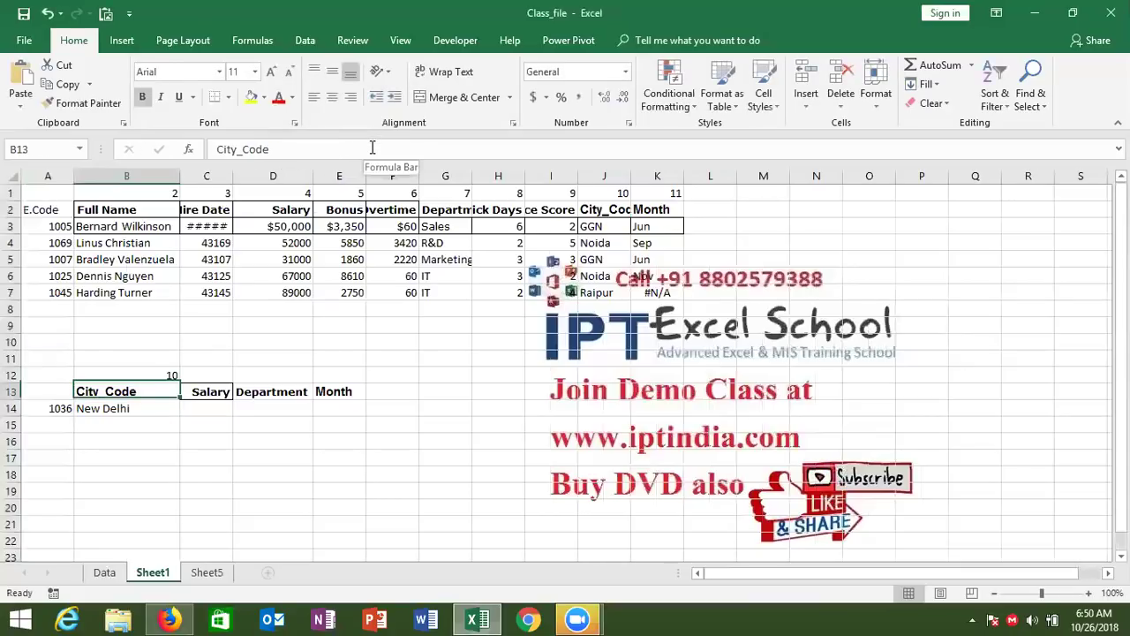
{"action": "key", "text": "Down"}
- Replace B14's column index with MATCH(B$13,Data!$1:$1,0) as a nested formula
{"action": "left_click", "coordinate": [420, 150]}
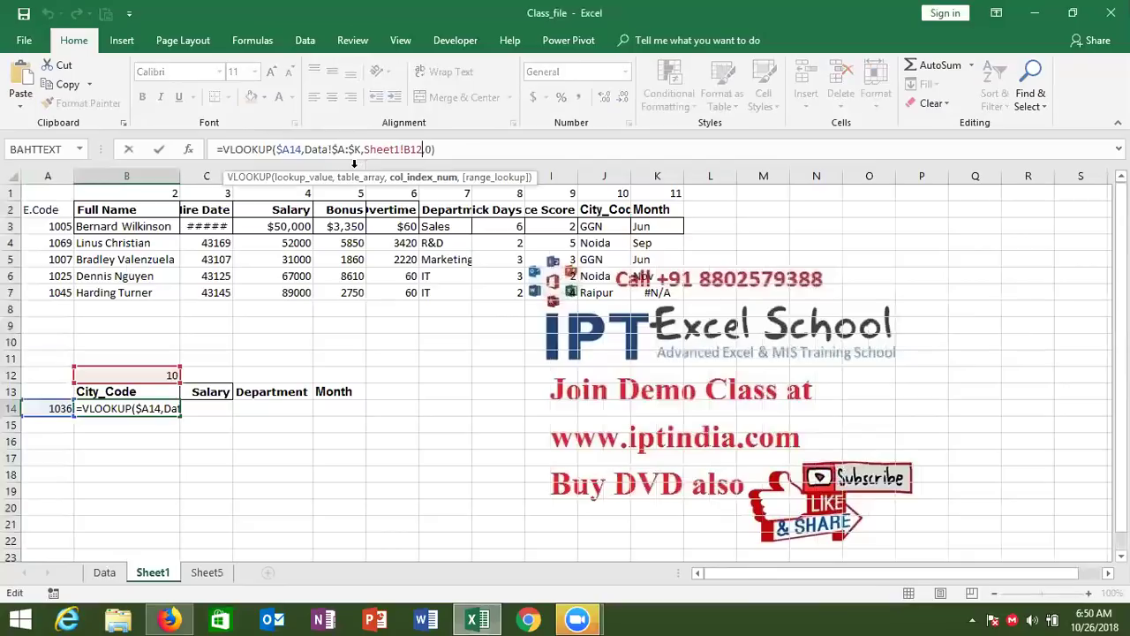
{"action": "key", "text": "BackSpace"}
{"action": "key", "text": "BackSpace"}
{"action": "key", "text": "BackSpace"}
{"action": "key", "text": "BackSpace"}
{"action": "key", "text": "BackSpace"}
{"action": "key", "text": "BackSpace"}
{"action": "key", "text": "BackSpace"}
{"action": "key", "text": "BackSpace"}
{"action": "key", "text": "BackSpace"}
{"action": "key", "text": "BackSpace"}
{"action": "type", "text": "MATCH(B13,Data!1:1,0)"}
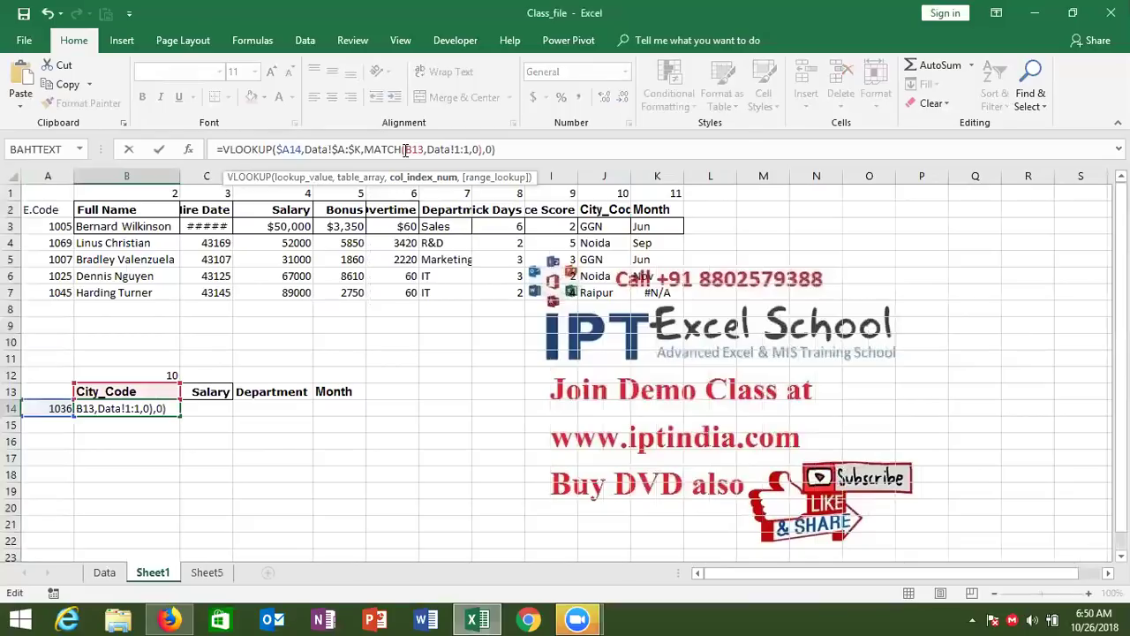
{"action": "left_click", "coordinate": [412, 151]}
{"action": "type", "text": "$"}
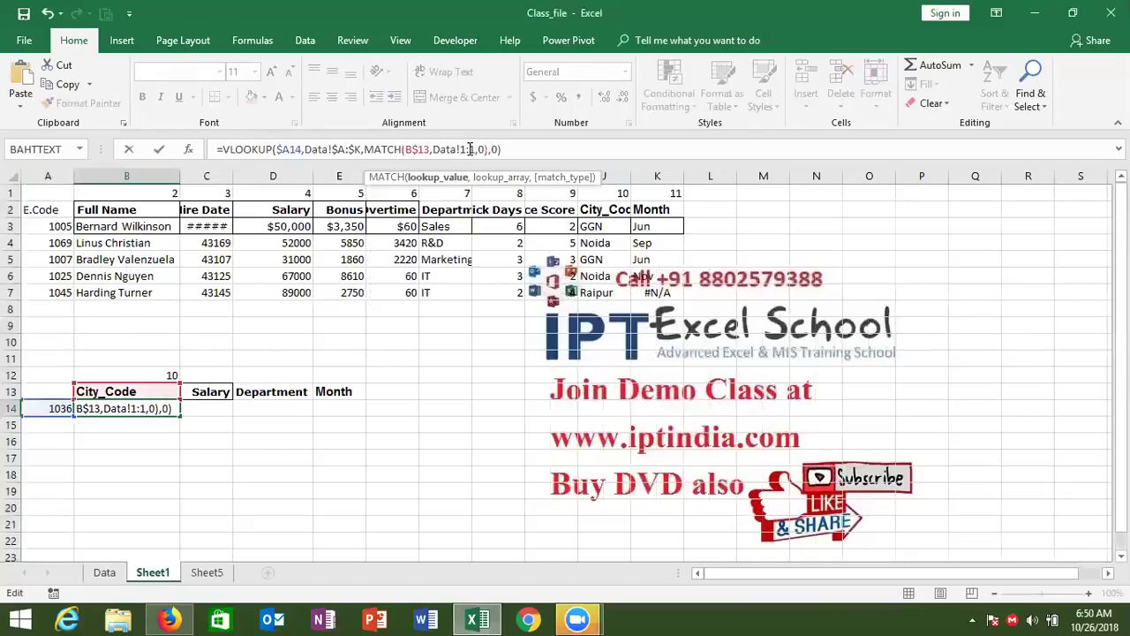
{"action": "left_click", "coordinate": [470, 149]}
{"action": "key", "text": "F4"}
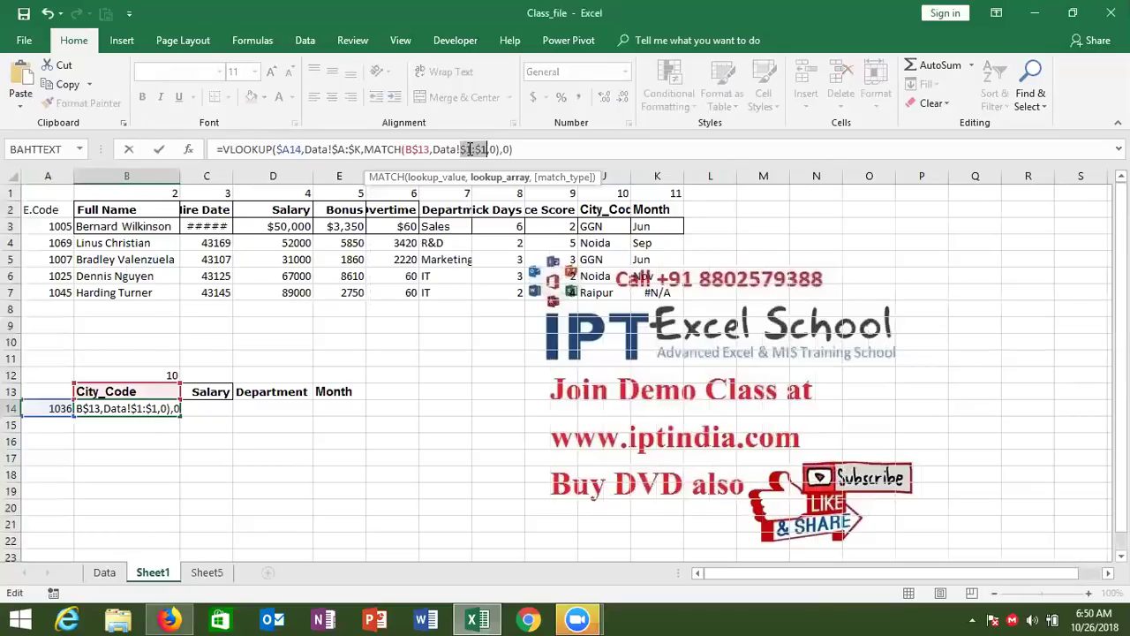
{"action": "key", "text": "ctrl+Return"}
- Fill B14's formula right through E14, showing New Delhi, 20000, Finance and Oct
{"action": "key", "text": "shift+Right"}
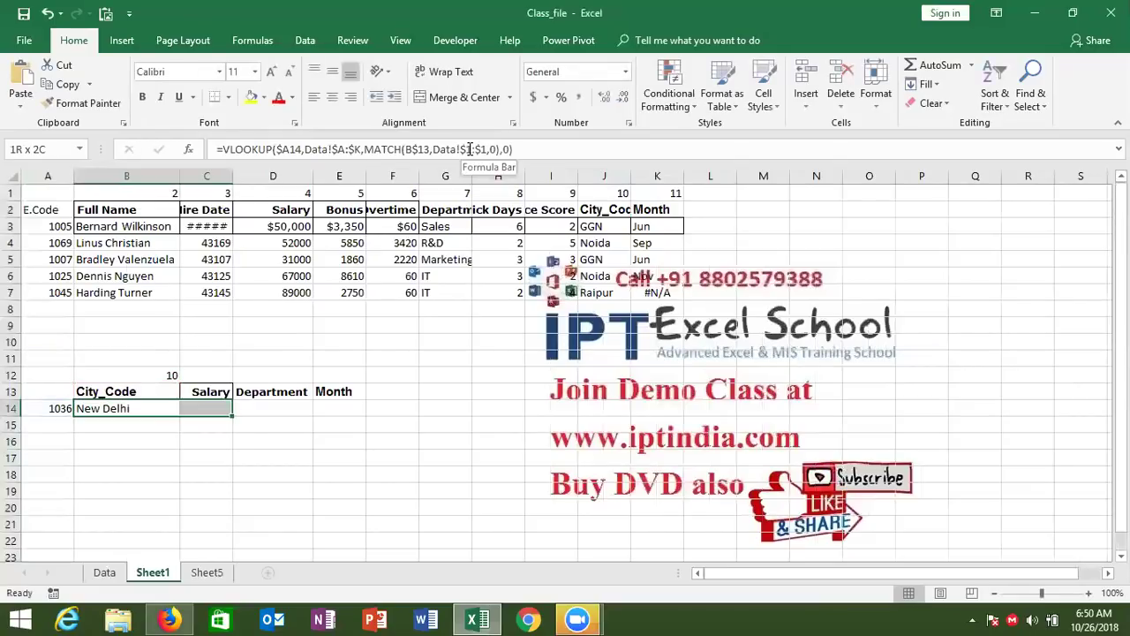
{"action": "key", "text": "shift+Right"}
{"action": "key", "text": "shift+Right"}
{"action": "key", "text": "ctrl+r"}
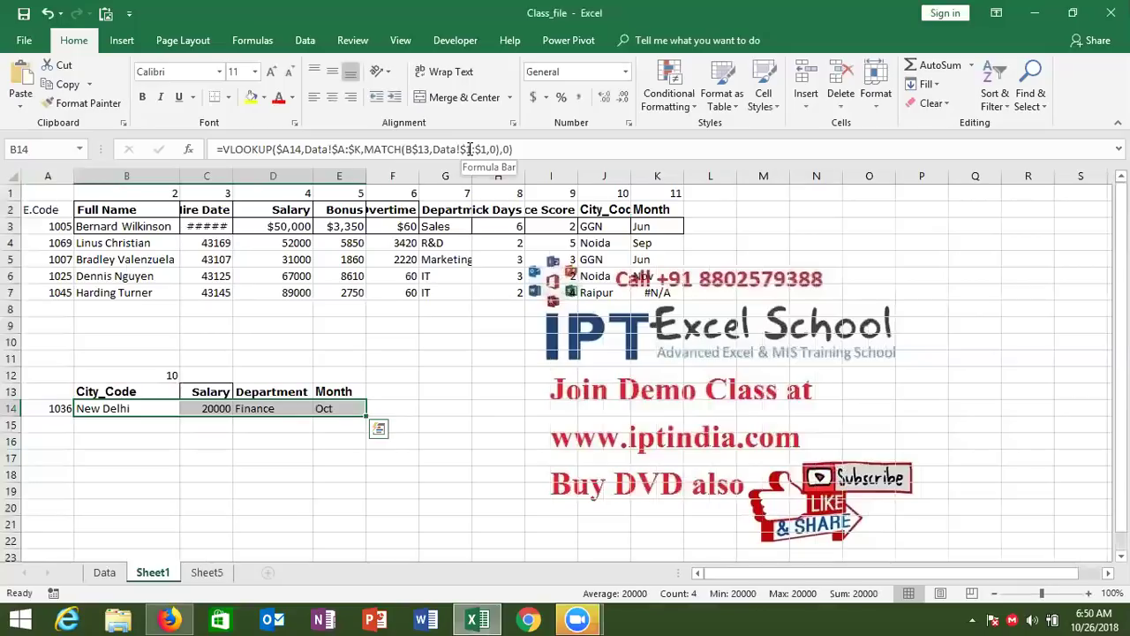
- Save the workbook and briefly select the employee names in B3:B7
{"action": "left_click", "coordinate": [23, 13]}
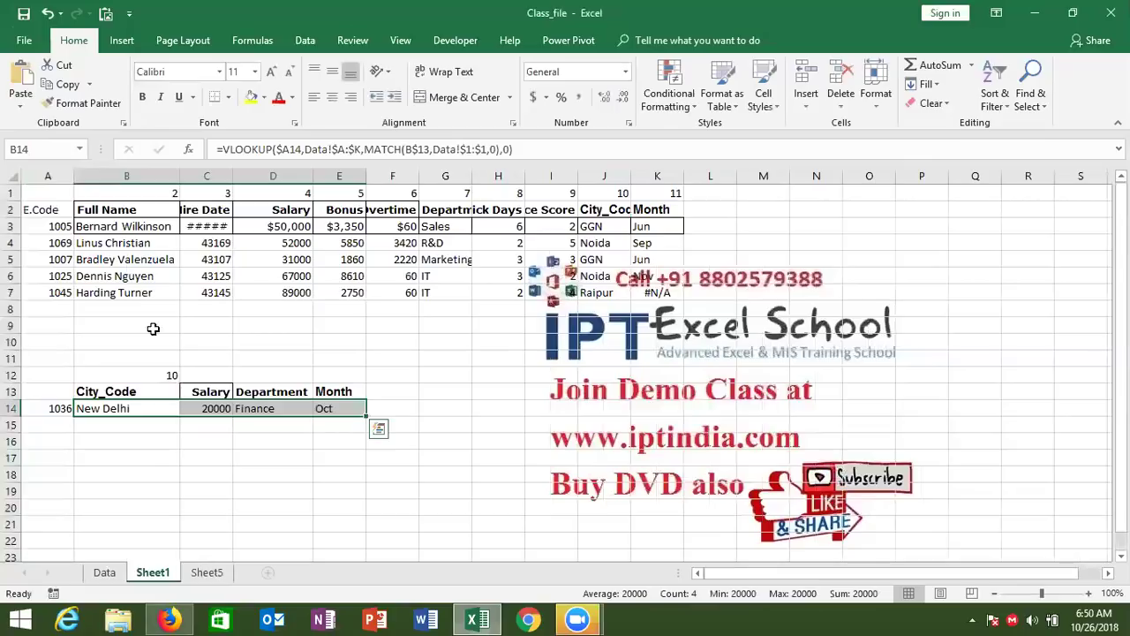
{"action": "left_click_drag", "start_coordinate": [113, 225], "coordinate": [113, 282]}
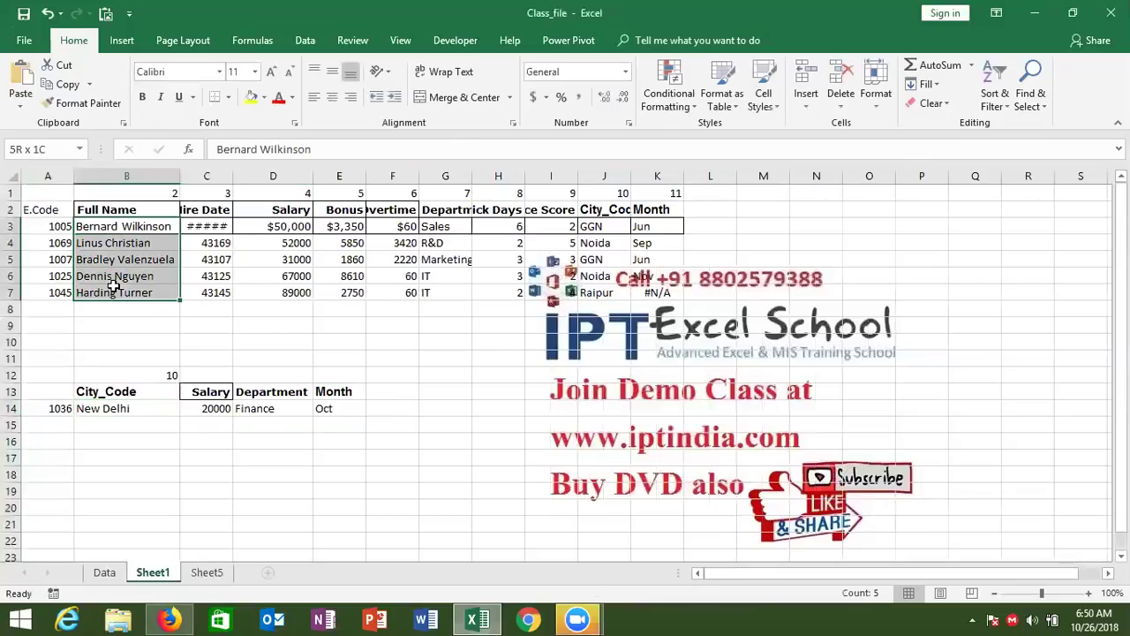
{"action": "left_click", "coordinate": [173, 441]}
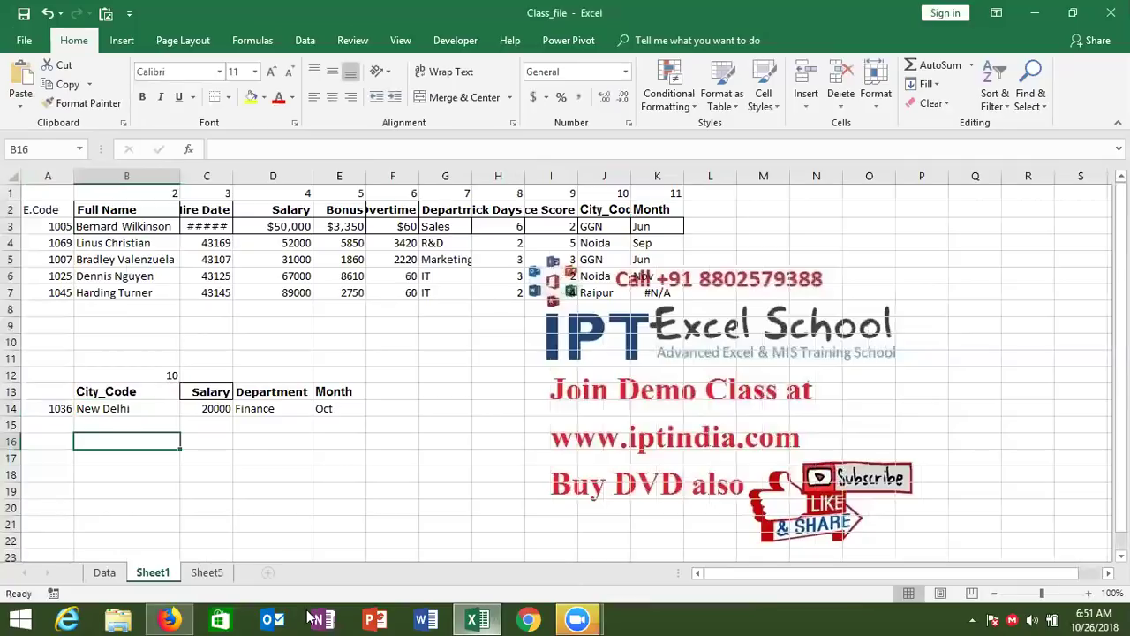
{"action": "left_click", "coordinate": [544, 618]}
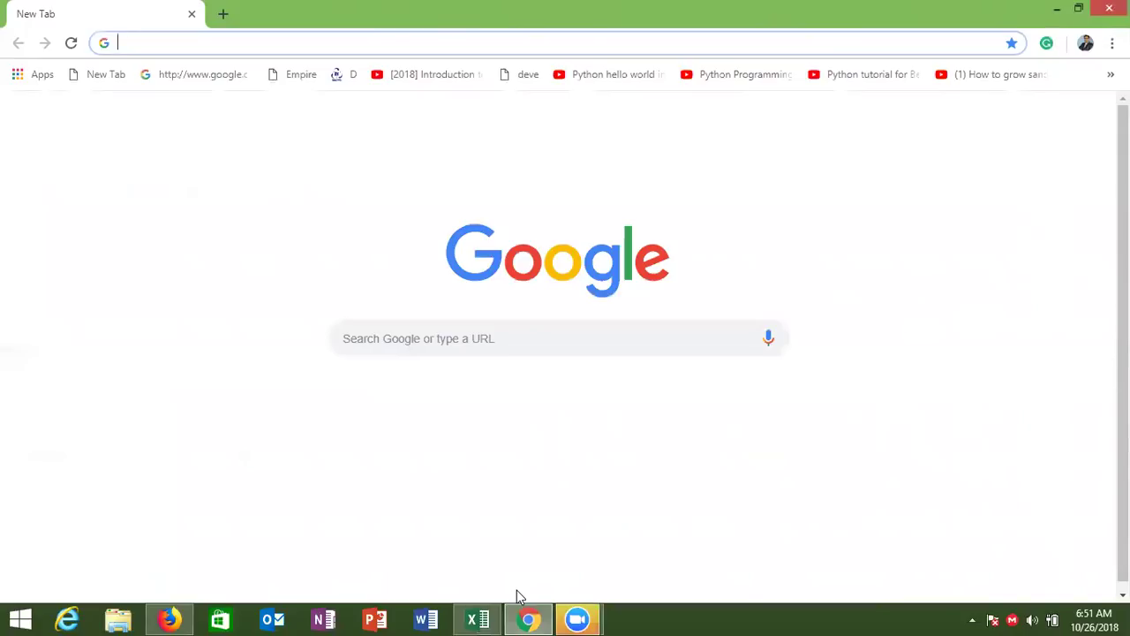
- Load gmail.com in Chrome's address bar, then minimise Chrome to show the desktop
{"action": "type", "text": "gmail.com"}
{"action": "key", "text": "Return"}
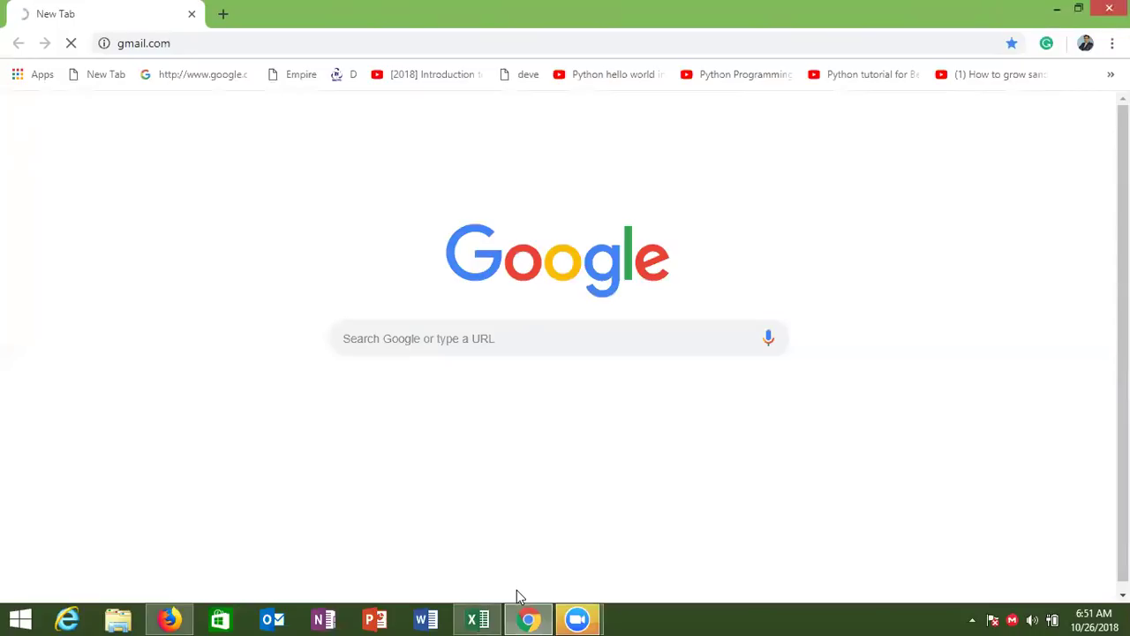
{"action": "left_click", "coordinate": [527, 617]}
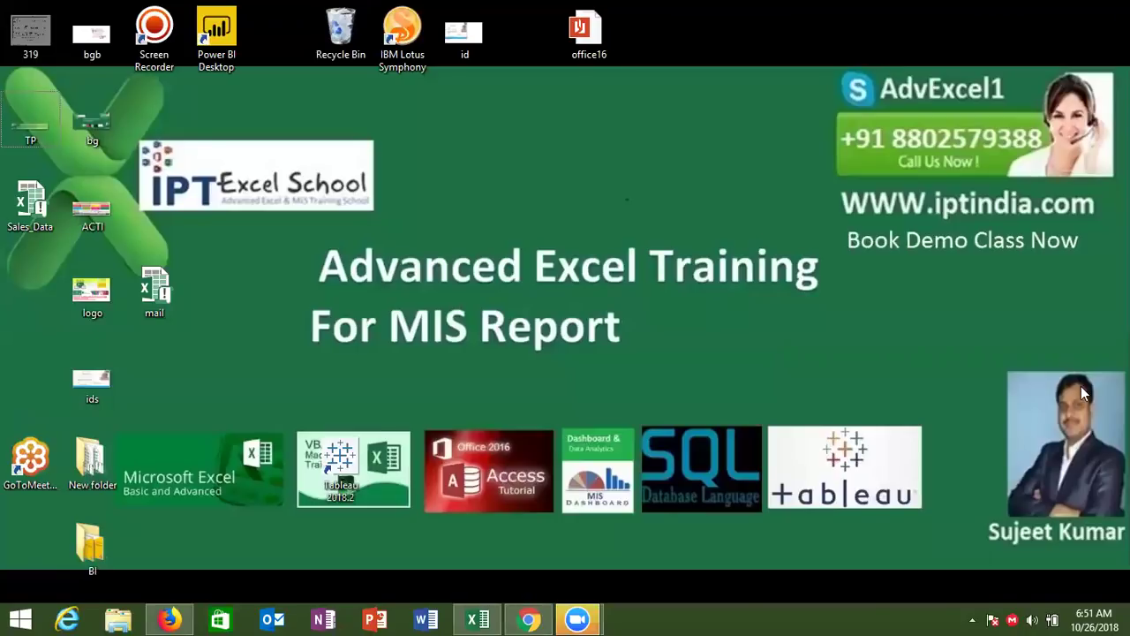